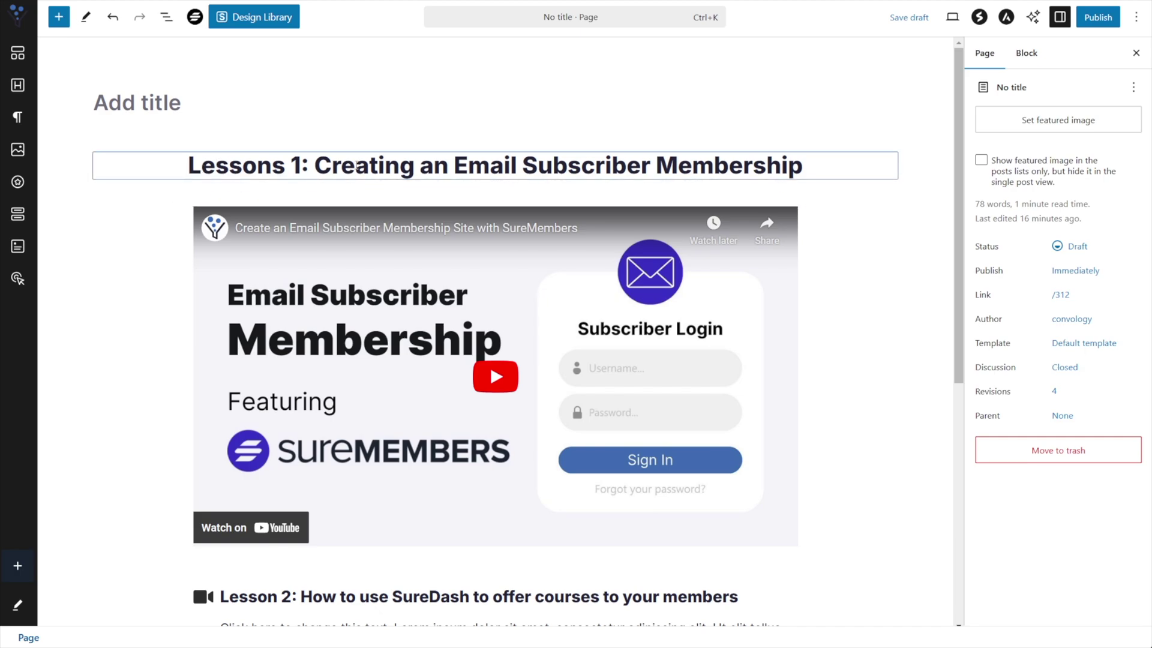
Select the Lesson 2 info box, the lessons container and the Lessons 1 heading.
{"action": "scroll", "coordinate": [186, 249], "scroll_direction": "down", "scroll_amount": 3}
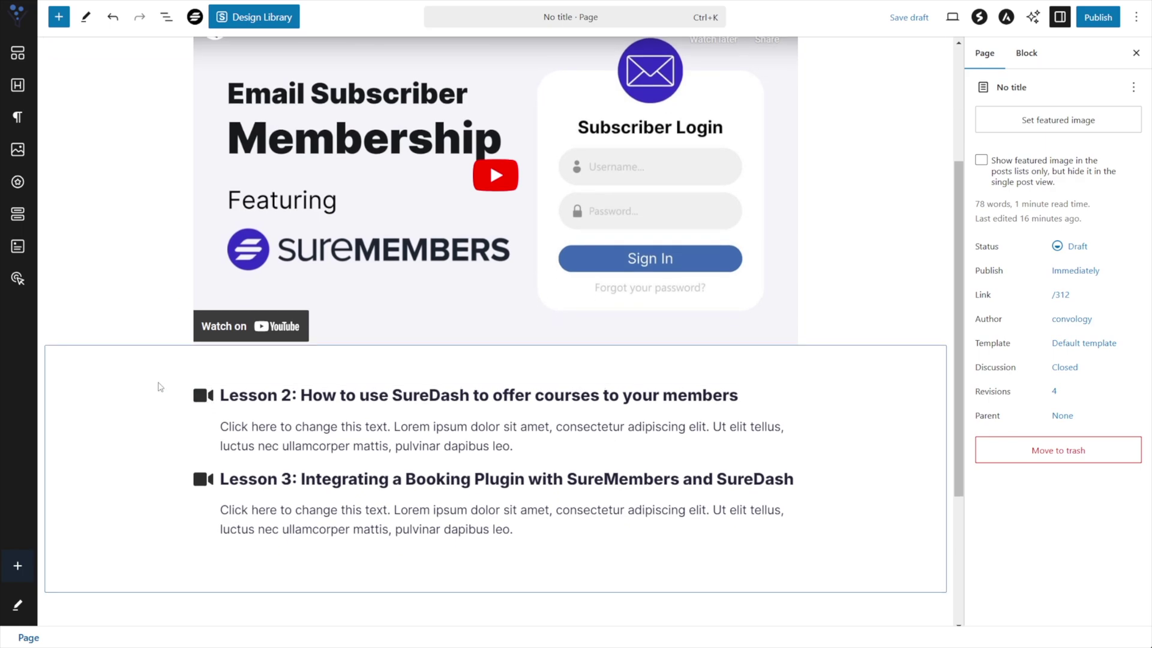
{"action": "left_click", "coordinate": [212, 439]}
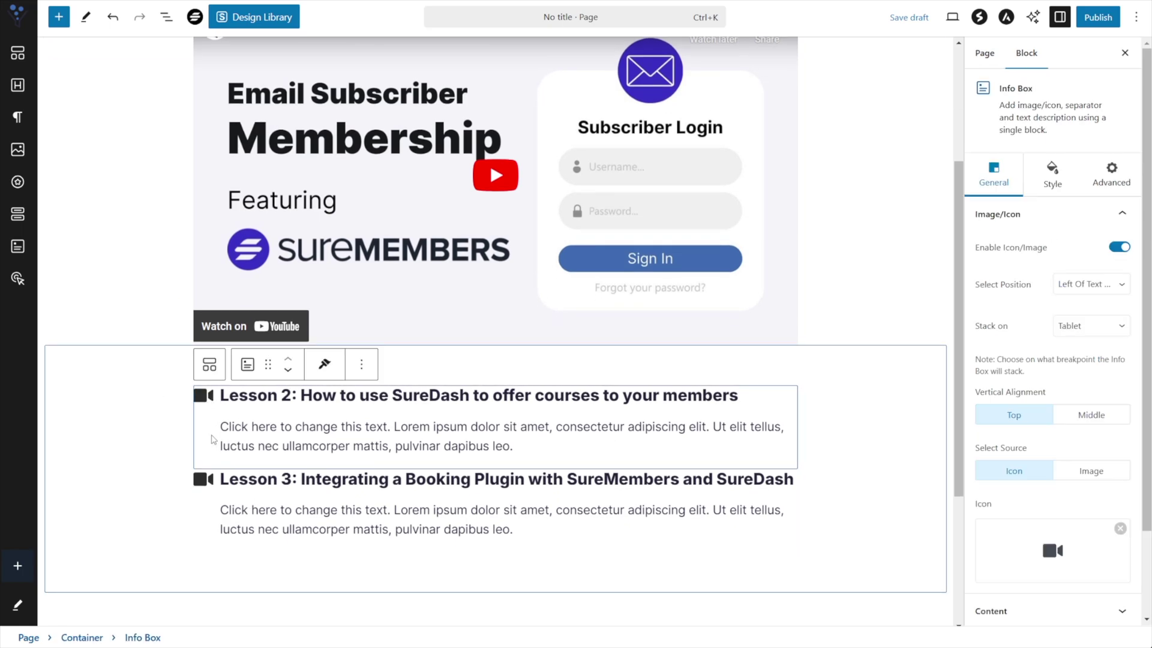
{"action": "left_click", "coordinate": [204, 480]}
{"action": "left_click", "coordinate": [84, 252]}
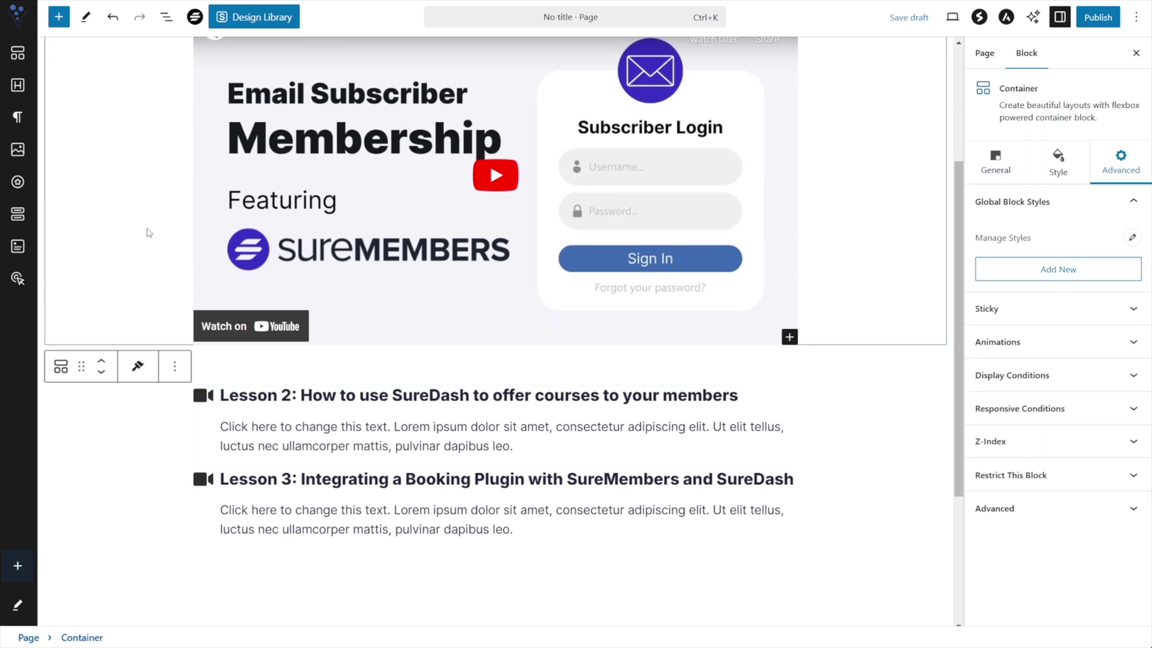
{"action": "scroll", "coordinate": [149, 233], "scroll_direction": "up", "scroll_amount": 2}
{"action": "left_click", "coordinate": [161, 99]}
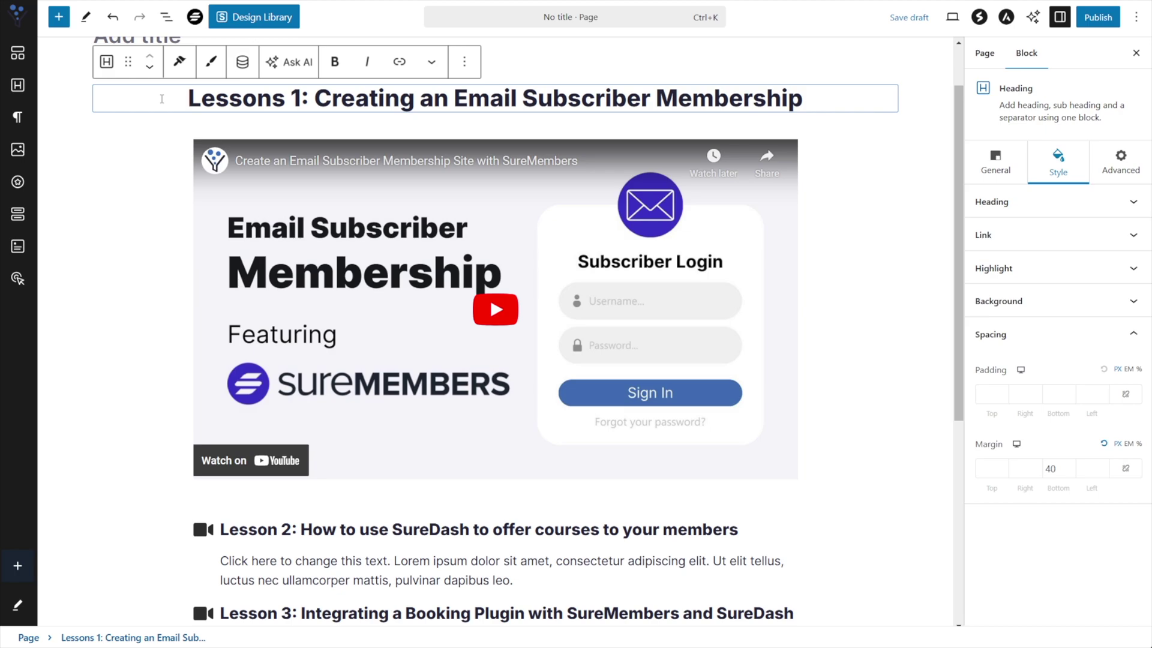
{"action": "left_click", "coordinate": [301, 100]}
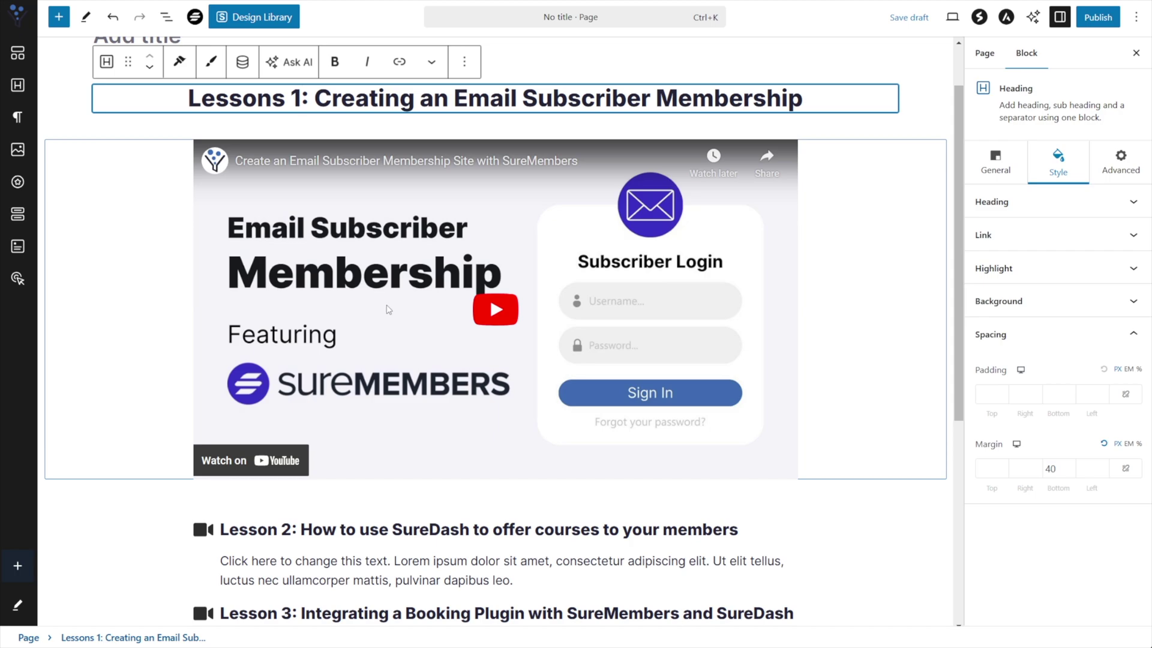
Select the lesson list container and the 'Lesson 2:' label, then show the List View outline.
{"action": "scroll", "coordinate": [312, 454], "scroll_direction": "down", "scroll_amount": 2}
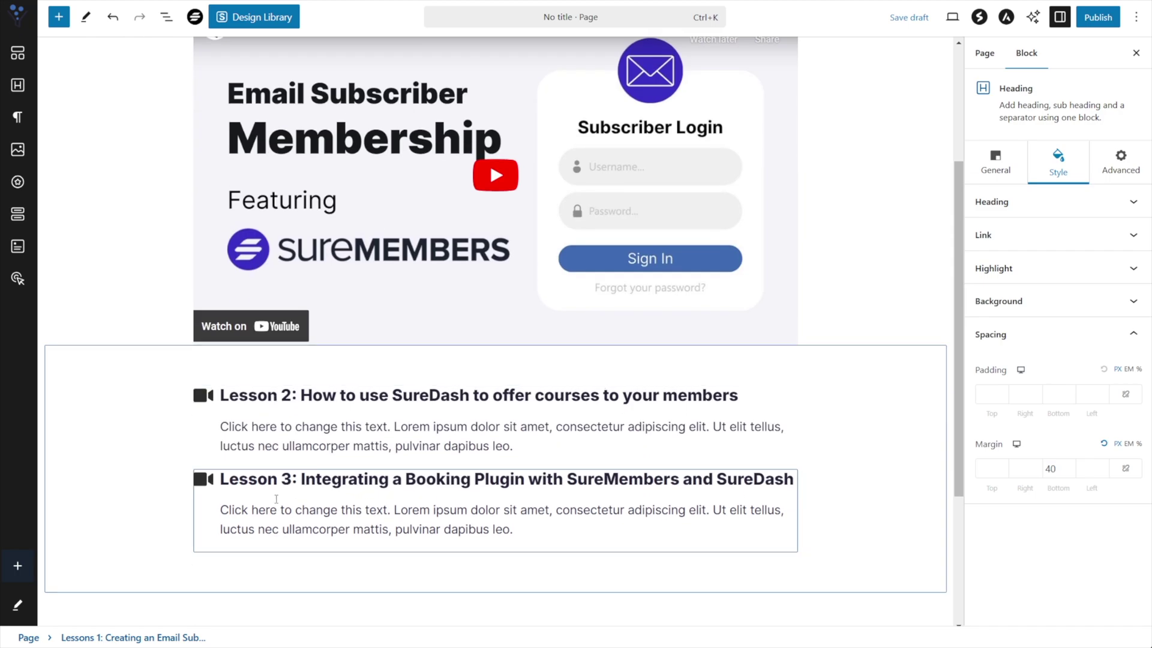
{"action": "left_click", "coordinate": [122, 394]}
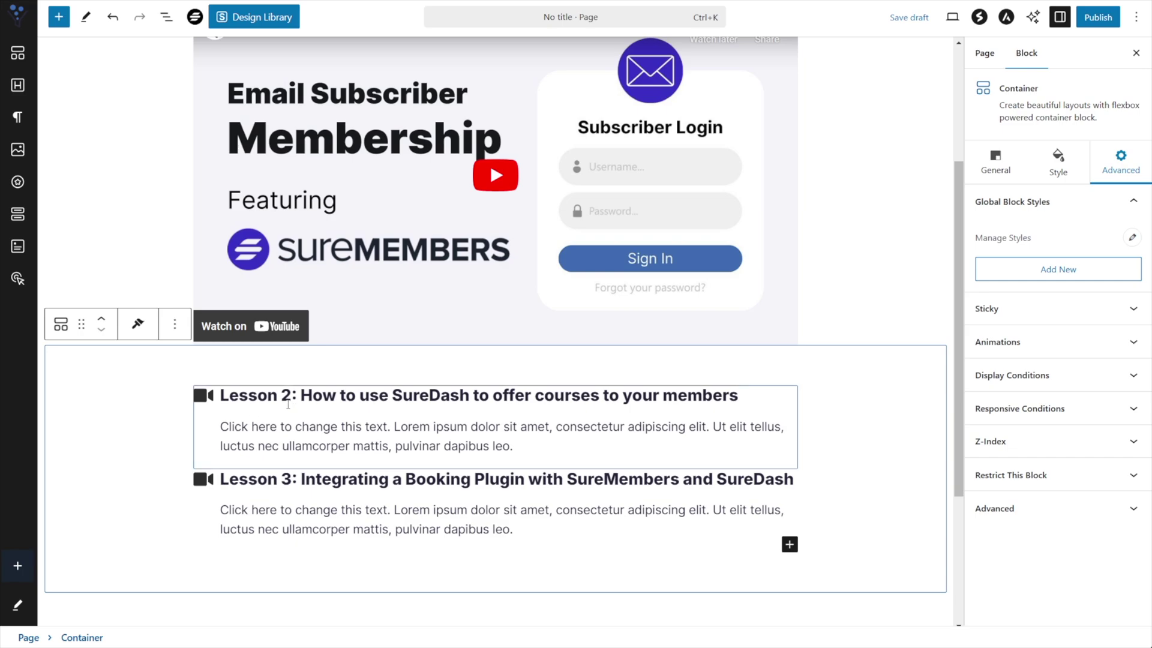
{"action": "scroll", "coordinate": [282, 390], "scroll_direction": "up", "scroll_amount": 3}
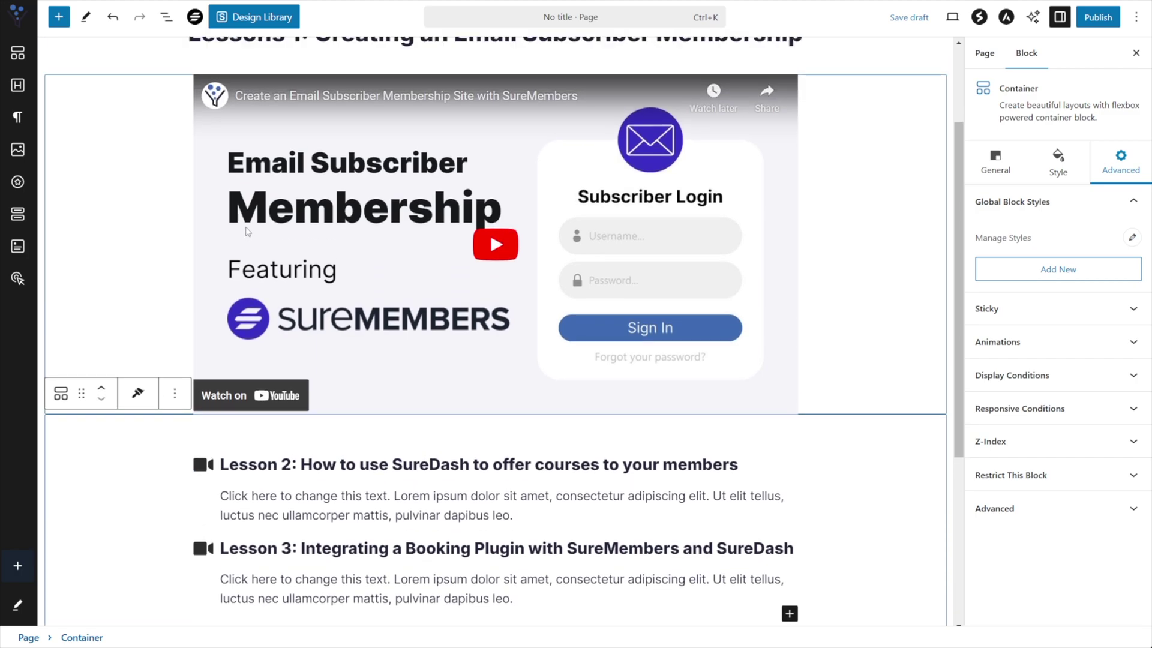
{"action": "scroll", "coordinate": [259, 300], "scroll_direction": "down", "scroll_amount": 2}
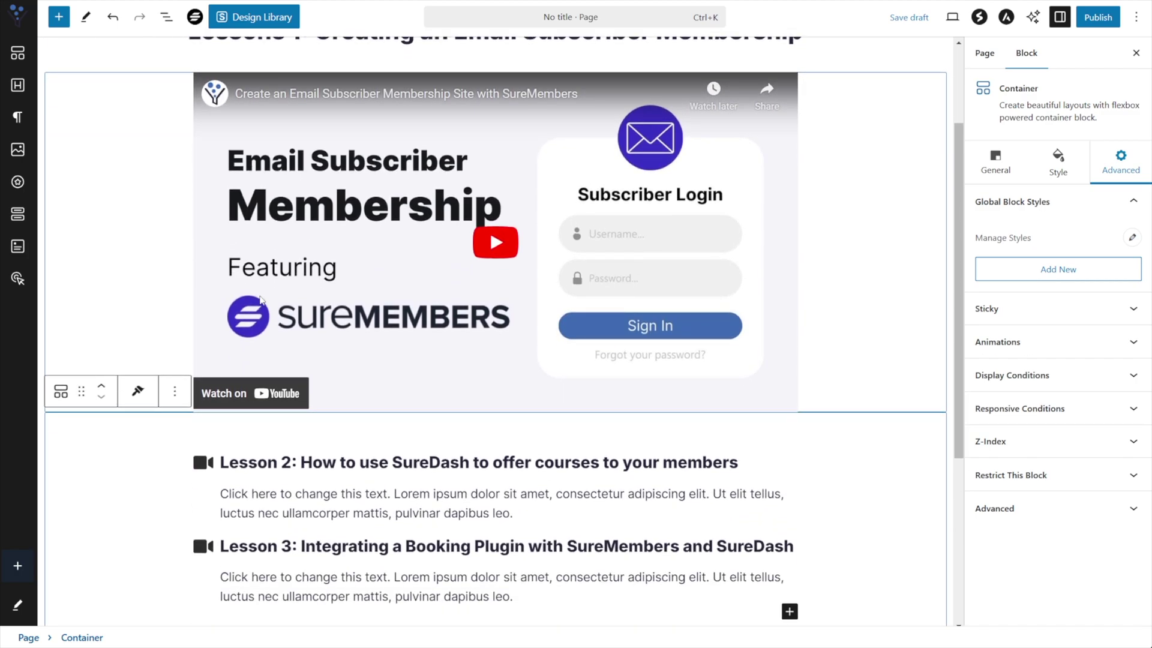
{"action": "left_click_drag", "start_coordinate": [295, 470], "coordinate": [222, 471]}
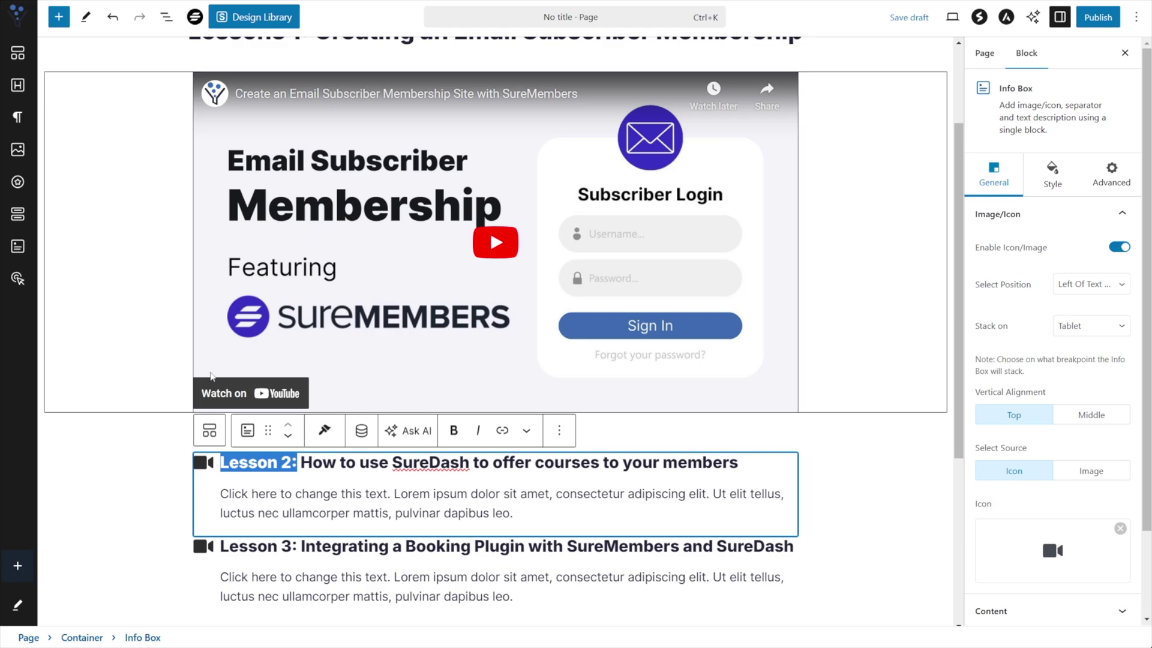
{"action": "left_click", "coordinate": [166, 17]}
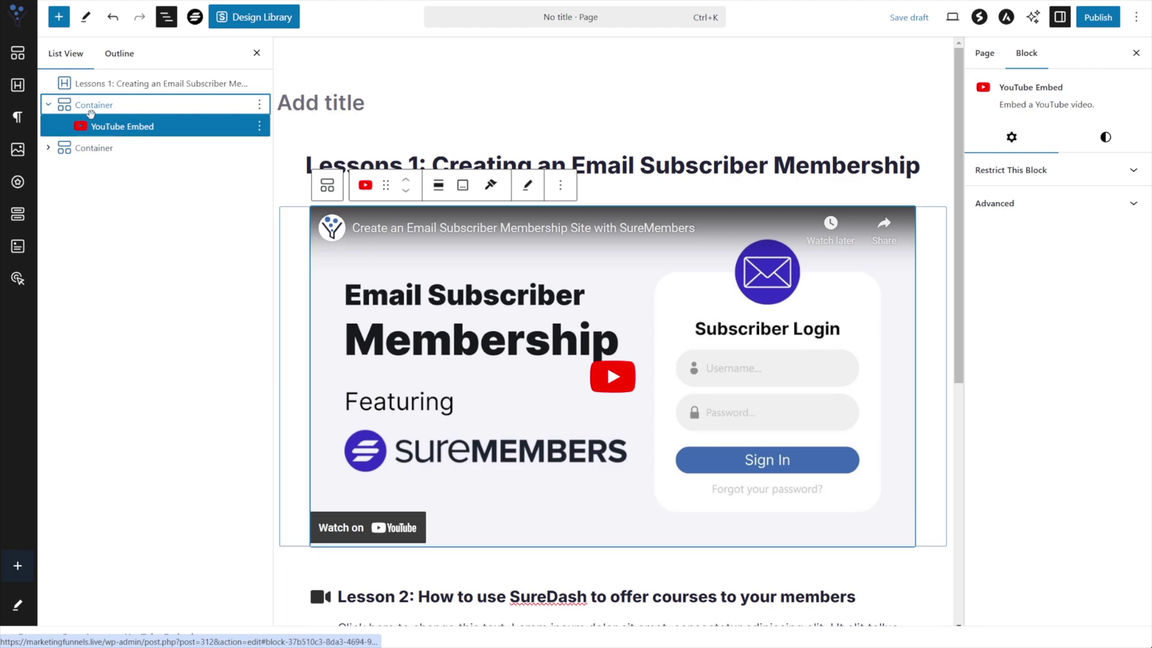
{"action": "left_click", "coordinate": [48, 148]}
{"action": "scroll", "coordinate": [486, 374], "scroll_direction": "down", "scroll_amount": 3}
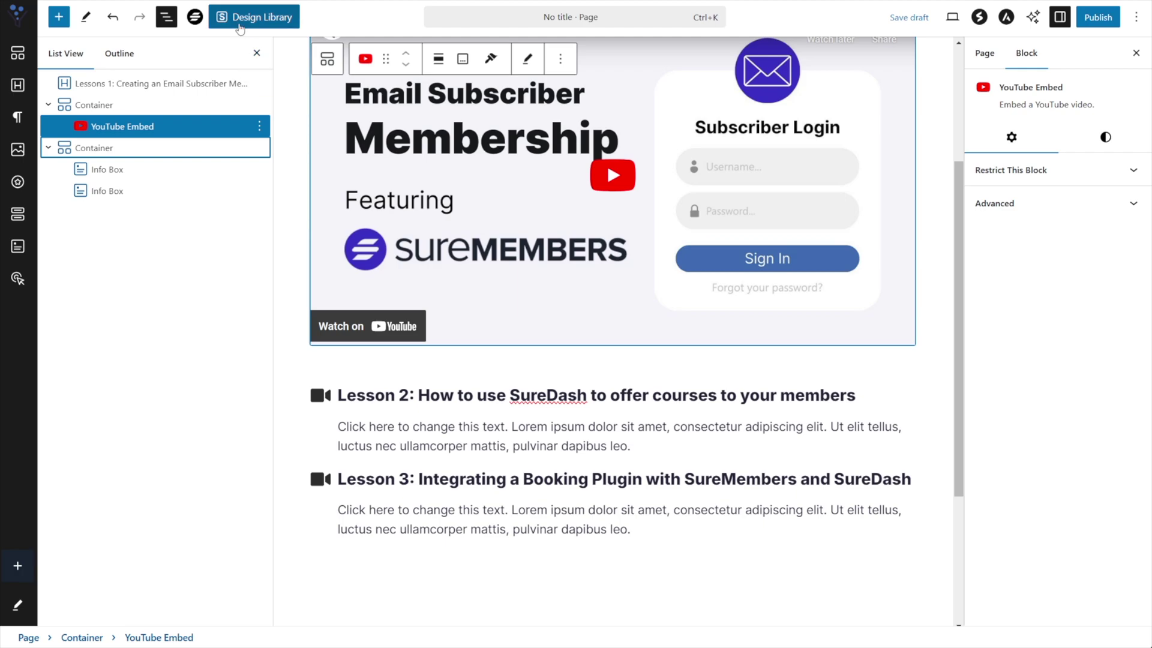
{"action": "left_click", "coordinate": [48, 148]}
{"action": "left_click", "coordinate": [48, 105]}
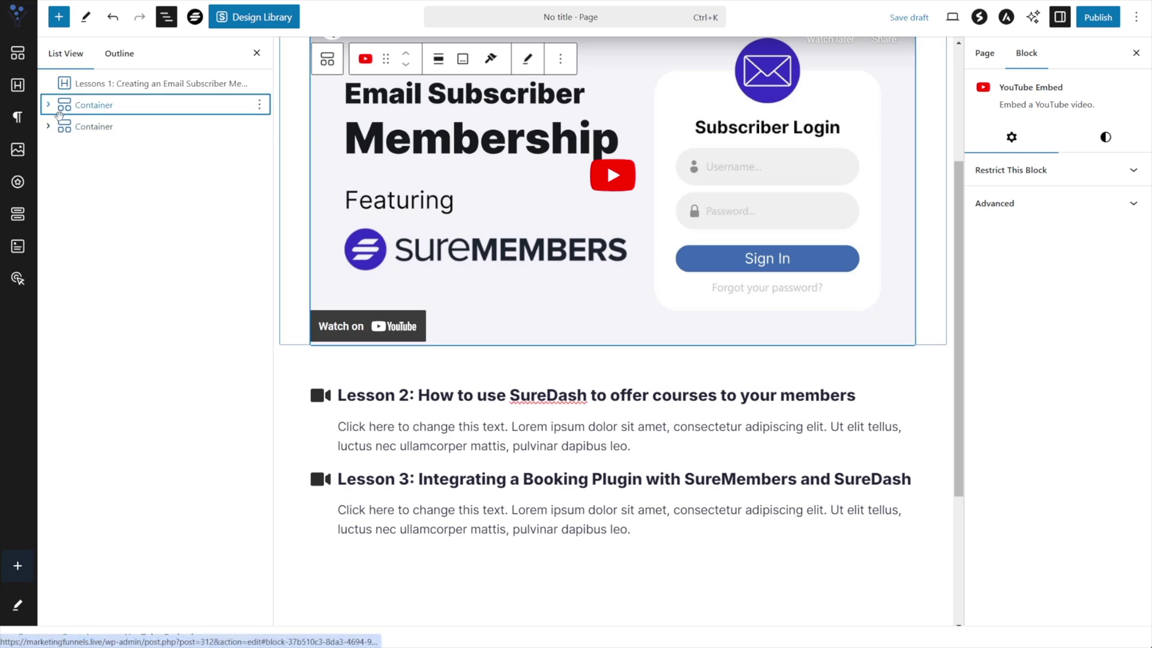
{"action": "scroll", "coordinate": [415, 214], "scroll_direction": "up", "scroll_amount": 3}
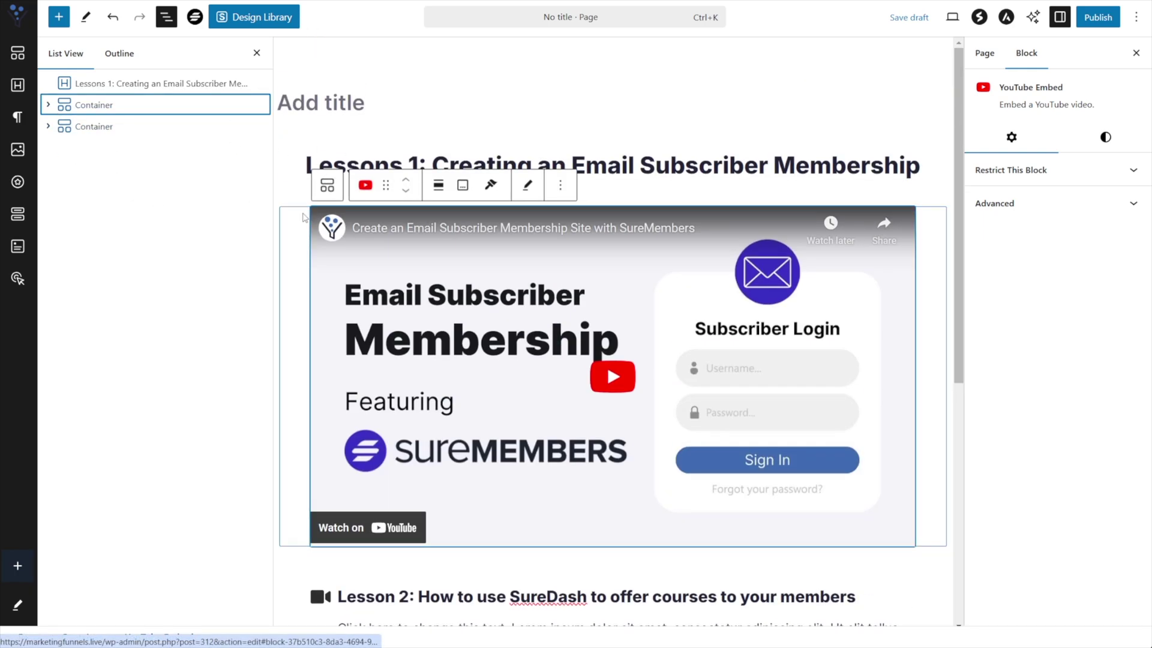
{"action": "left_click", "coordinate": [80, 107]}
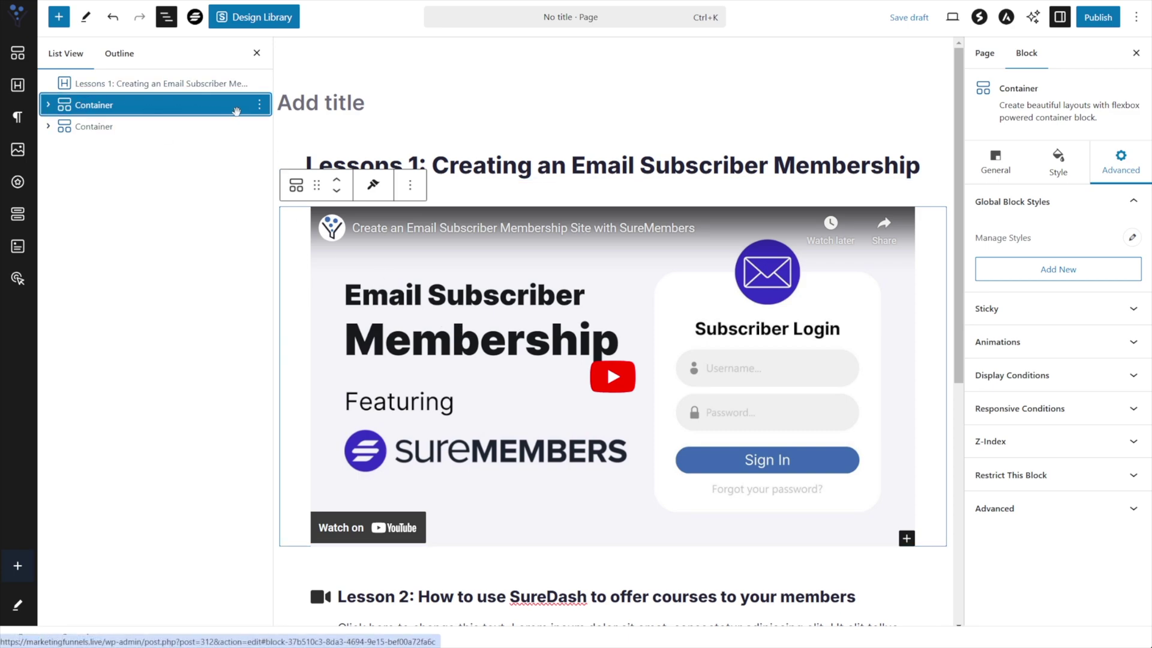
Rename the video container to 'Video Player'.
{"action": "left_click", "coordinate": [259, 105]}
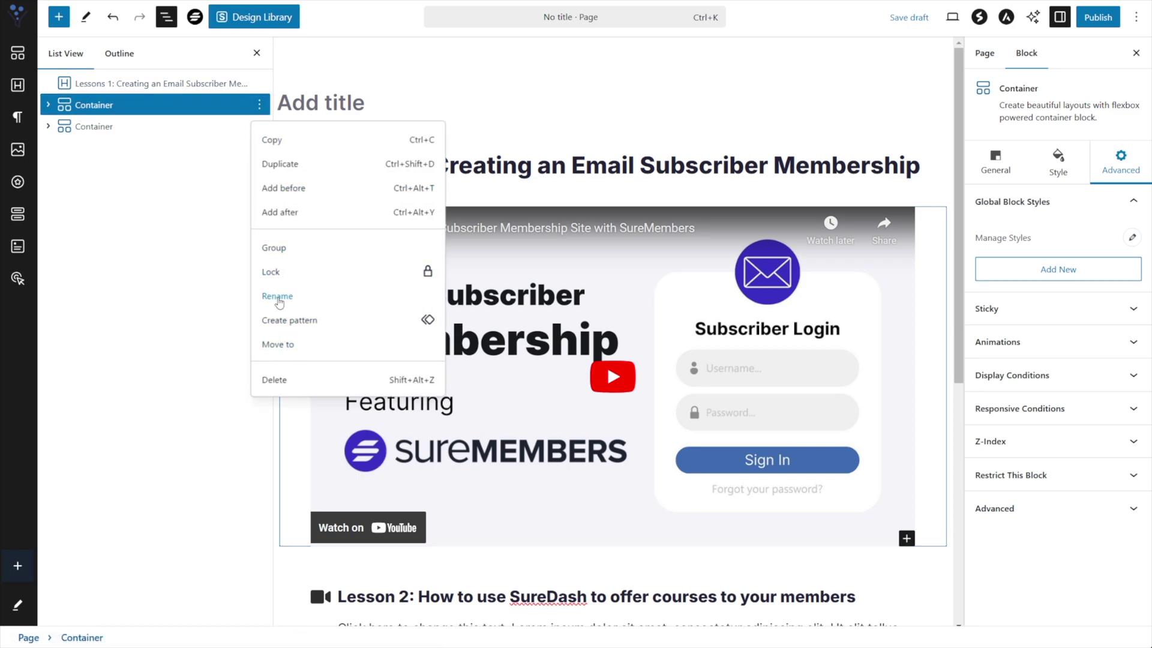
{"action": "left_click", "coordinate": [277, 296]}
{"action": "type", "text": "Vi"}
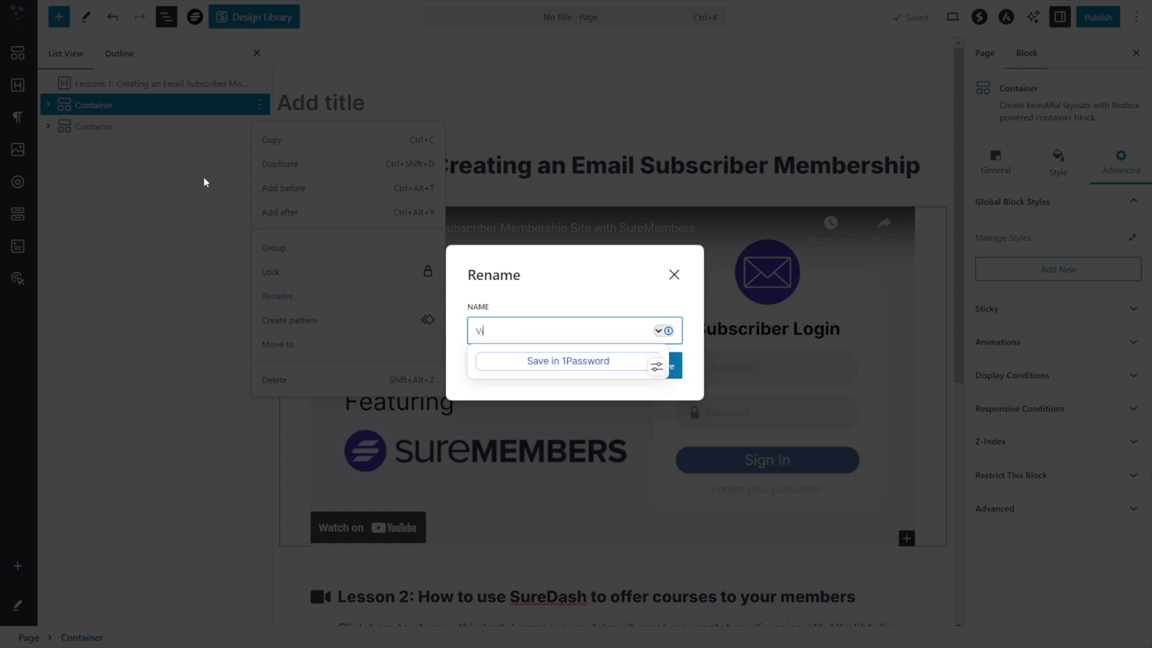
{"action": "type", "text": "deo Player"}
{"action": "left_click", "coordinate": [669, 366]}
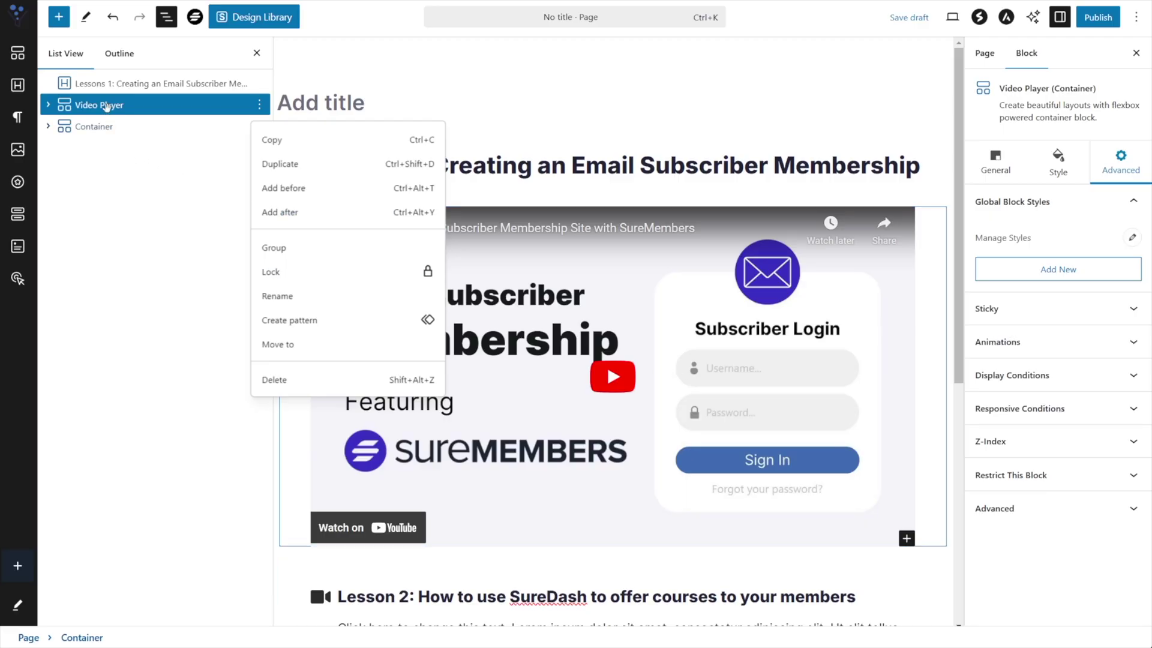
Rename the lesson list container to 'Lessons Locked'.
{"action": "left_click", "coordinate": [93, 128]}
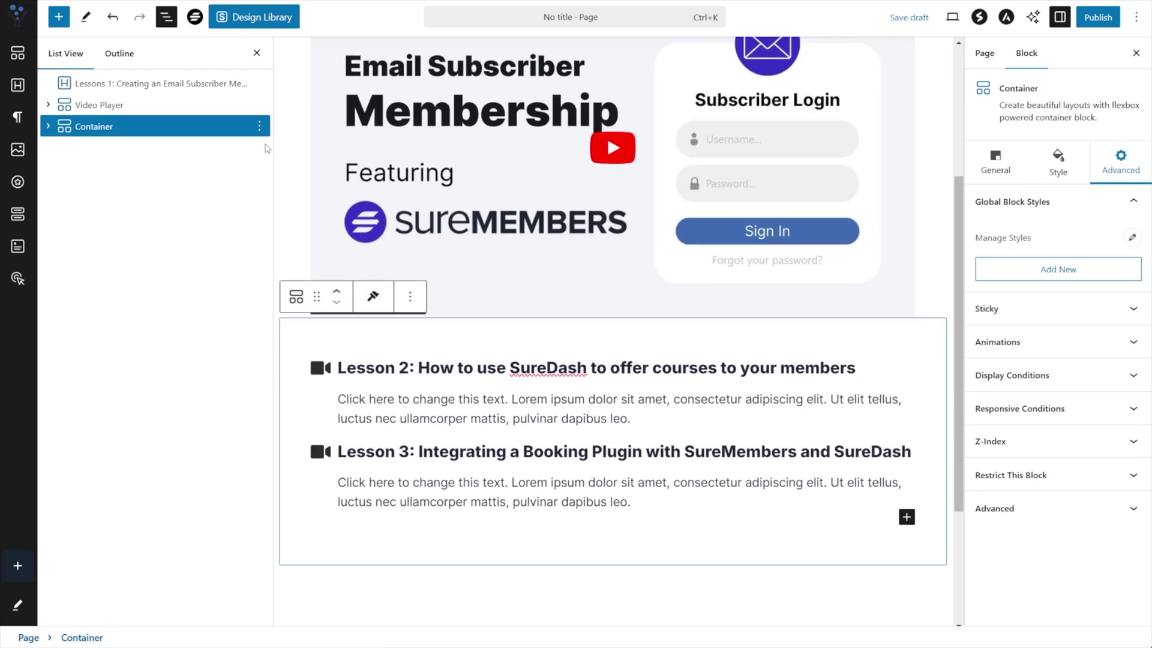
{"action": "left_click", "coordinate": [259, 126]}
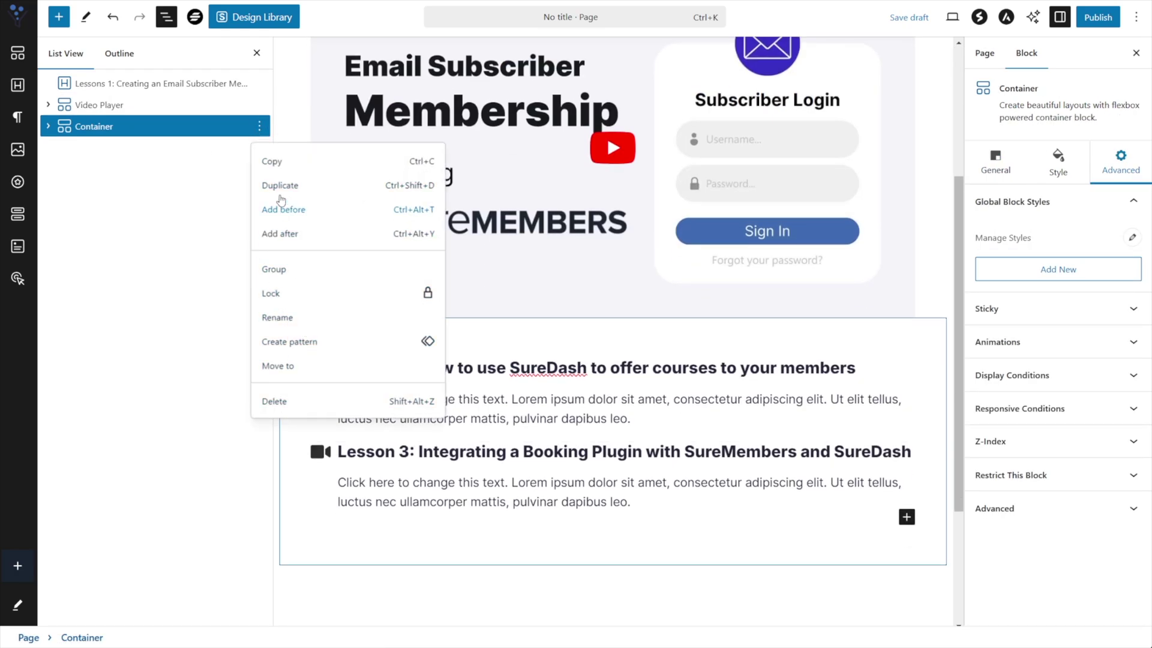
{"action": "left_click", "coordinate": [281, 319]}
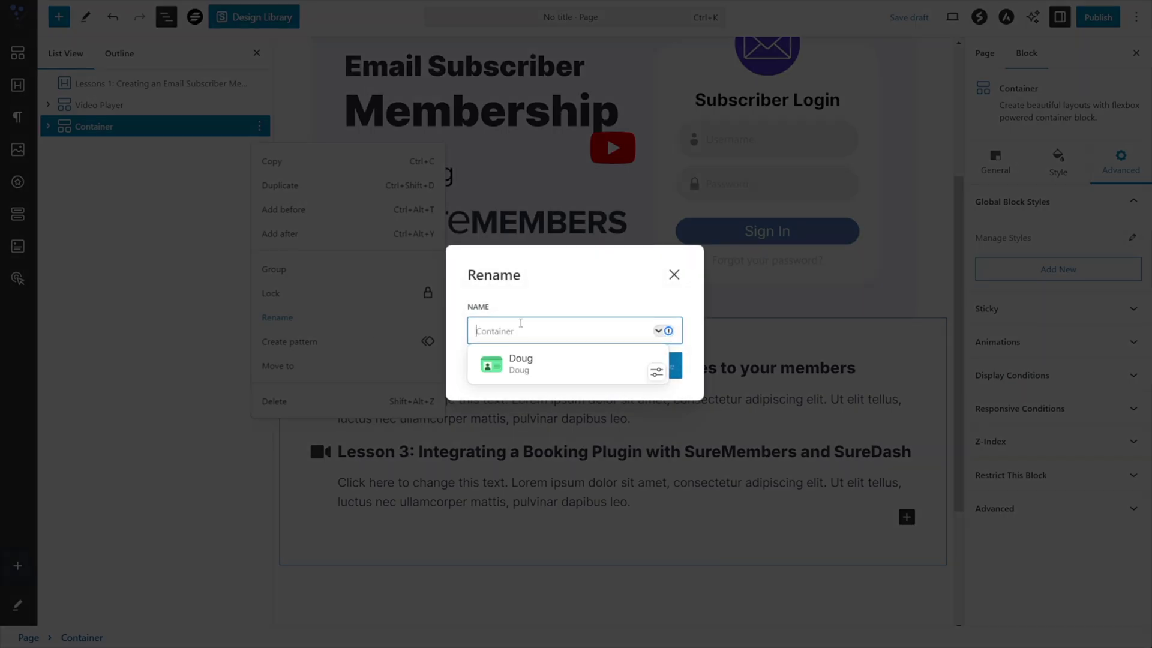
{"action": "type", "text": "Lessons Locked"}
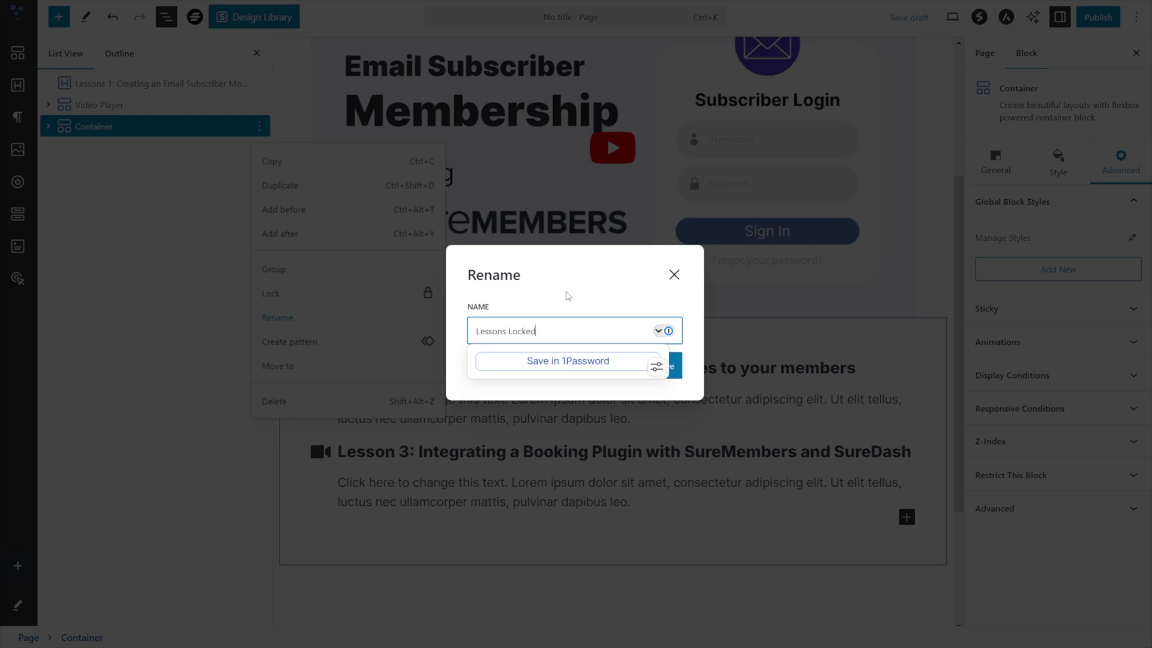
{"action": "key", "text": "Return"}
{"action": "left_click", "coordinate": [102, 105]}
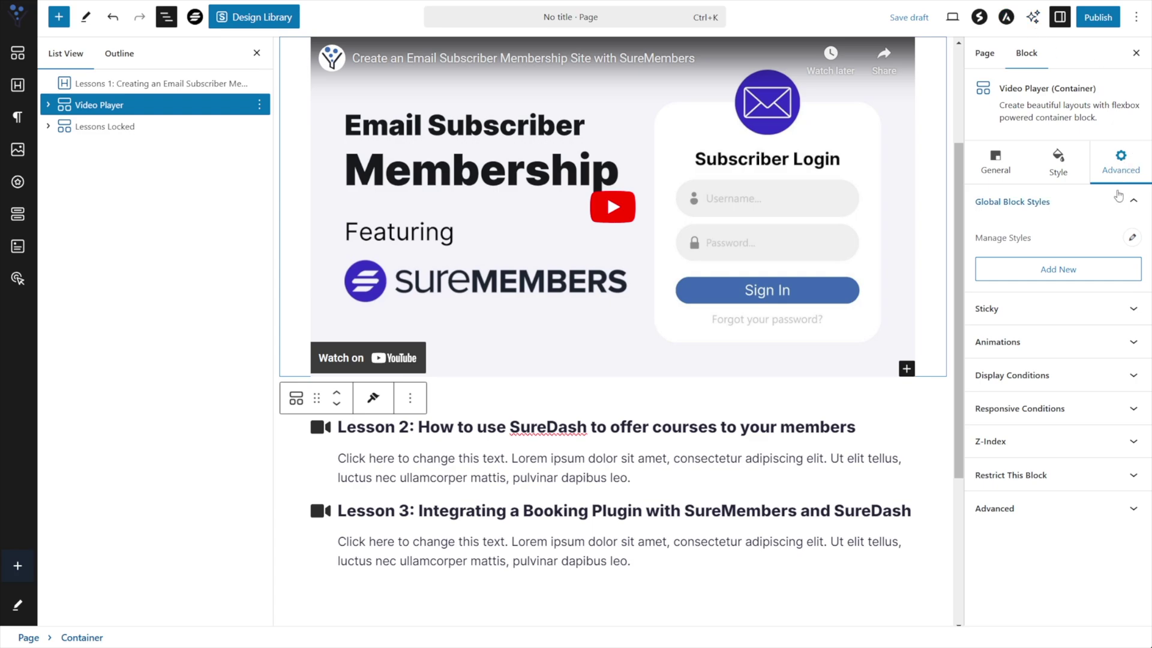
Restrict Video Player to users in the Email subscriber access group and save the draft.
{"action": "left_click", "coordinate": [1036, 480]}
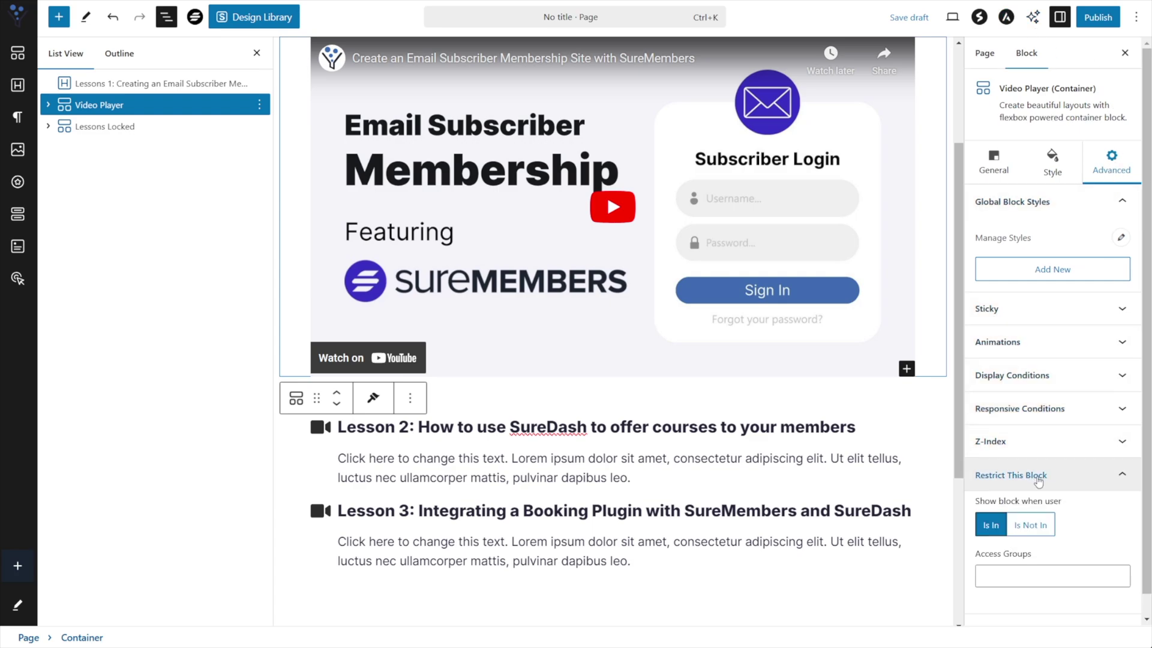
{"action": "scroll", "coordinate": [1056, 474], "scroll_direction": "down", "scroll_amount": 1}
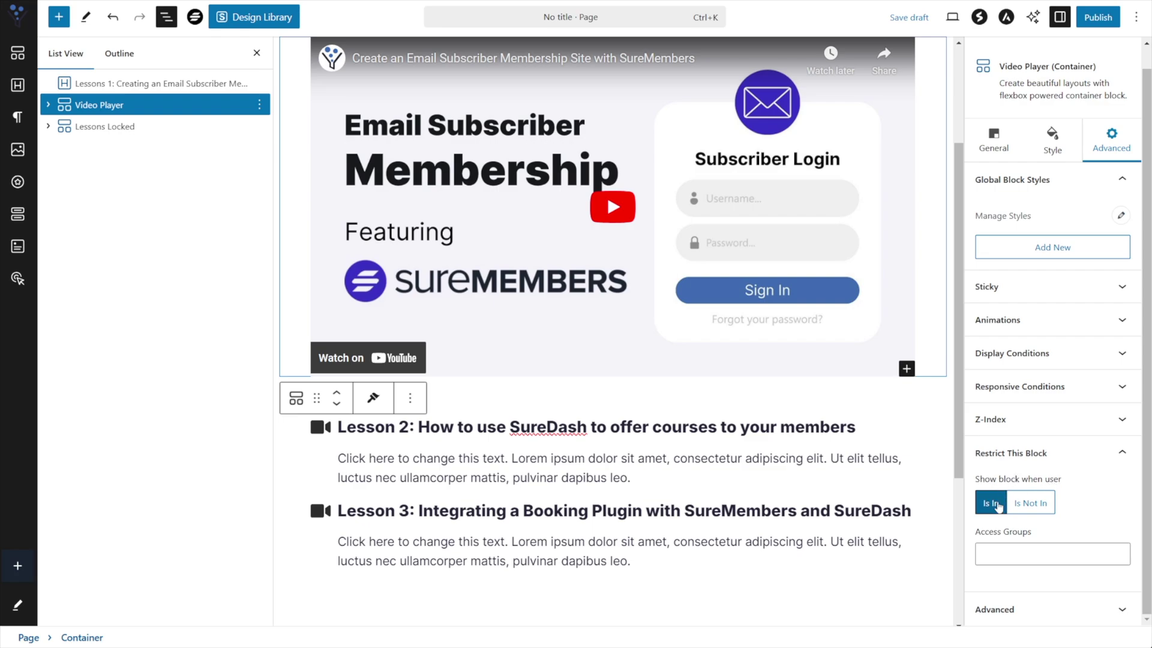
{"action": "left_click", "coordinate": [1059, 554]}
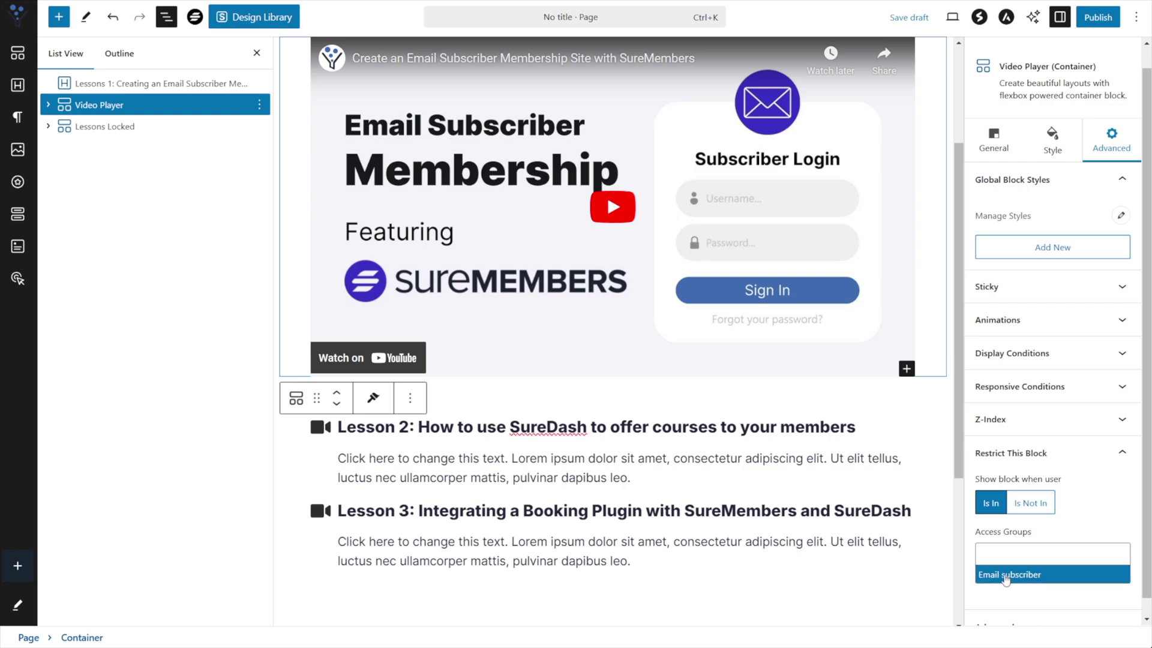
{"action": "left_click", "coordinate": [994, 576]}
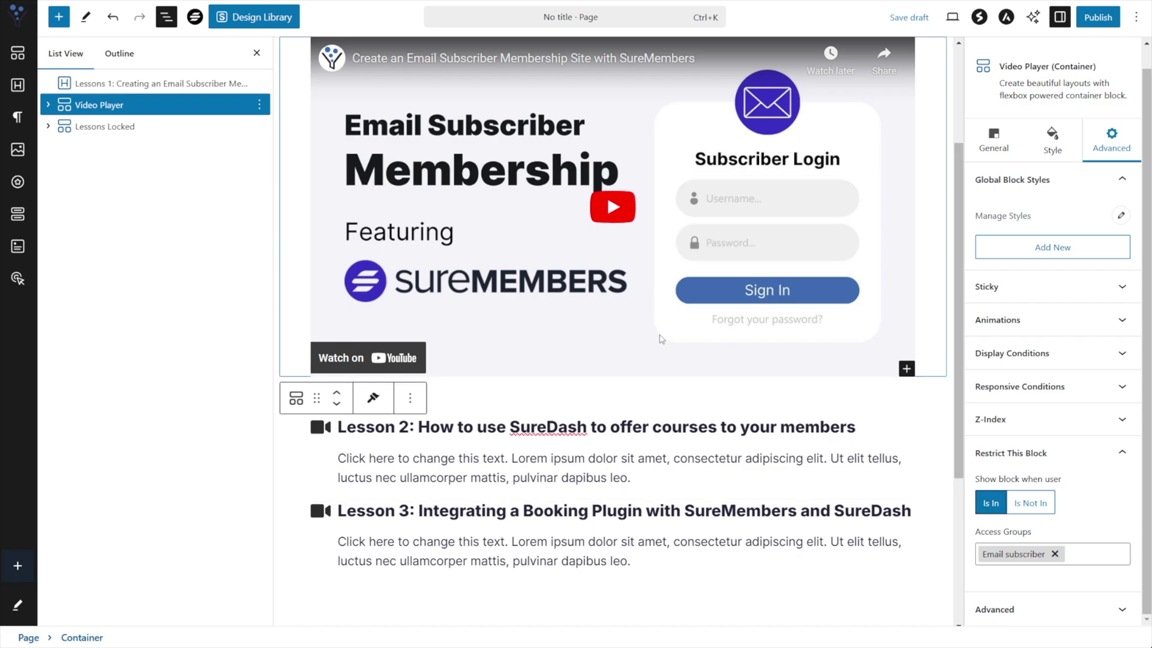
{"action": "key", "text": "ctrl+s"}
Select the Lessons Locked container.
{"action": "scroll", "coordinate": [296, 346], "scroll_direction": "down", "scroll_amount": 2}
{"action": "left_click", "coordinate": [297, 346]}
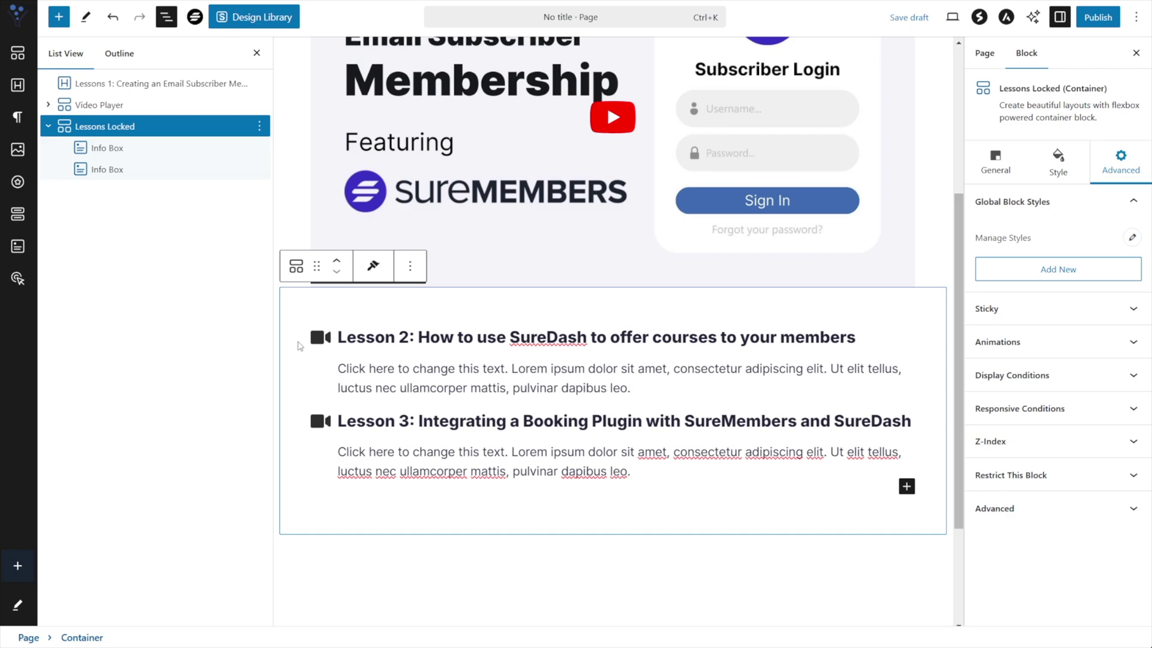
{"action": "left_click", "coordinate": [298, 196]}
Duplicate the Lessons Locked container.
{"action": "scroll", "coordinate": [298, 196], "scroll_direction": "up", "scroll_amount": 1}
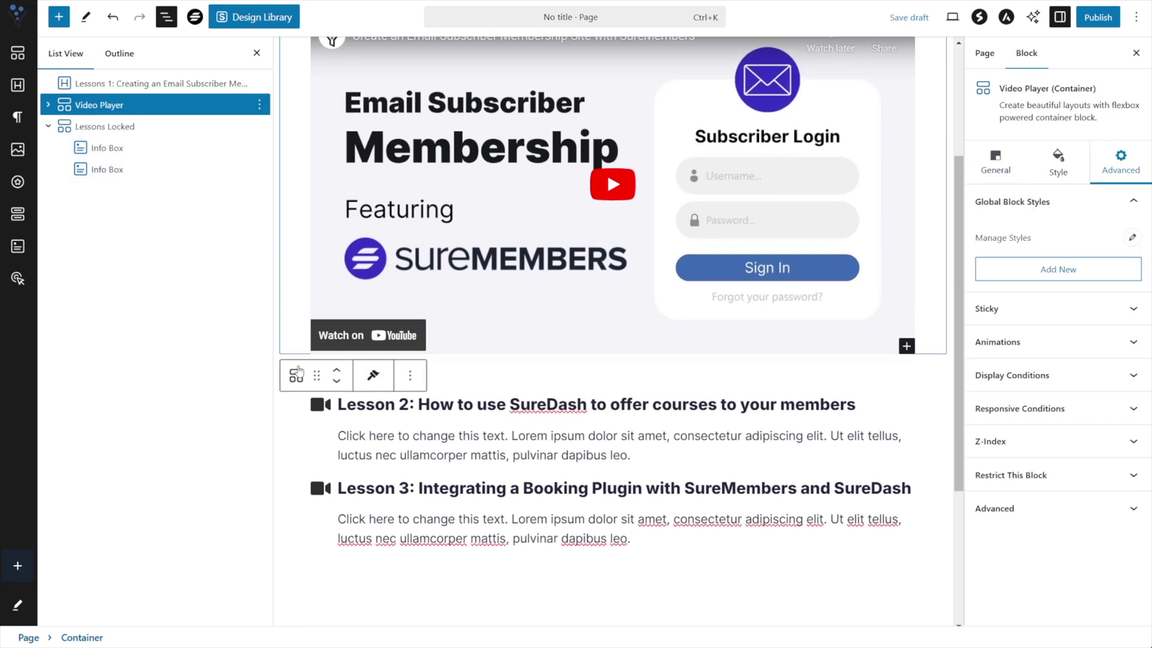
{"action": "left_click", "coordinate": [293, 409]}
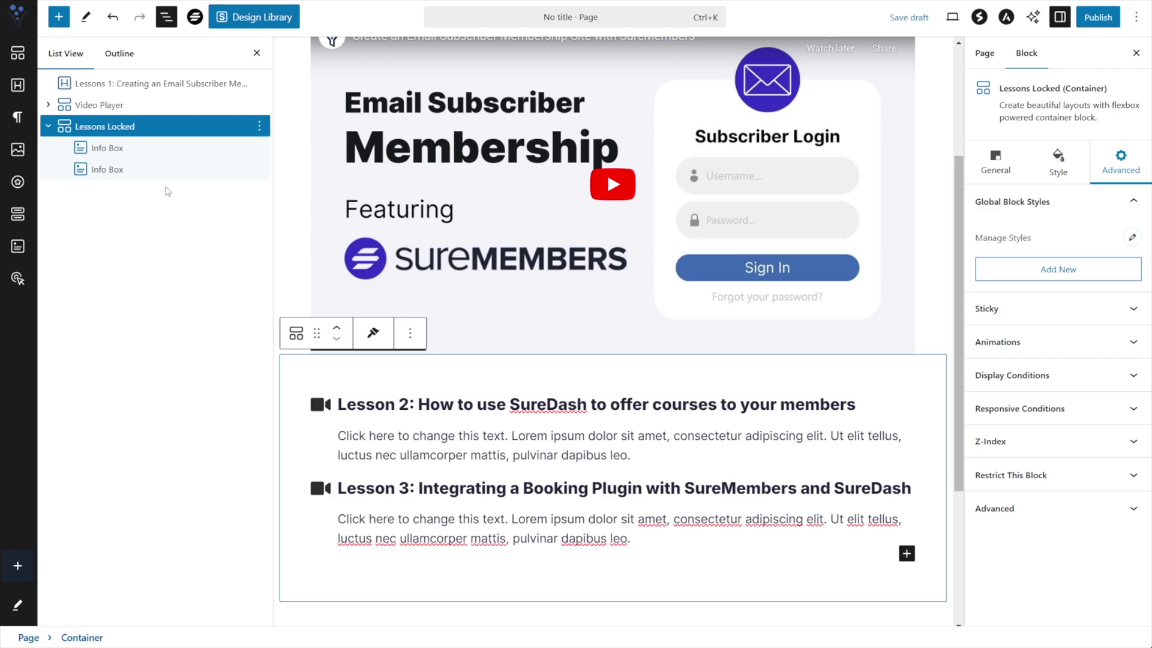
{"action": "left_click", "coordinate": [259, 126]}
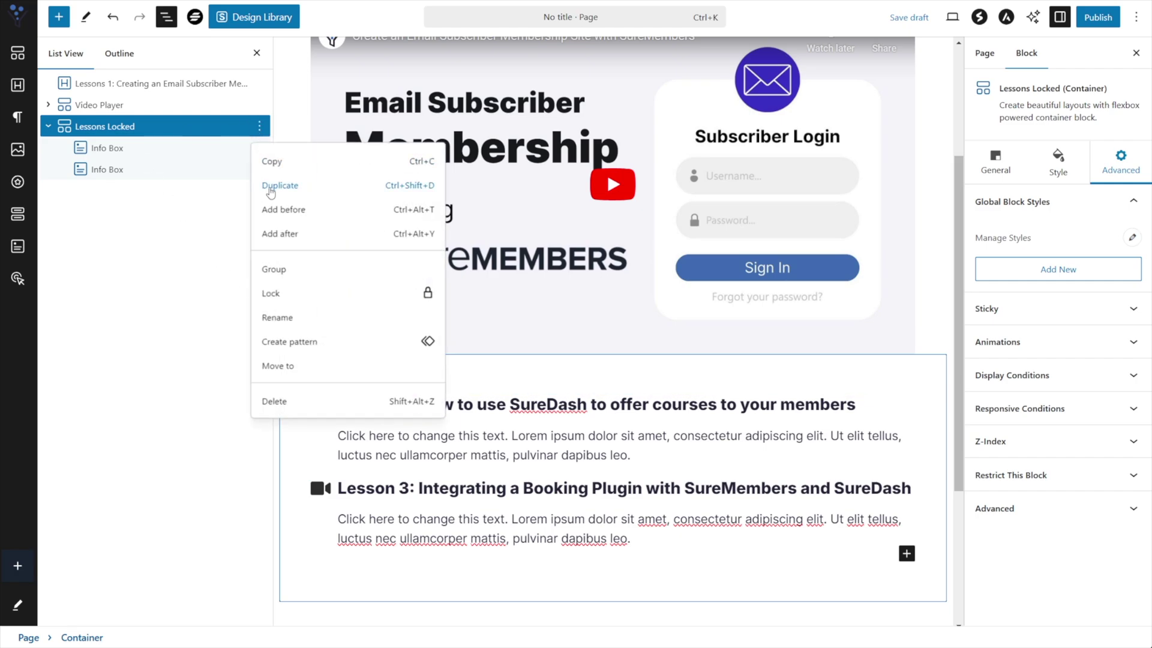
{"action": "left_click", "coordinate": [271, 186]}
Rename the duplicated container to 'Lessons Unlocked'.
{"action": "scroll", "coordinate": [285, 252], "scroll_direction": "down", "scroll_amount": 5}
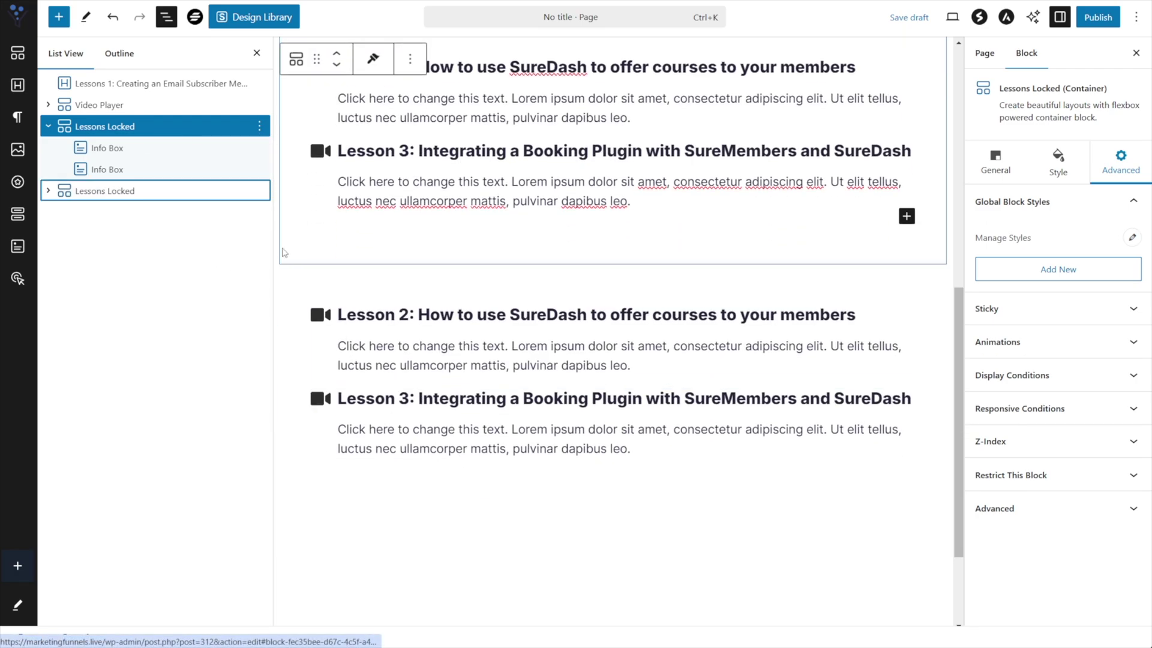
{"action": "left_click", "coordinate": [260, 191]}
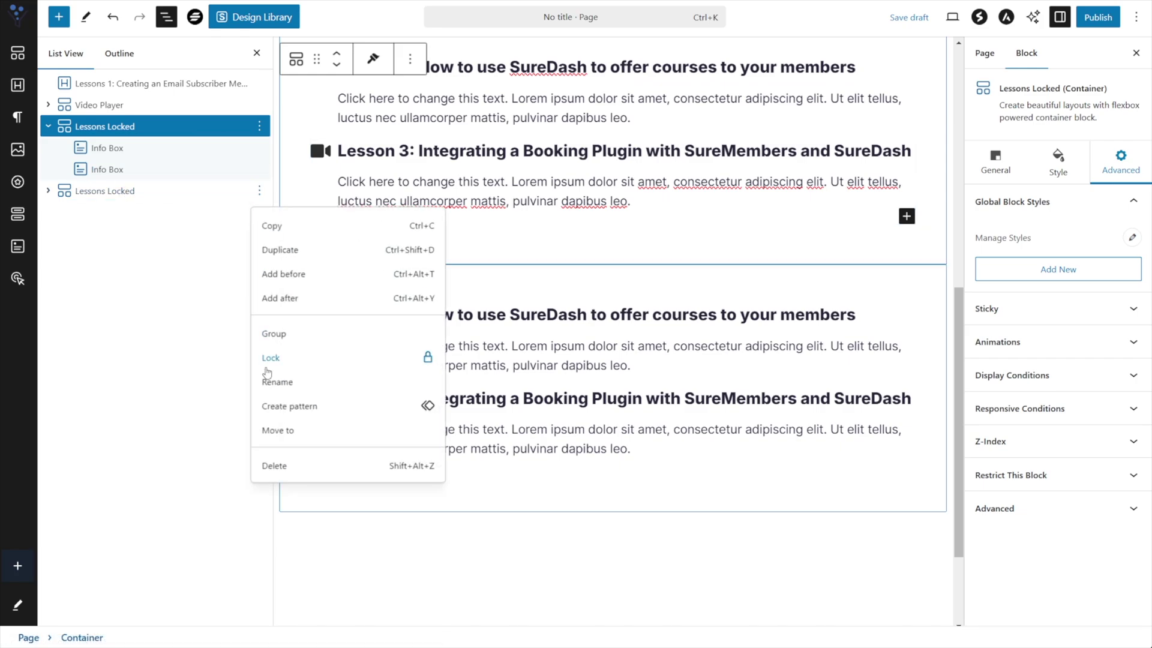
{"action": "left_click", "coordinate": [281, 384]}
{"action": "left_click", "coordinate": [510, 330]}
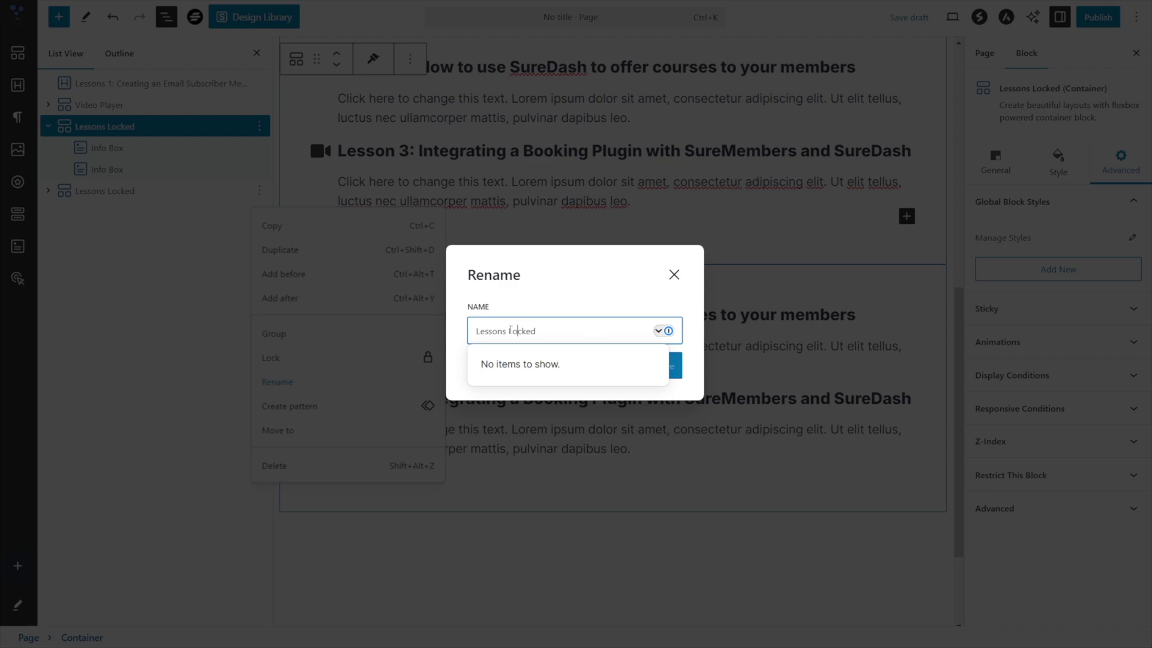
{"action": "left_click_drag", "start_coordinate": [510, 331], "coordinate": [544, 330]}
{"action": "type", "text": "Unlocked"}
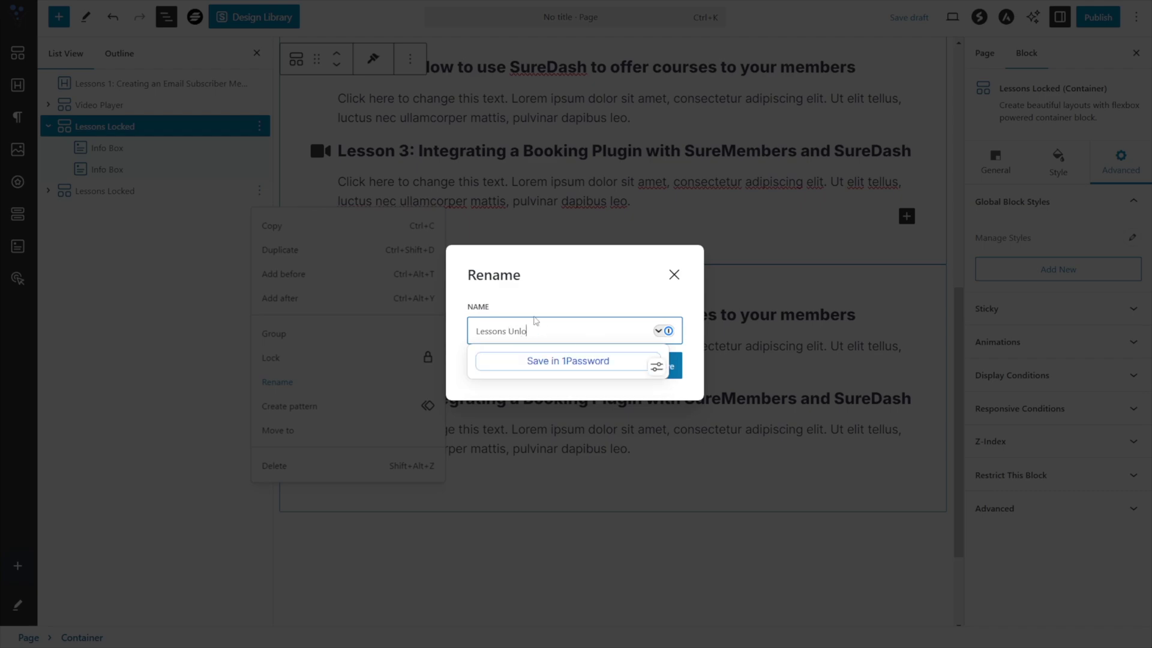
{"action": "key", "text": "Return"}
{"action": "key", "text": "Escape"}
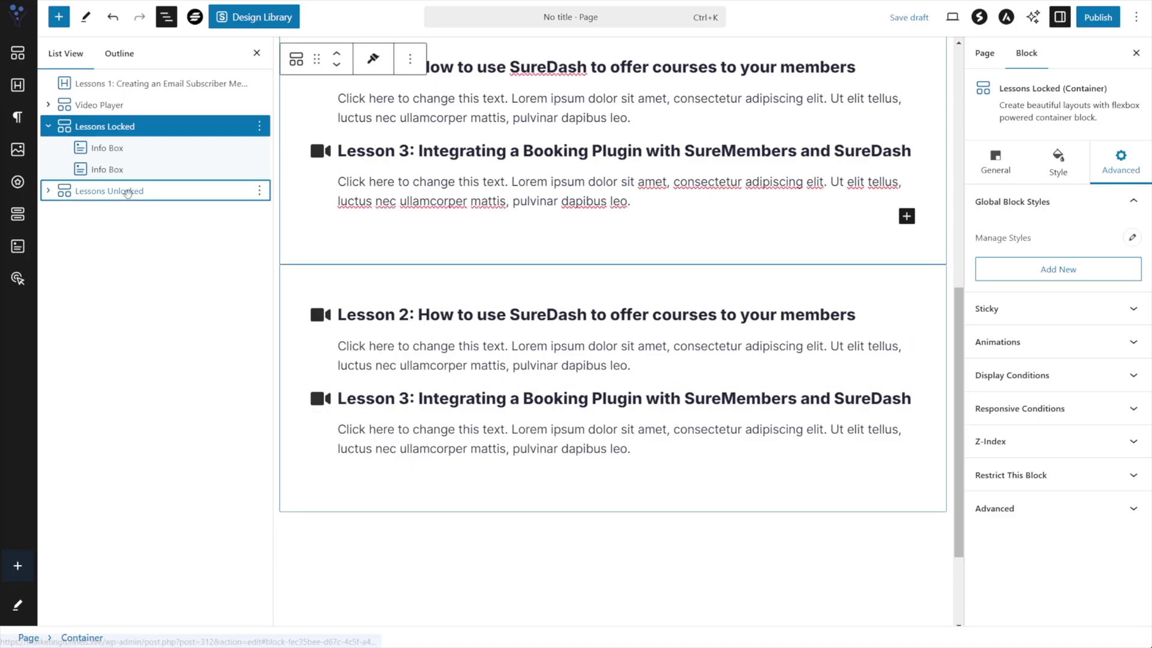
Collapse Lessons Locked in the outline and select its Lesson 2 info box.
{"action": "left_click", "coordinate": [122, 190]}
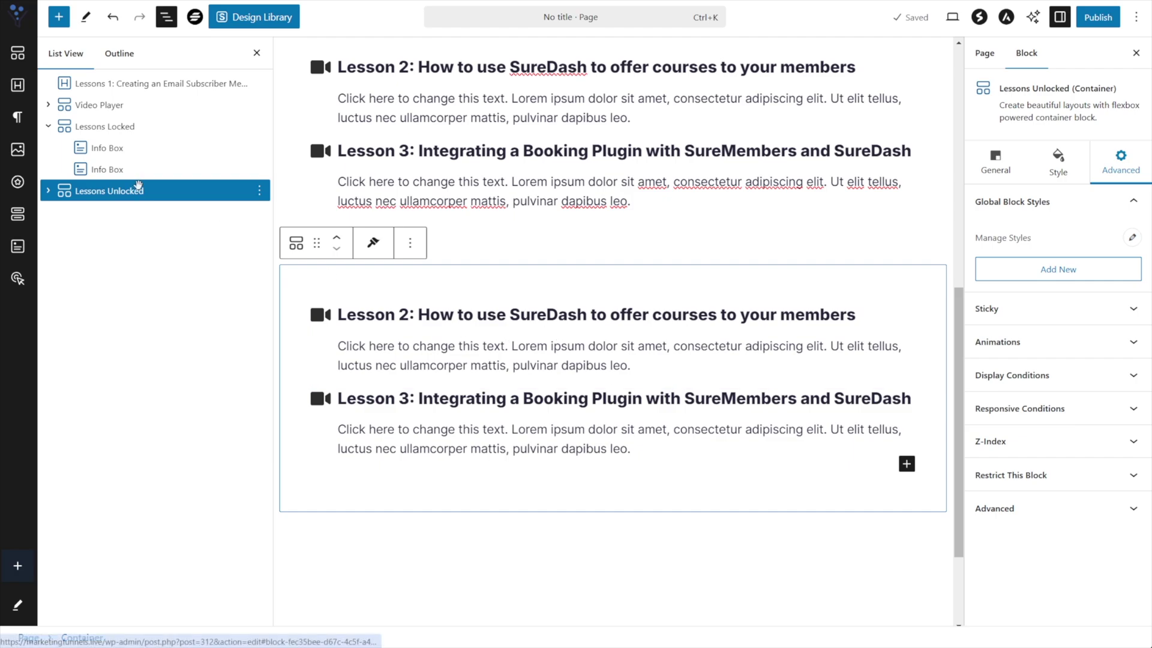
{"action": "left_click", "coordinate": [48, 126]}
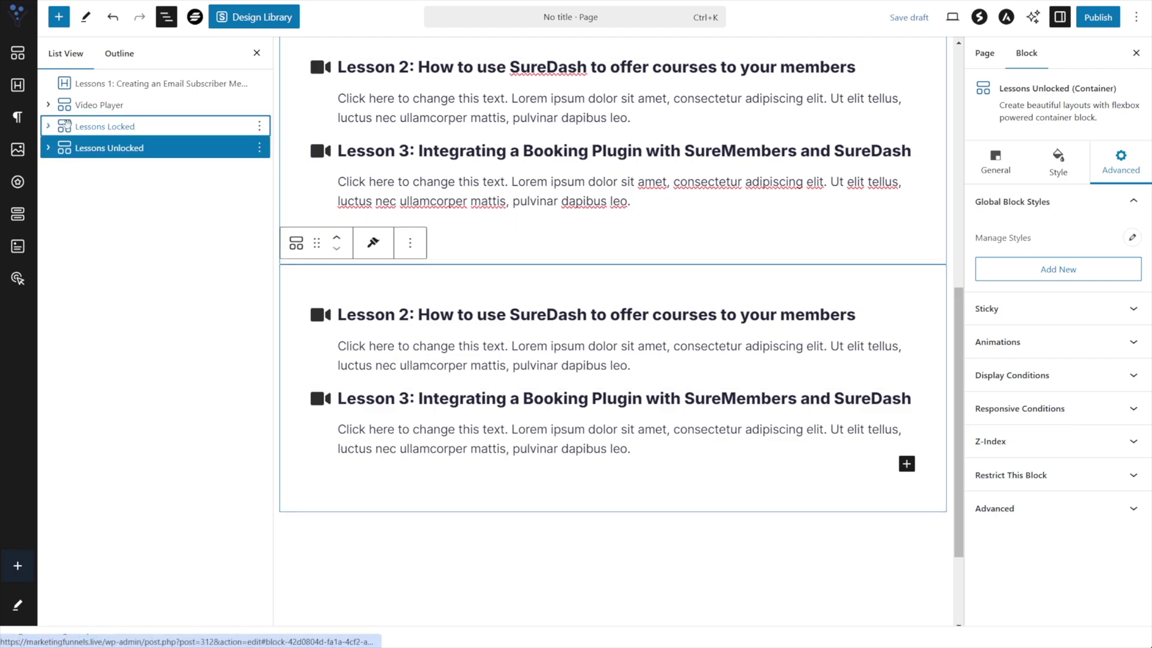
{"action": "left_click", "coordinate": [102, 126]}
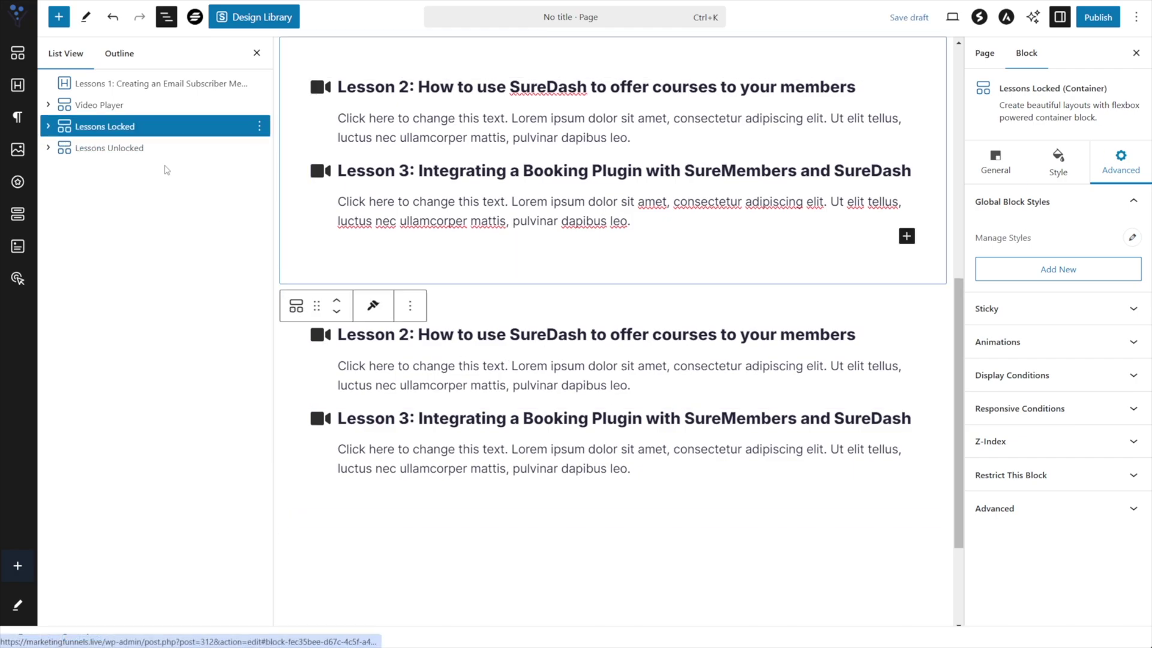
{"action": "left_click", "coordinate": [316, 90]}
Swap the Lesson 2 and Lesson 3 info box icons for the Lock icon.
{"action": "left_click", "coordinate": [1053, 550]}
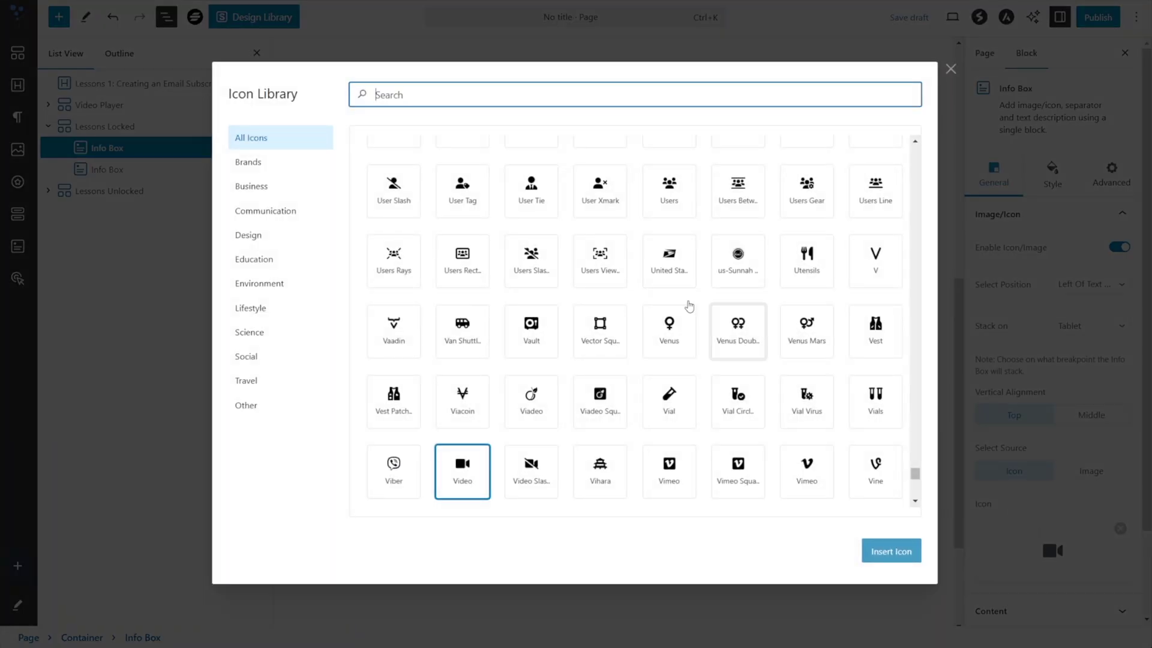
{"action": "type", "text": "lock"}
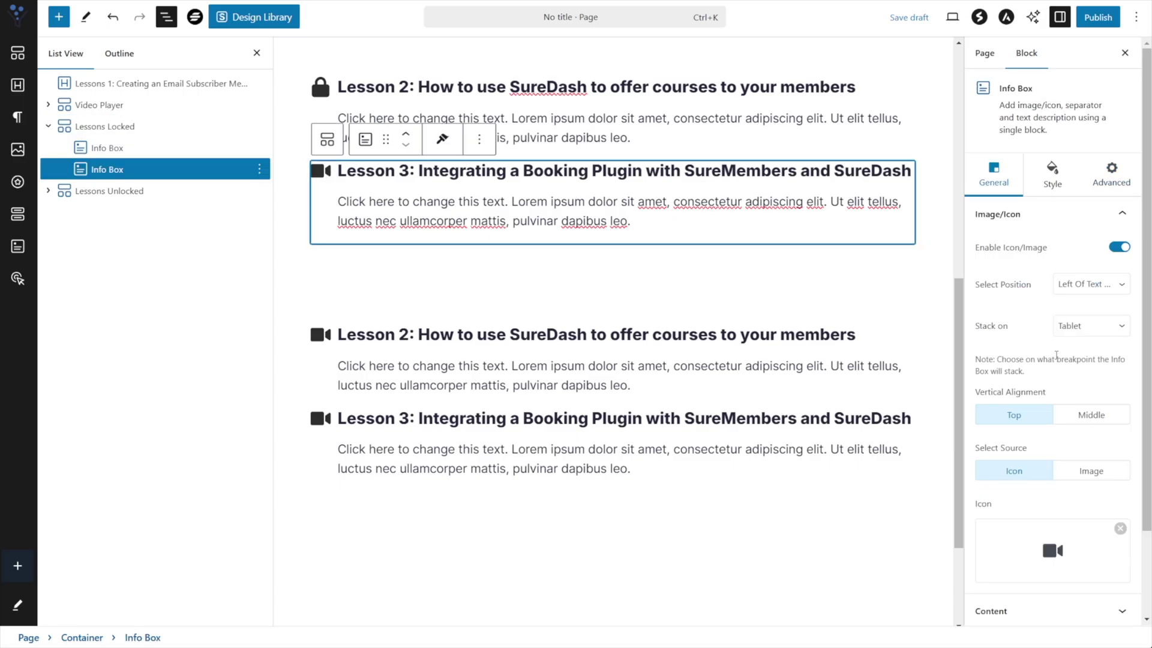
{"action": "left_click", "coordinate": [1053, 550]}
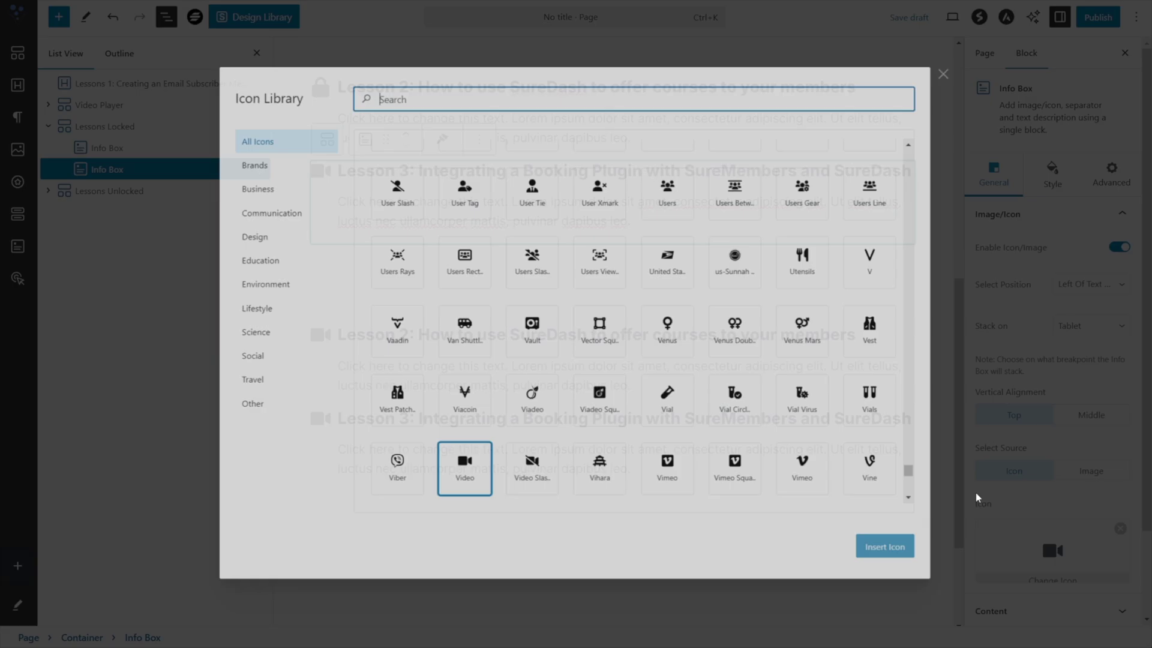
{"action": "type", "text": "lock"}
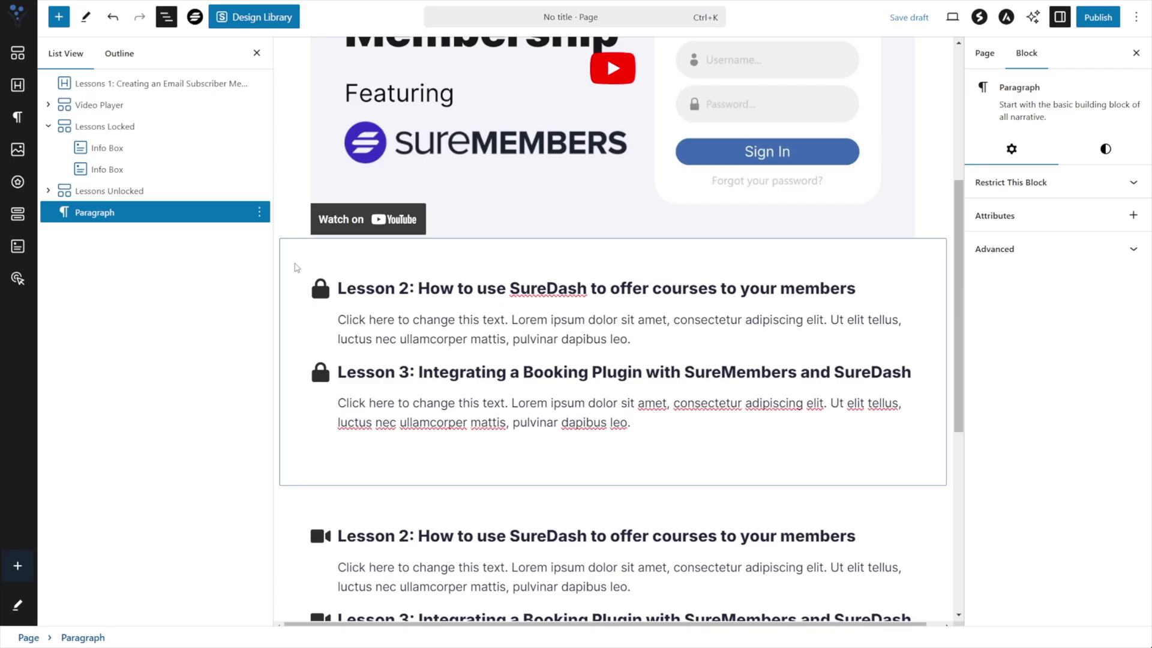
{"action": "left_click", "coordinate": [294, 266]}
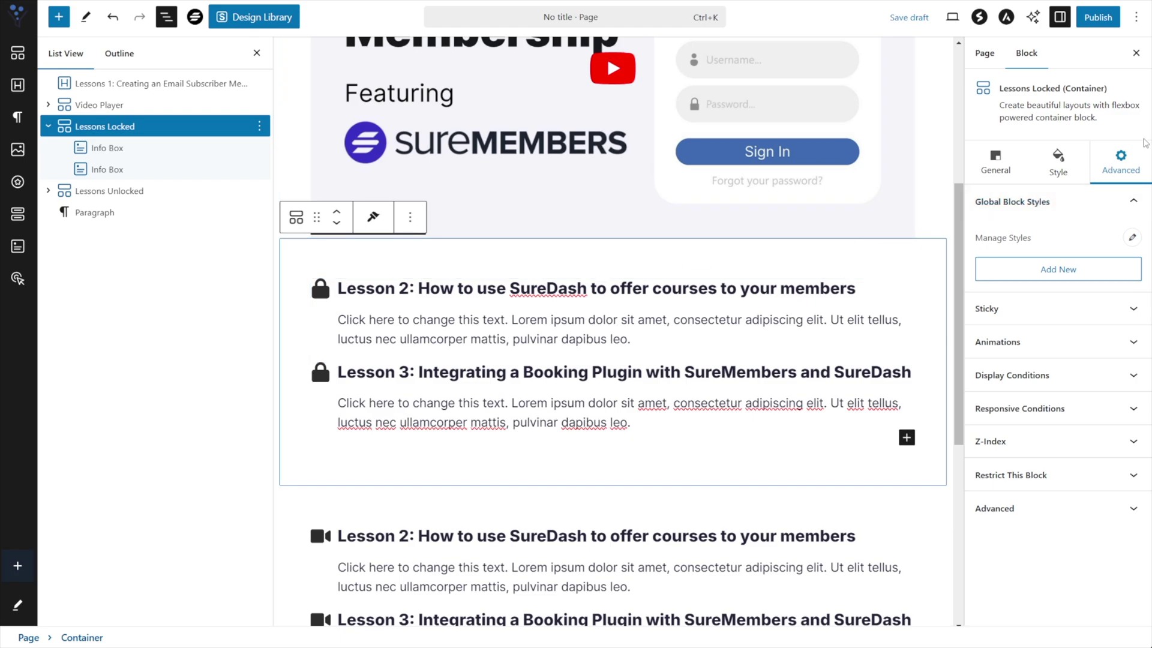
Set the Lessons Locked block restriction to 'Is Not In' and open the Access Groups list.
{"action": "left_click", "coordinate": [1046, 475]}
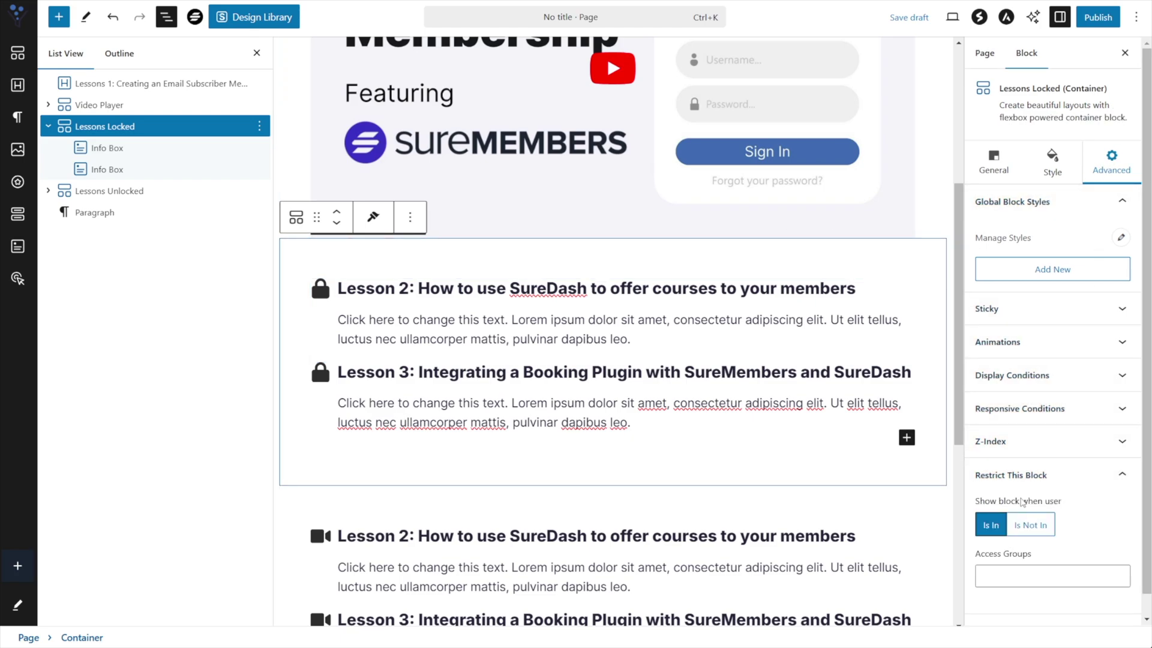
{"action": "left_click", "coordinate": [1027, 525]}
{"action": "left_click", "coordinate": [1022, 576]}
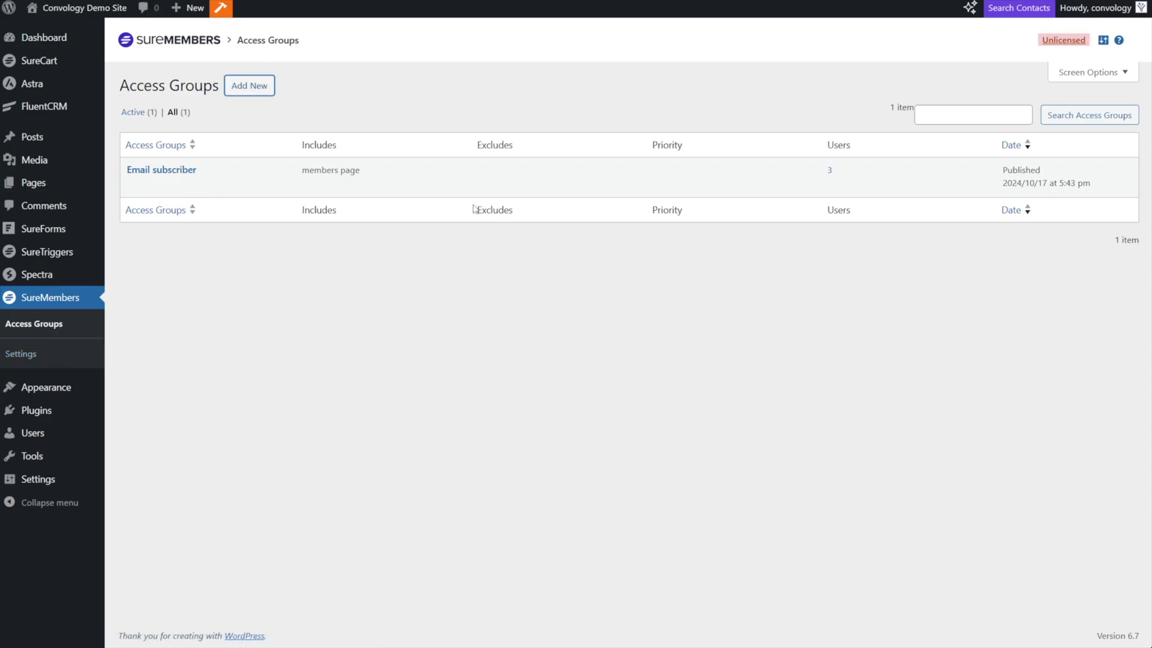
Find the Mini Course access group and open its list of content to protect.
{"action": "type", "text": "Mi"}
{"action": "type", "text": "ni Course"}
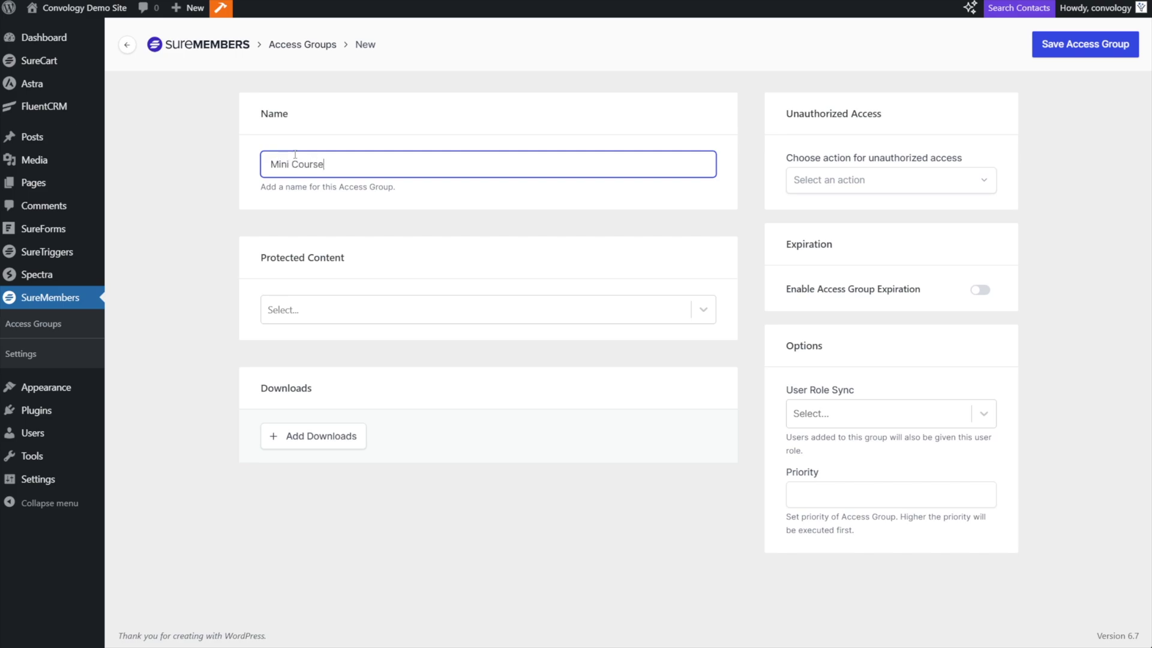
{"action": "left_click", "coordinate": [303, 222]}
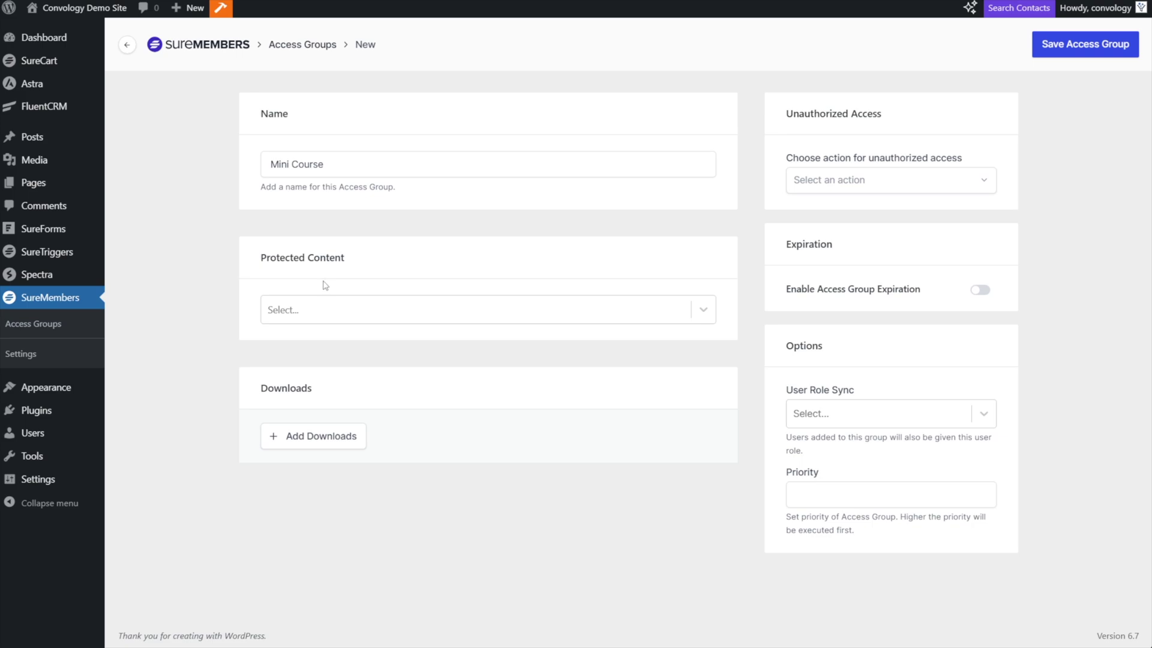
{"action": "left_click", "coordinate": [307, 310]}
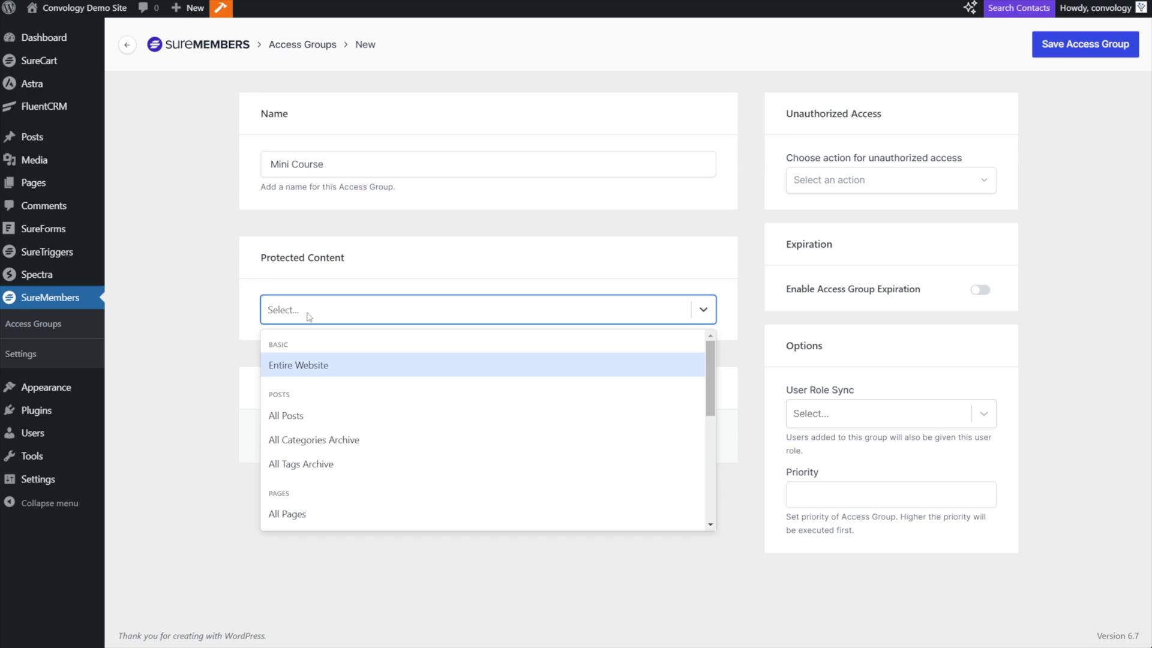
{"action": "scroll", "coordinate": [339, 420], "scroll_direction": "down", "scroll_amount": 2}
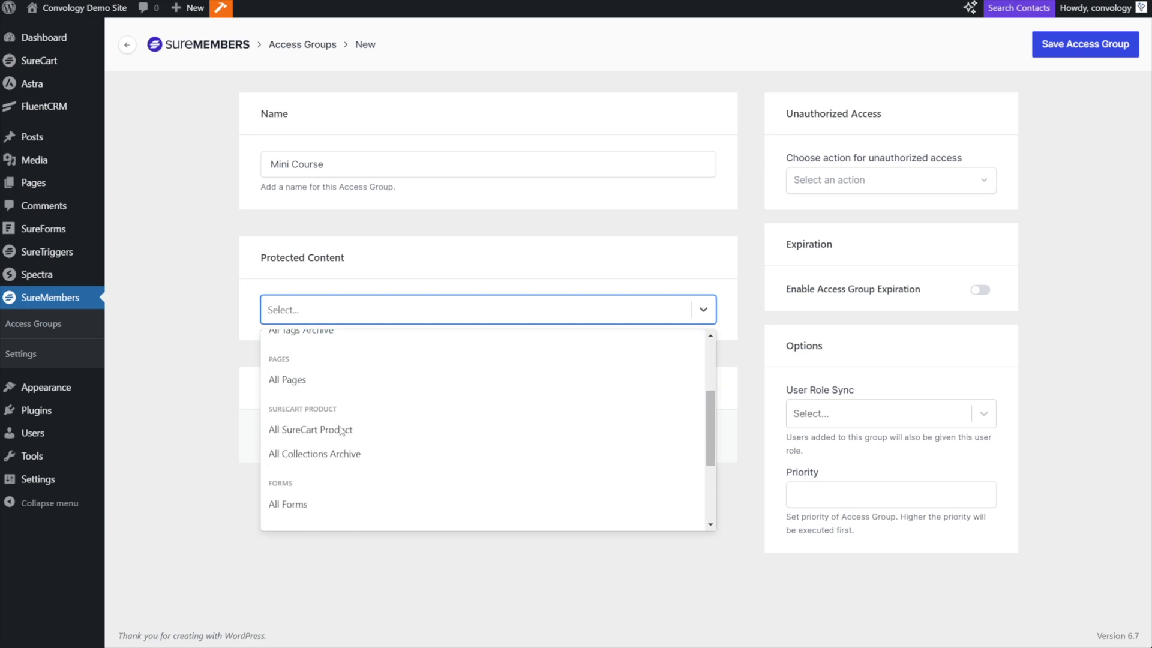
{"action": "scroll", "coordinate": [396, 424], "scroll_direction": "up", "scroll_amount": 2}
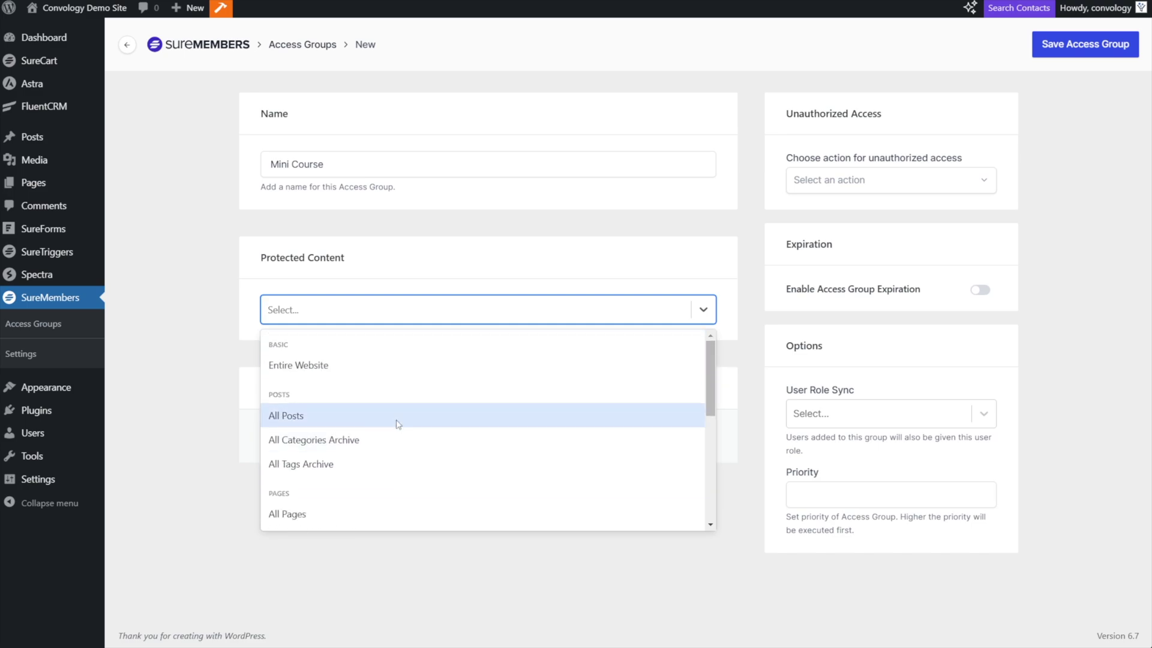
{"action": "scroll", "coordinate": [397, 423], "scroll_direction": "down", "scroll_amount": 5}
Protect the specific pages Mini Course Lesson 2 and Mini Course Lesson 3.
{"action": "left_click", "coordinate": [330, 465]}
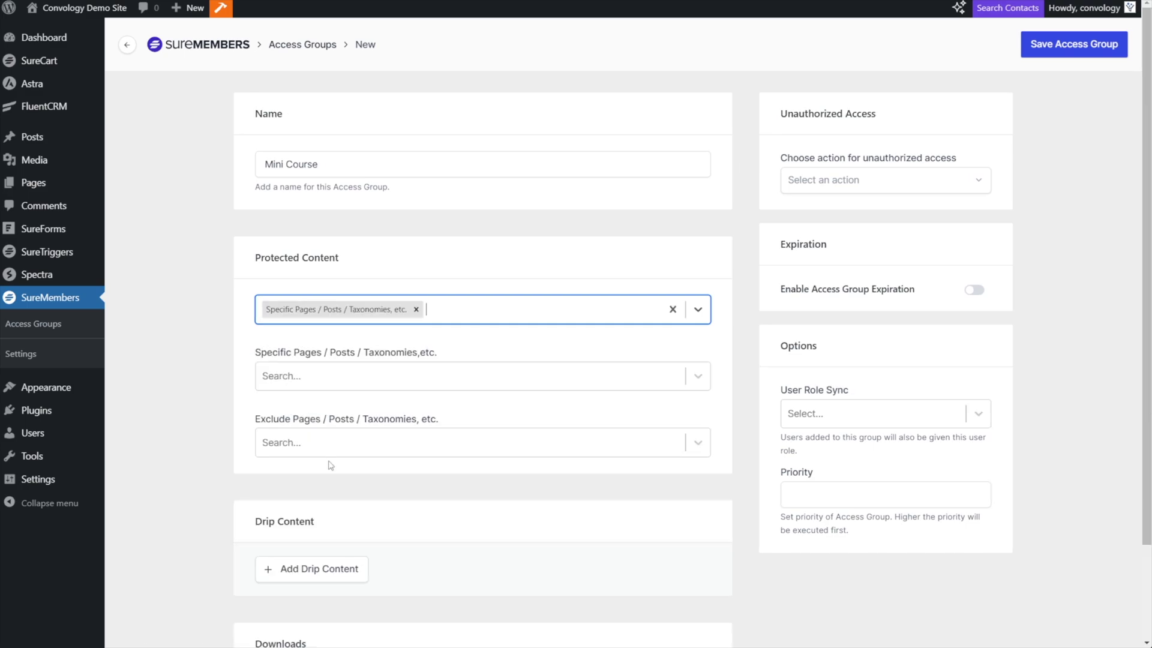
{"action": "left_click", "coordinate": [322, 377]}
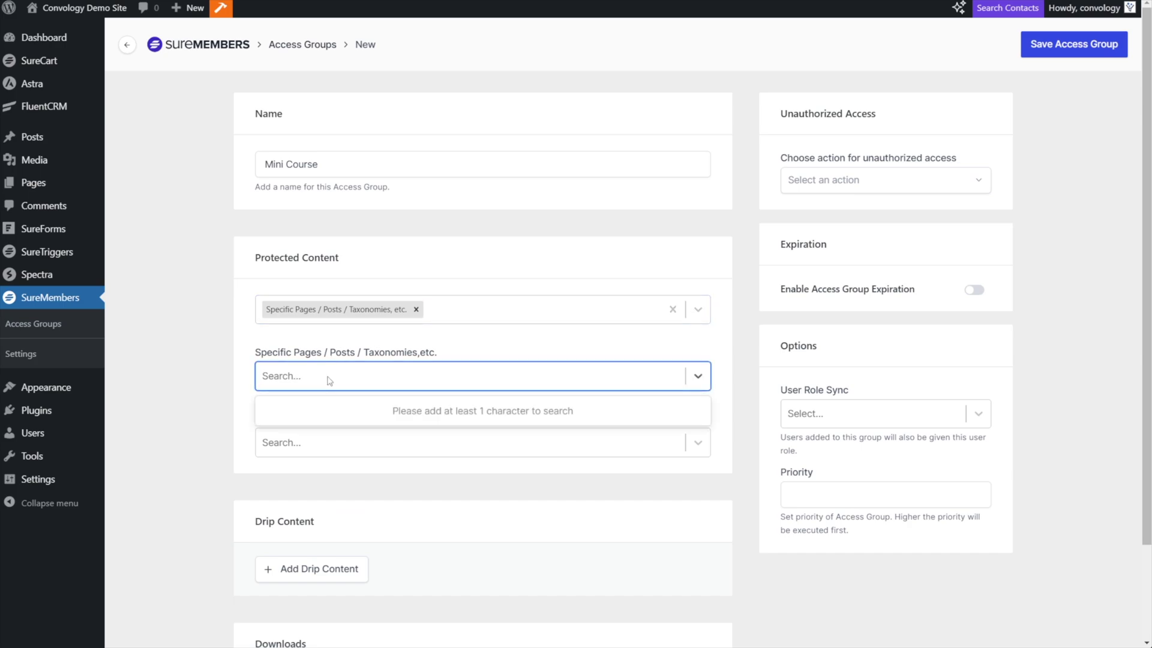
{"action": "type", "text": "mini"}
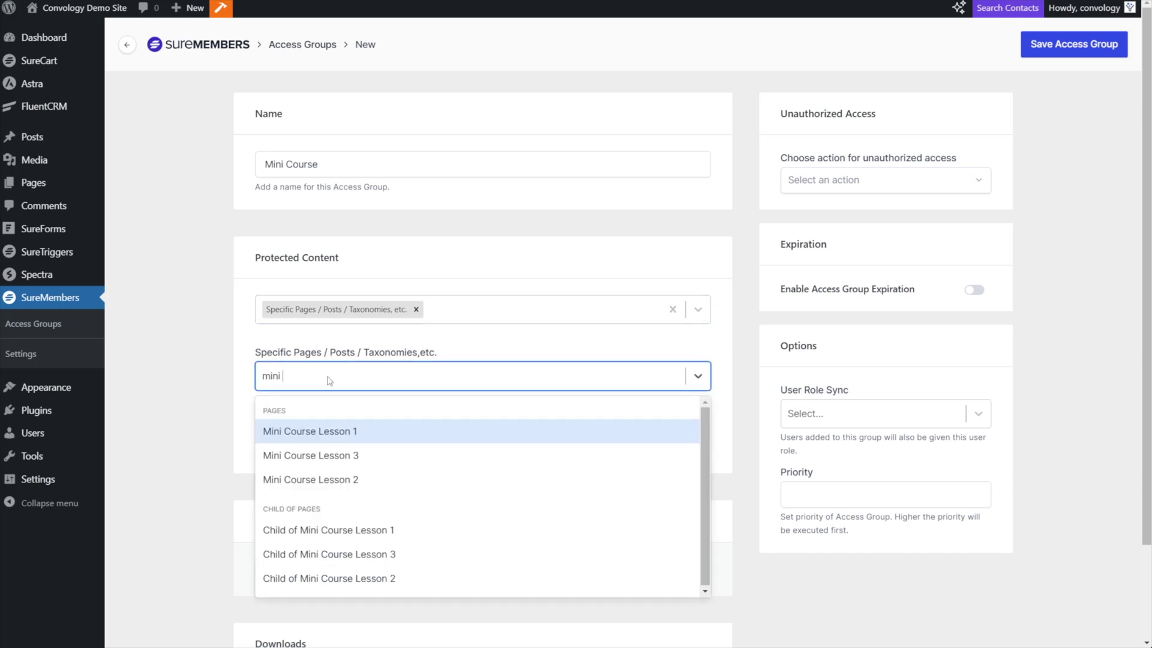
{"action": "left_click", "coordinate": [323, 479]}
{"action": "type", "text": "mini course"}
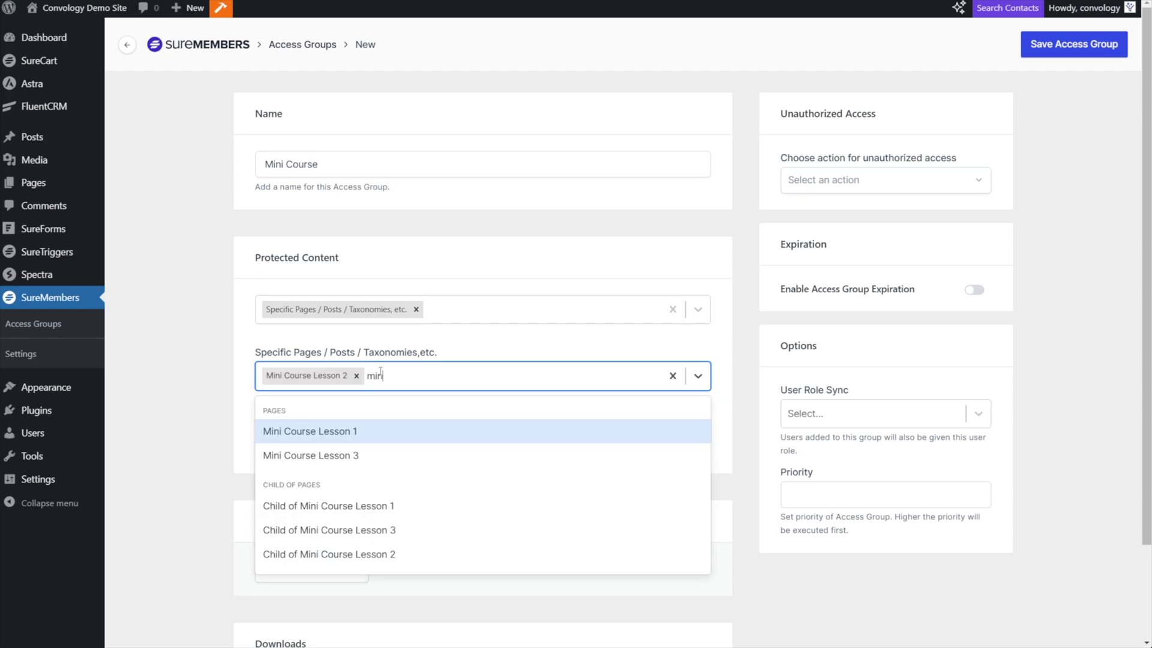
{"action": "left_click", "coordinate": [343, 455]}
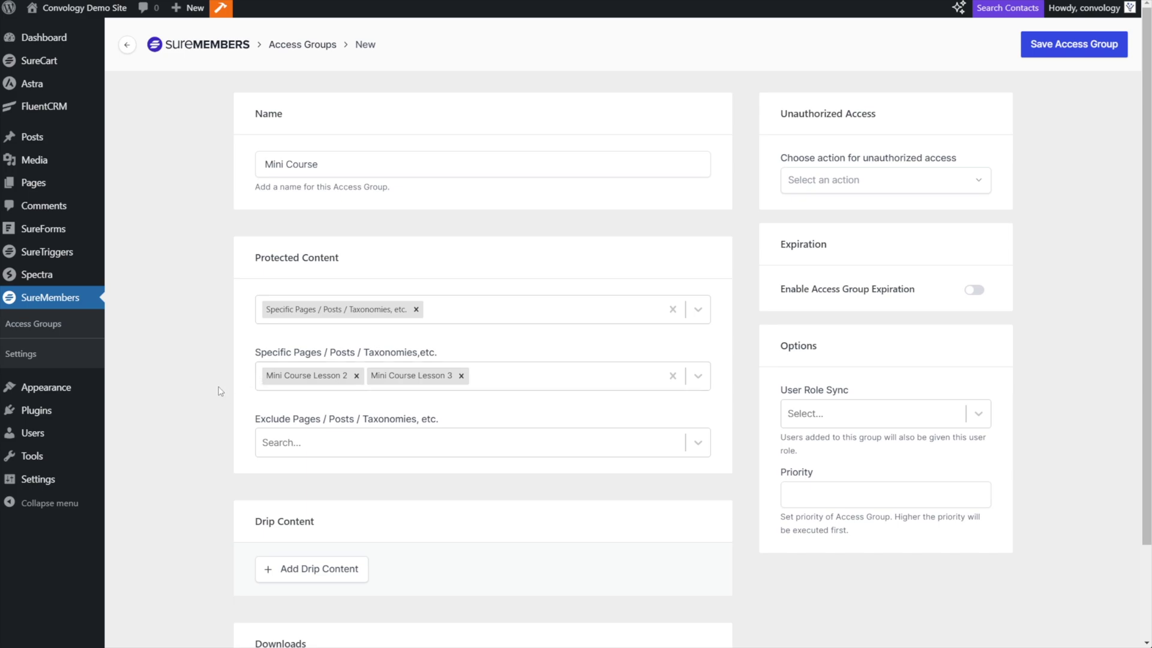
{"action": "scroll", "coordinate": [213, 390], "scroll_direction": "down", "scroll_amount": 1}
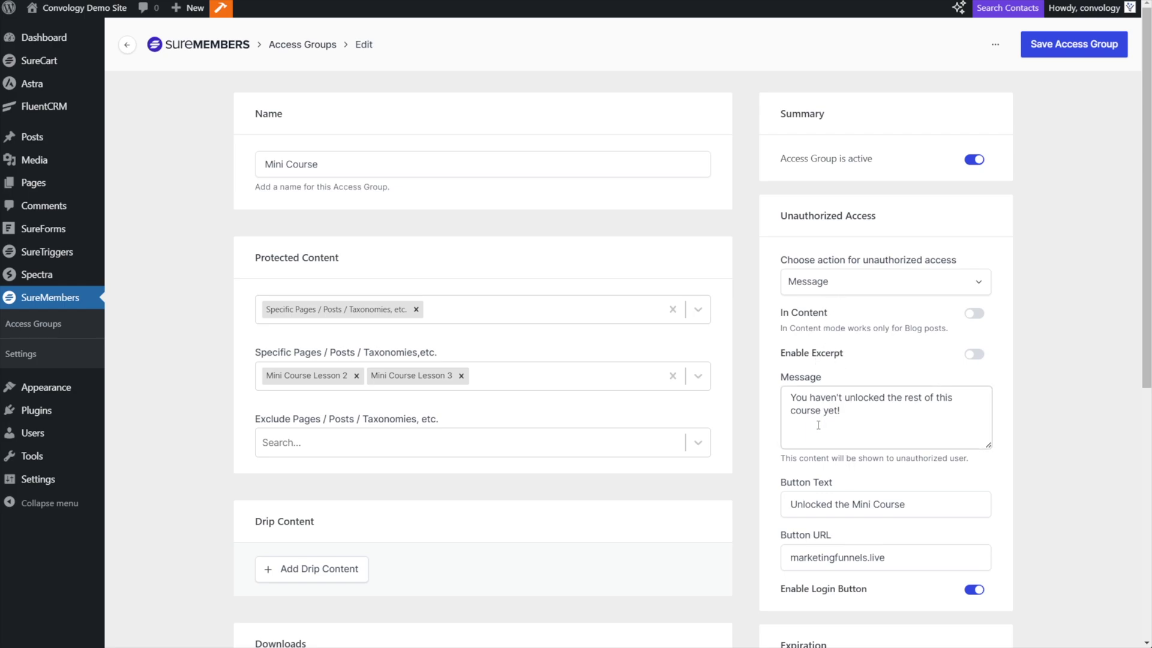
{"action": "scroll", "coordinate": [826, 410], "scroll_direction": "down", "scroll_amount": 1}
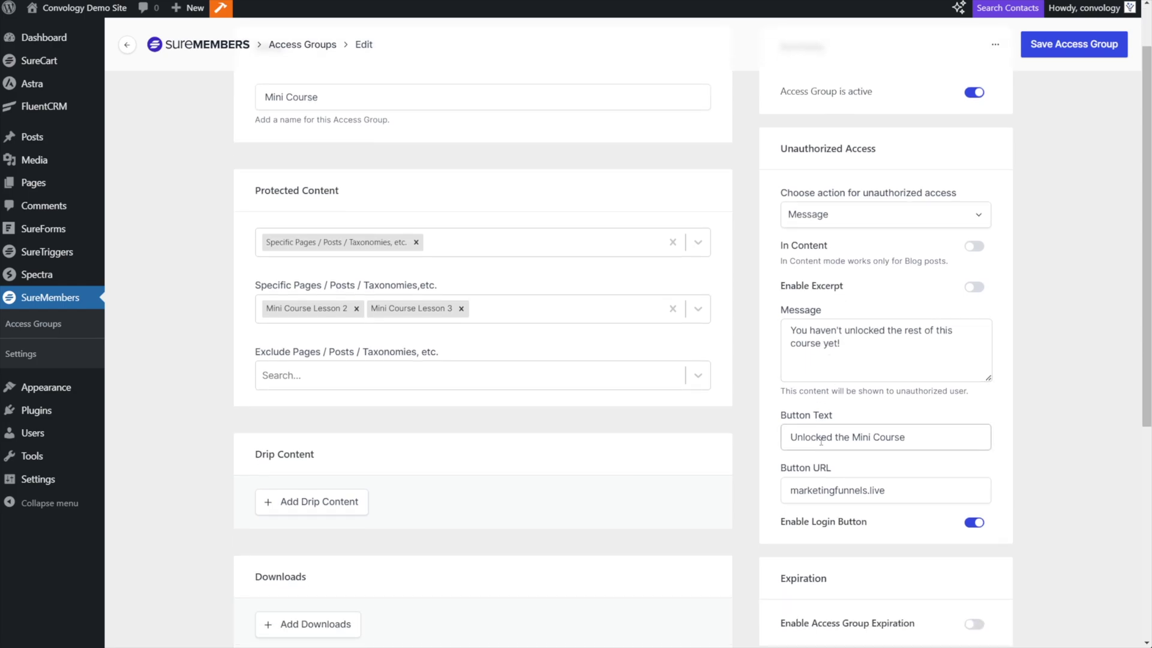
{"action": "scroll", "coordinate": [879, 443], "scroll_direction": "down", "scroll_amount": 2}
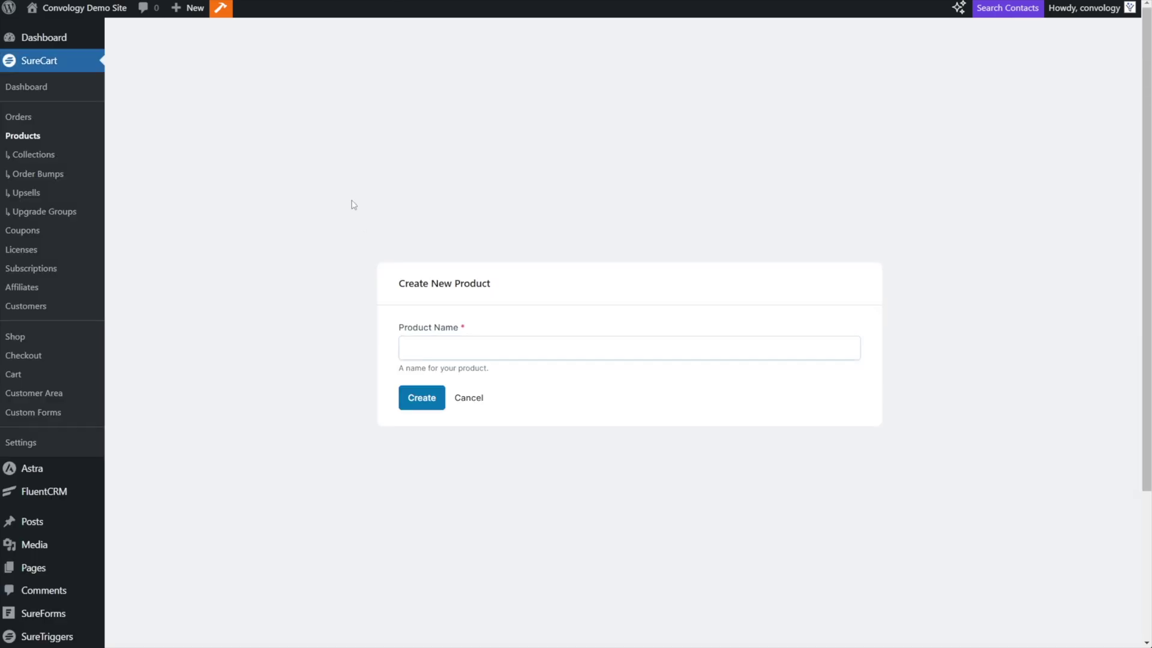
Create a new SureCart product named 'Mini Course'.
{"action": "left_click", "coordinate": [430, 347]}
{"action": "type", "text": "Mi"}
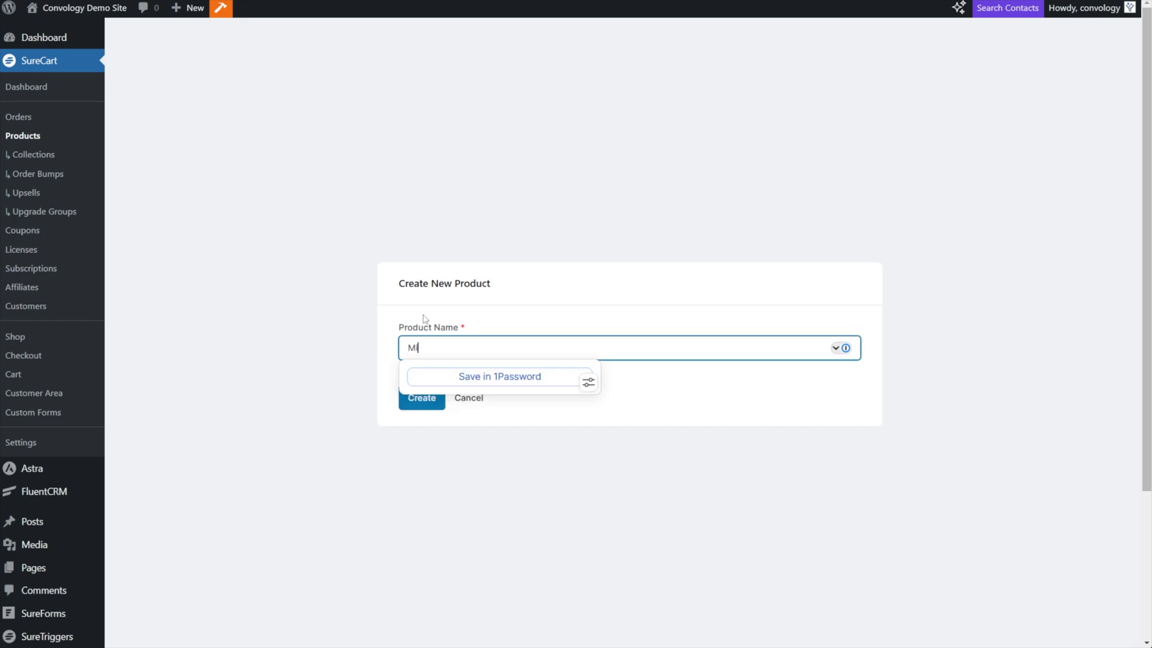
{"action": "type", "text": "ni Course"}
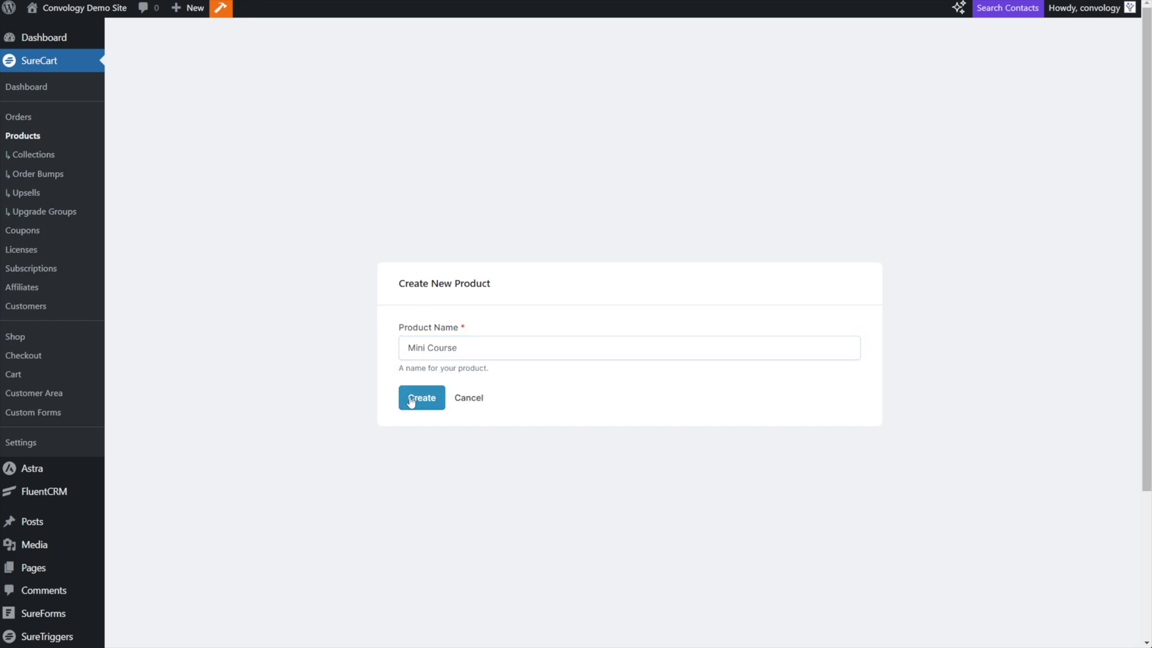
{"action": "left_click", "coordinate": [422, 397]}
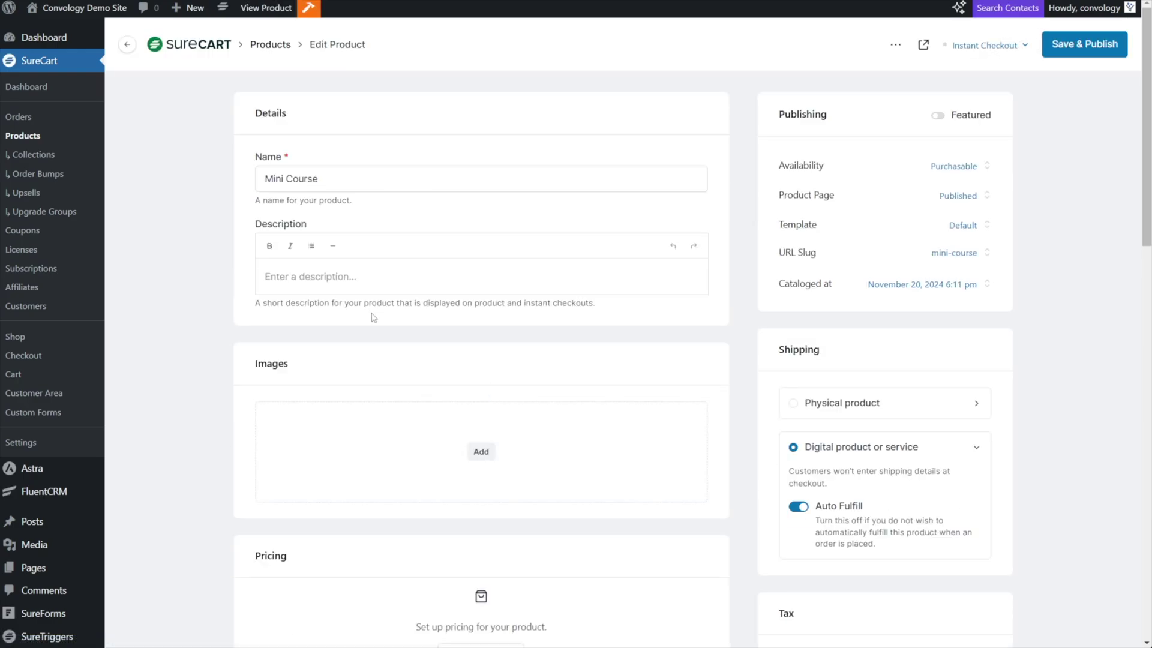
Add a one-time price of $49 to the product.
{"action": "scroll", "coordinate": [391, 364], "scroll_direction": "down", "scroll_amount": 3}
{"action": "left_click", "coordinate": [491, 454]}
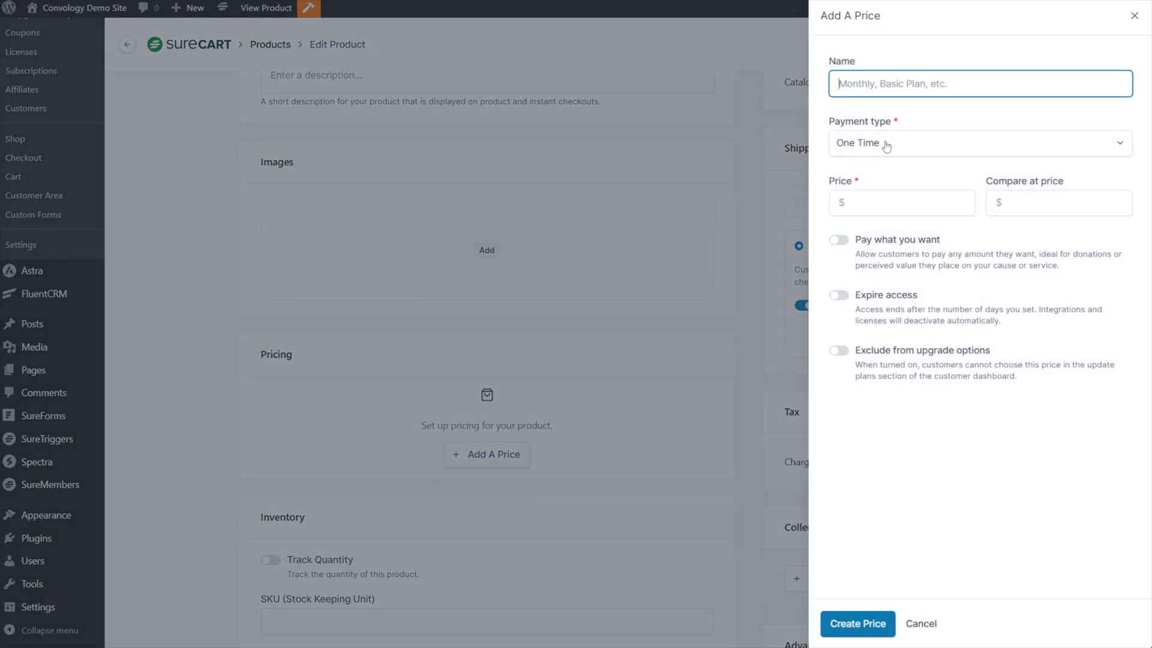
{"action": "left_click", "coordinate": [853, 201]}
{"action": "type", "text": "49"}
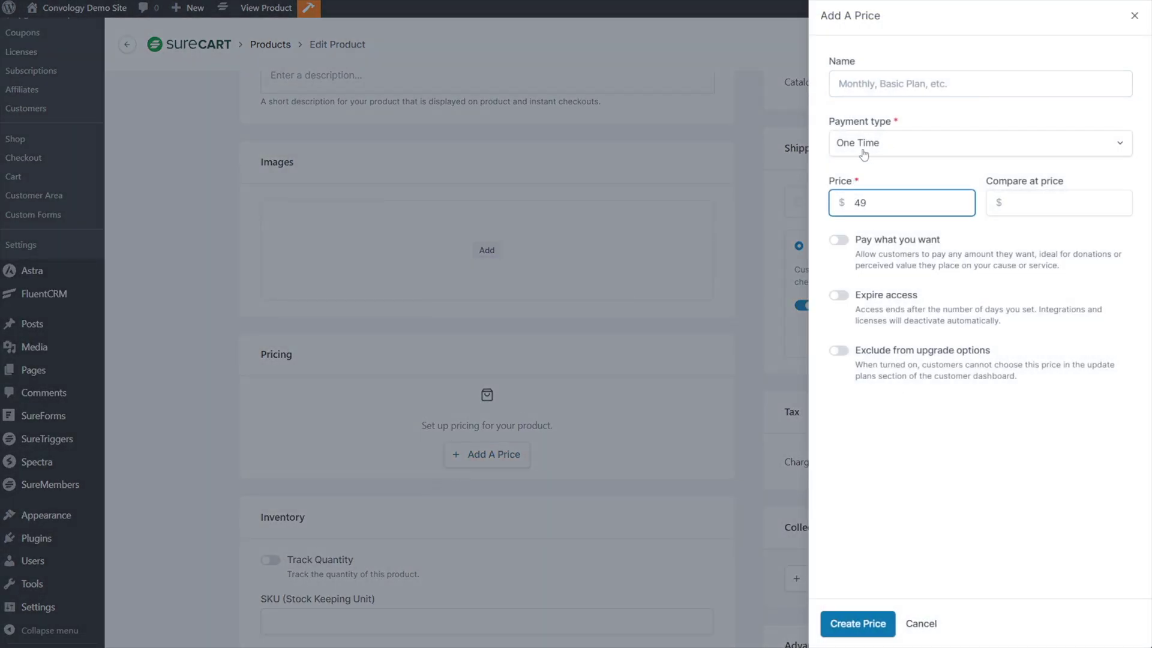
{"action": "left_click", "coordinate": [873, 624]}
{"action": "scroll", "coordinate": [282, 213], "scroll_direction": "down", "scroll_amount": 5}
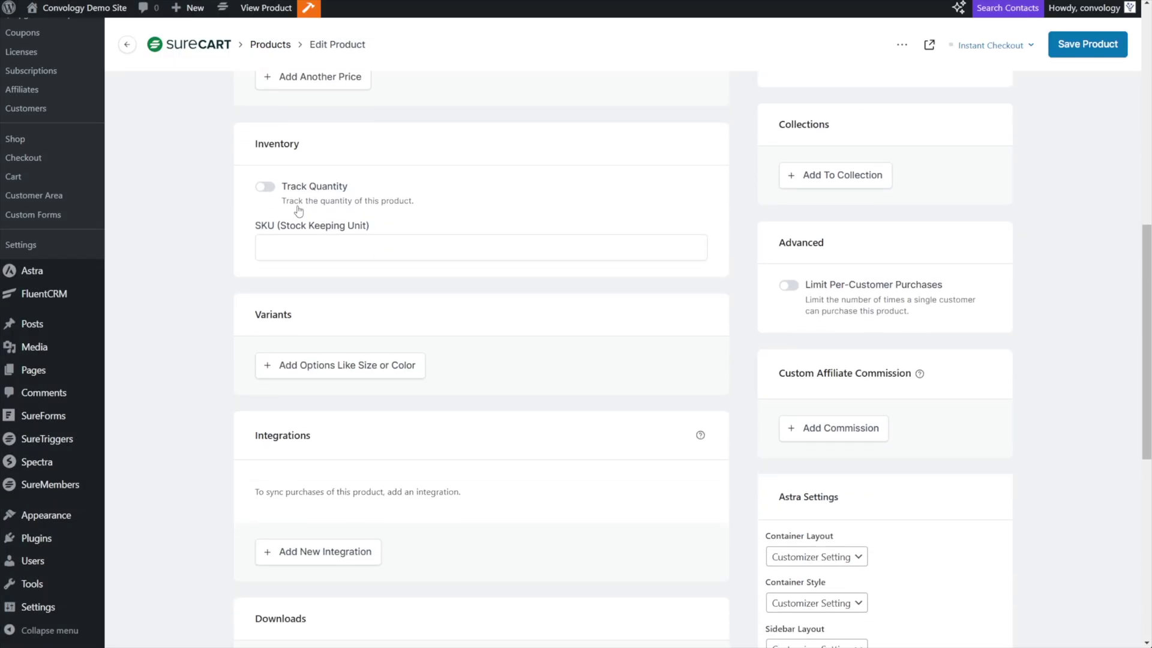
Add a SureMembers integration granting the Mini Course access group and save it.
{"action": "scroll", "coordinate": [298, 211], "scroll_direction": "down", "scroll_amount": 5}
{"action": "left_click", "coordinate": [327, 285]}
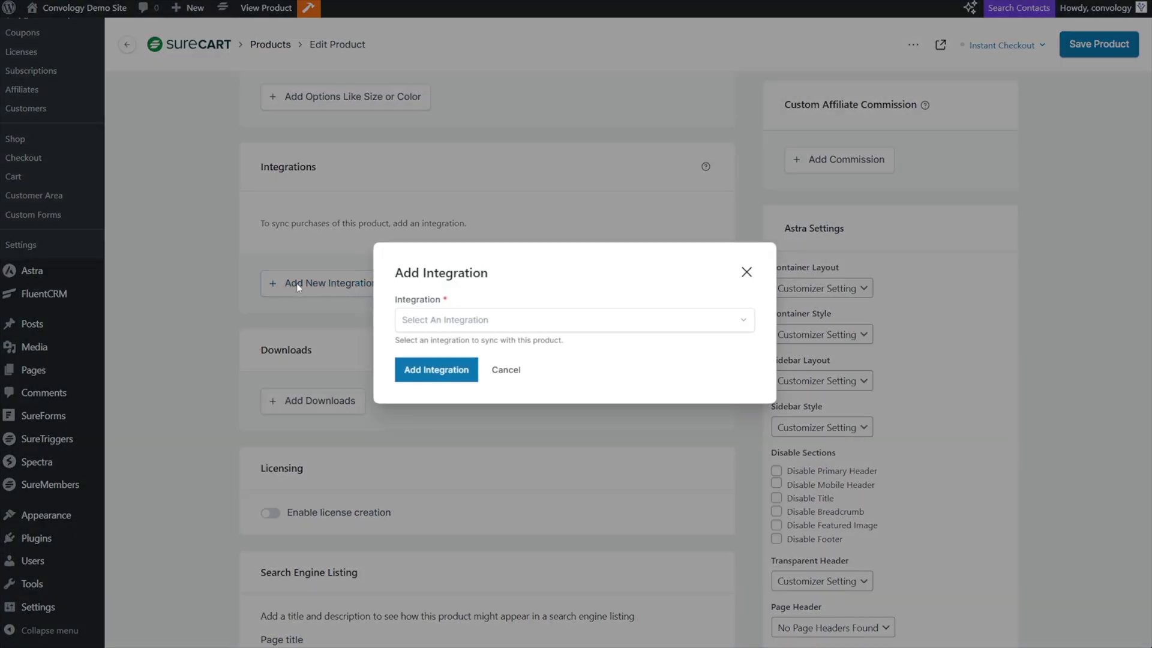
{"action": "left_click", "coordinate": [408, 319]}
{"action": "scroll", "coordinate": [474, 462], "scroll_direction": "down", "scroll_amount": 1}
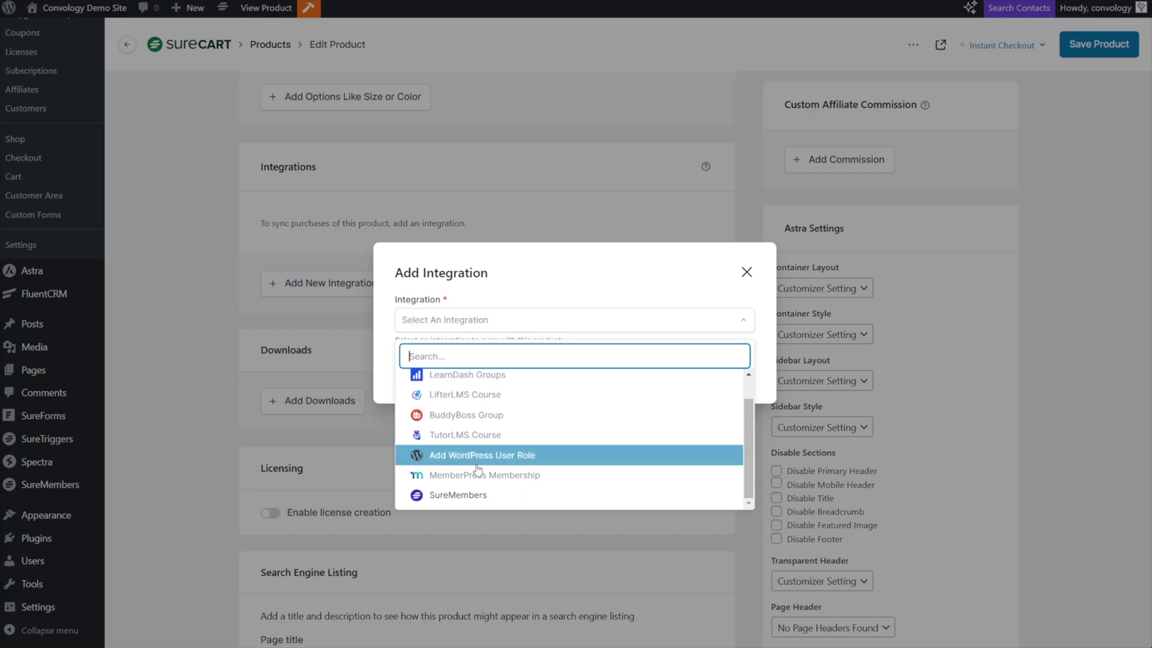
{"action": "left_click", "coordinate": [462, 494]}
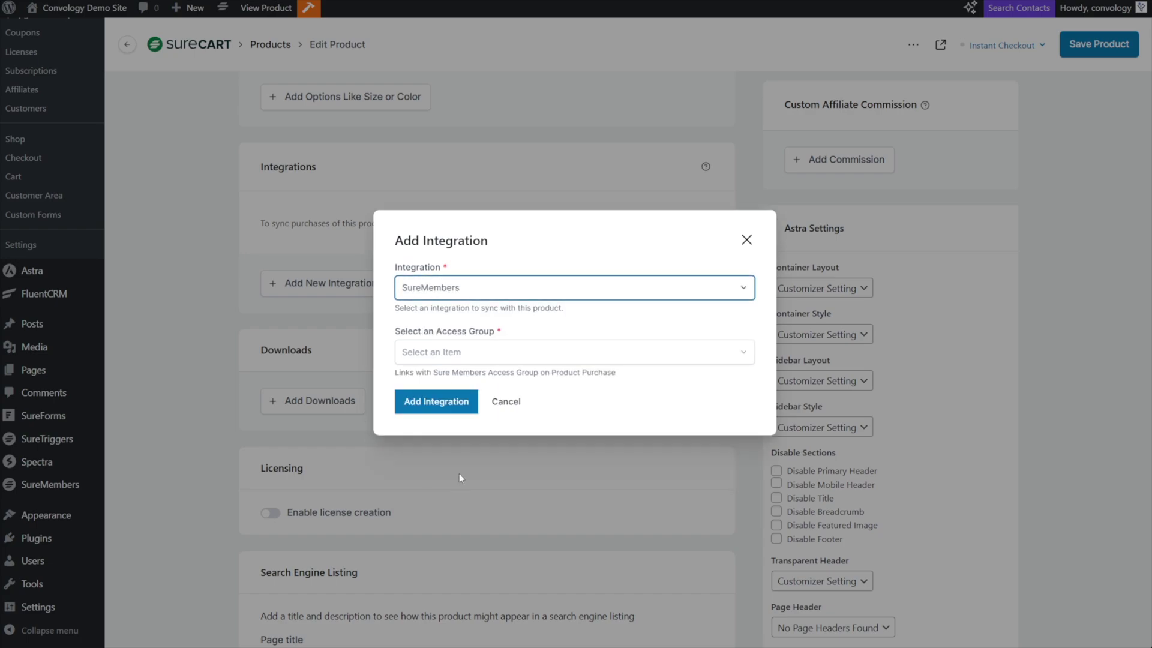
{"action": "left_click", "coordinate": [433, 358]}
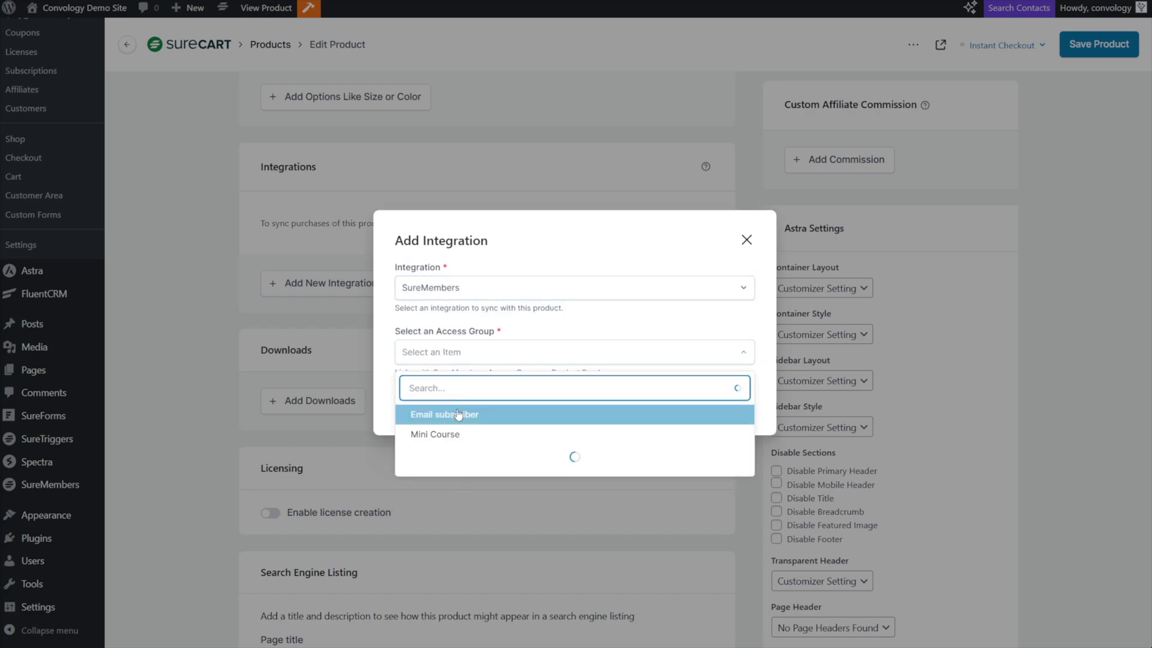
{"action": "left_click", "coordinate": [433, 436]}
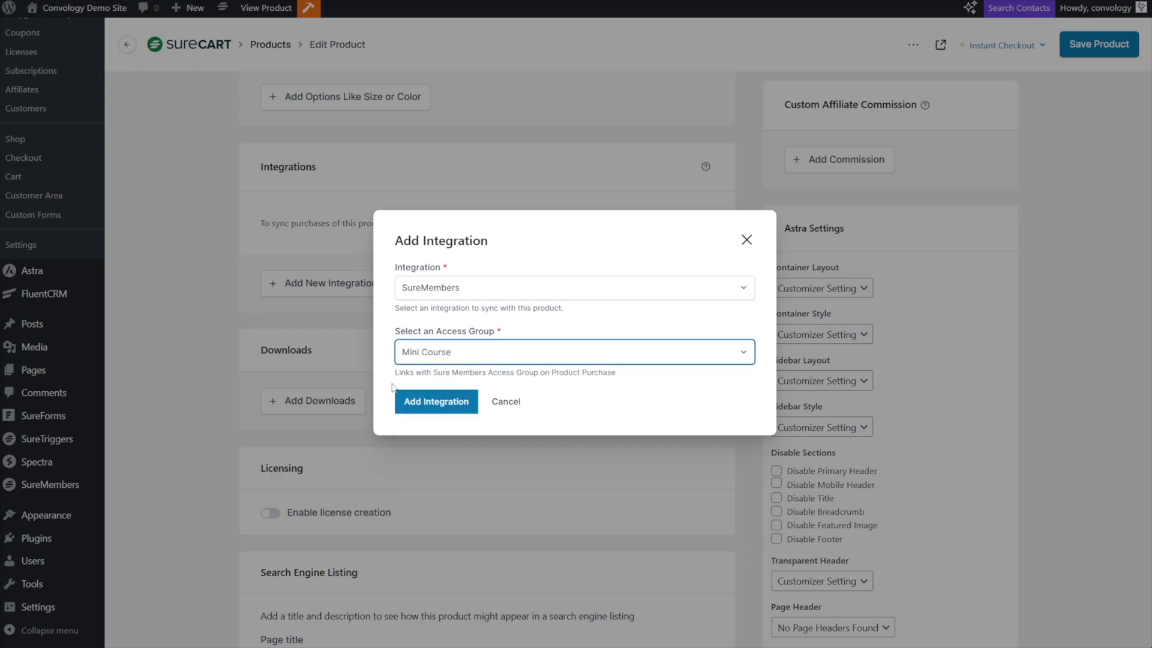
{"action": "left_click", "coordinate": [431, 404]}
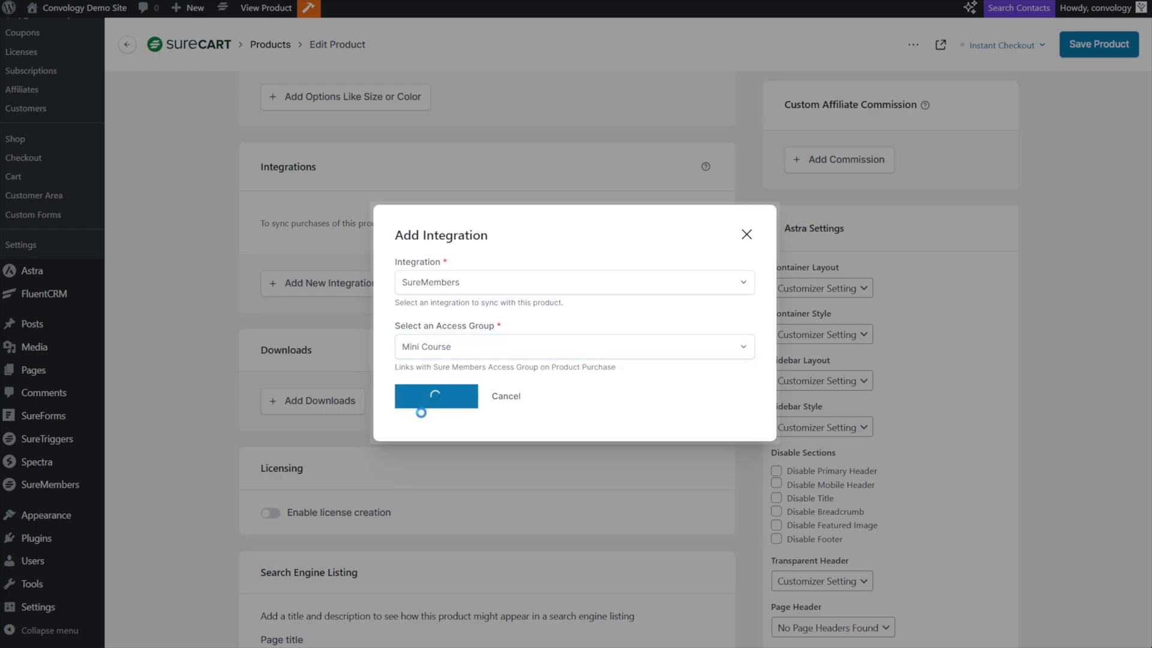
{"action": "scroll", "coordinate": [540, 282], "scroll_direction": "up", "scroll_amount": 15}
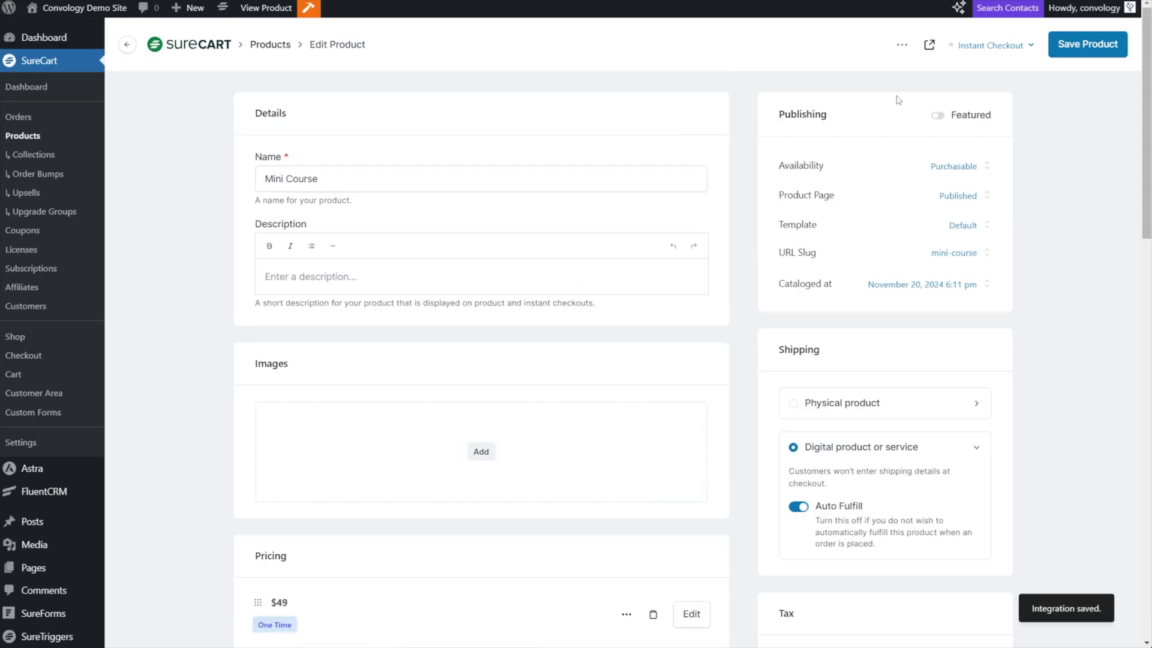
Turn on Published and Test Mode for the Mini Course instant checkout.
{"action": "left_click", "coordinate": [1002, 48]}
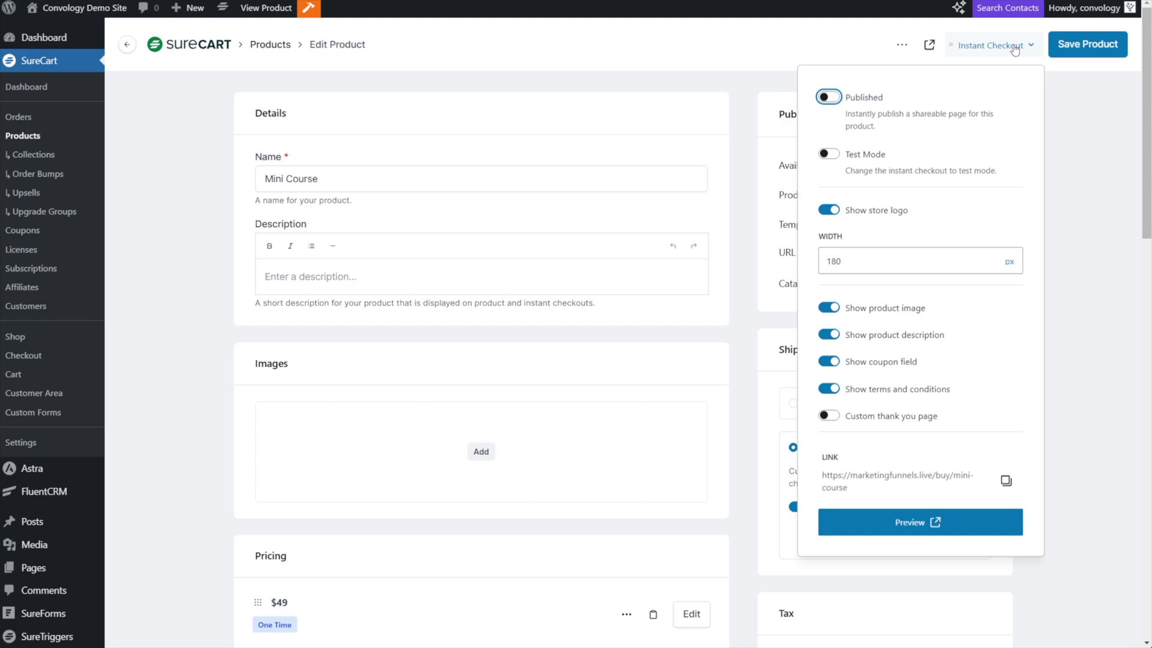
{"action": "left_click", "coordinate": [827, 97]}
{"action": "left_click", "coordinate": [829, 157]}
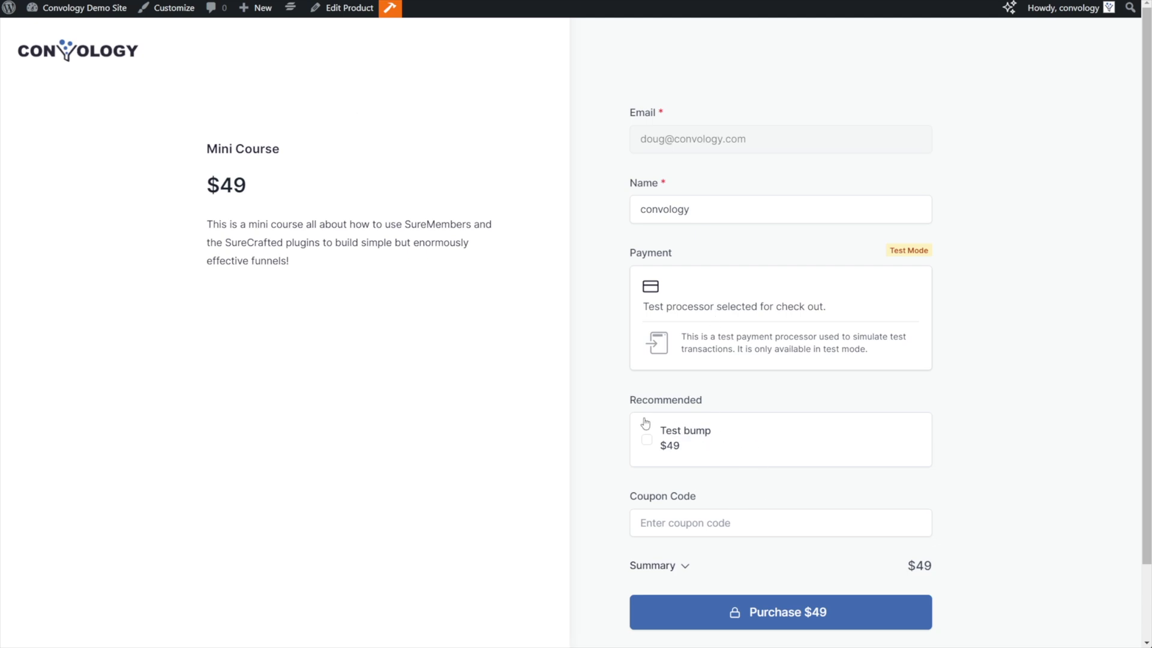
{"action": "scroll", "coordinate": [684, 420], "scroll_direction": "down", "scroll_amount": 1}
{"action": "scroll", "coordinate": [768, 413], "scroll_direction": "up", "scroll_amount": 1}
Copy the instant checkout link from the product page.
{"action": "key", "text": "ctrl+w"}
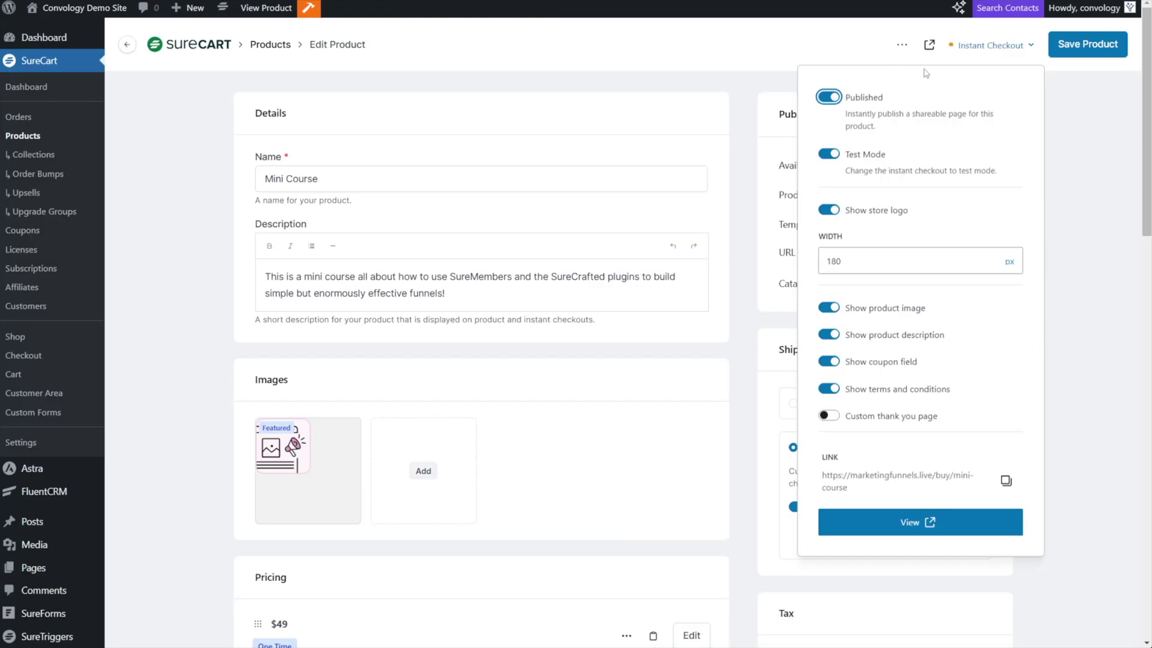
{"action": "left_click", "coordinate": [1006, 480]}
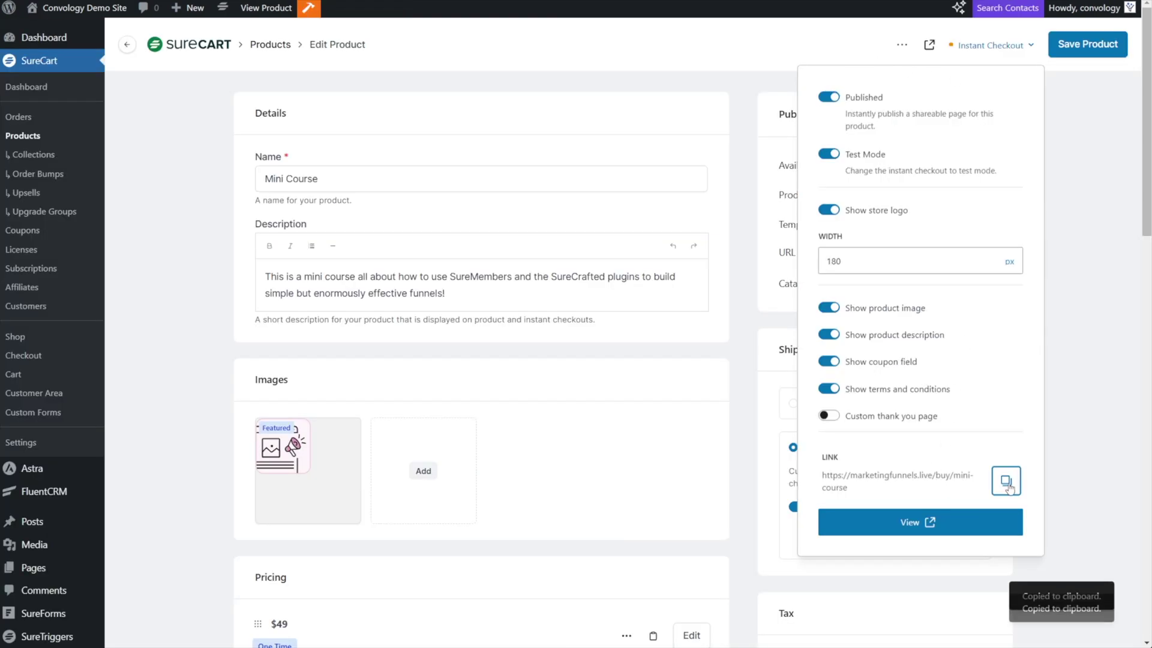
{"action": "left_click", "coordinate": [1006, 480]}
{"action": "key", "text": "ctrl+w"}
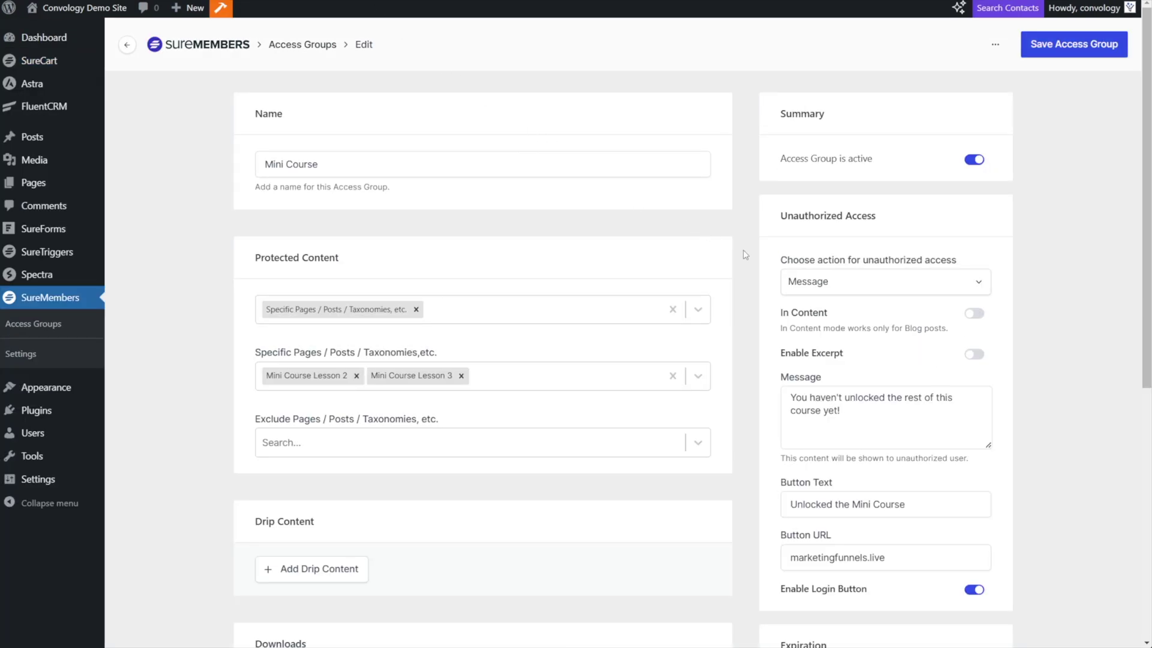
{"action": "scroll", "coordinate": [810, 420], "scroll_direction": "down", "scroll_amount": 2}
{"action": "left_click_drag", "start_coordinate": [895, 420], "coordinate": [783, 415]}
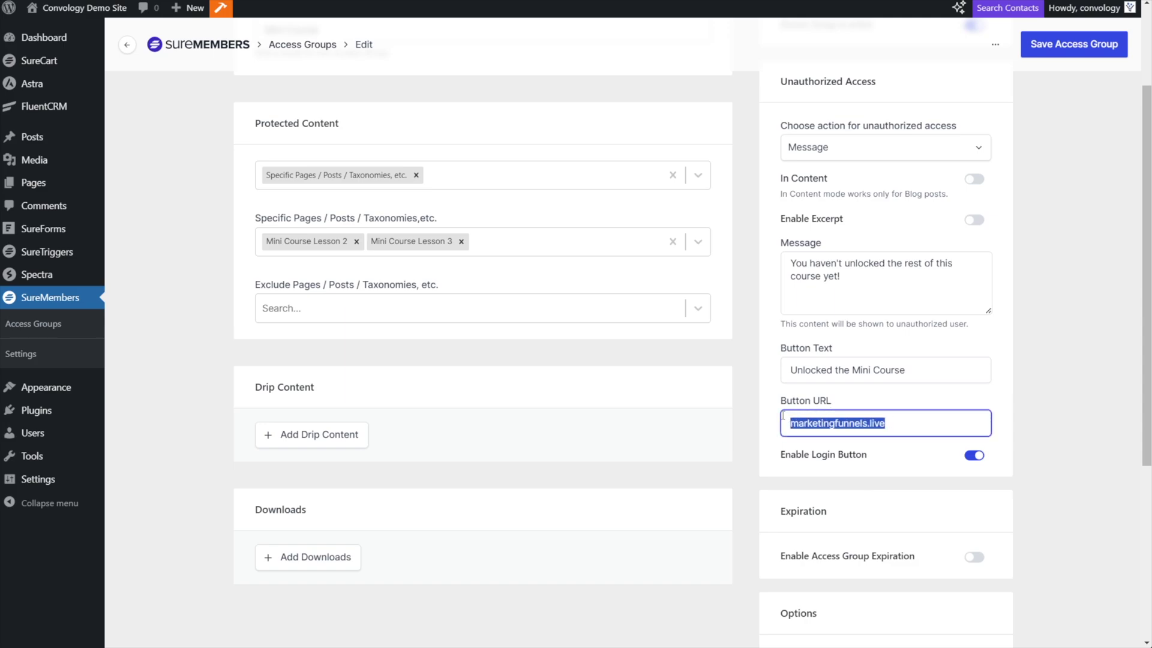
{"action": "key", "text": "ctrl+v"}
{"action": "left_click", "coordinate": [774, 394]}
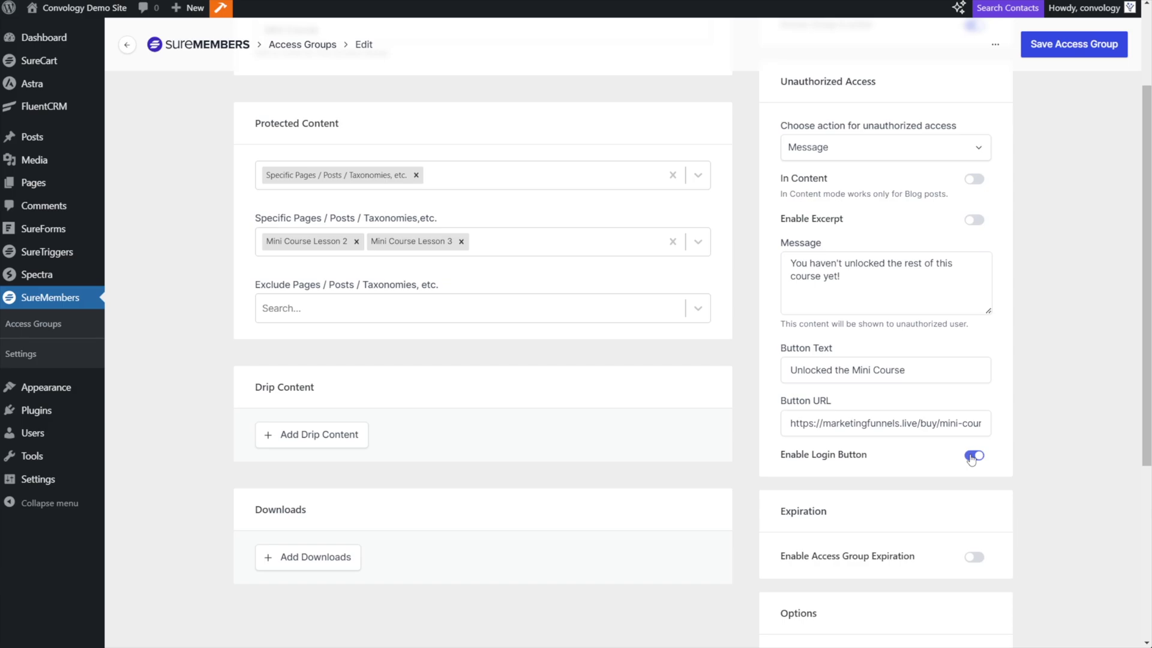
{"action": "scroll", "coordinate": [970, 457], "scroll_direction": "up", "scroll_amount": 5}
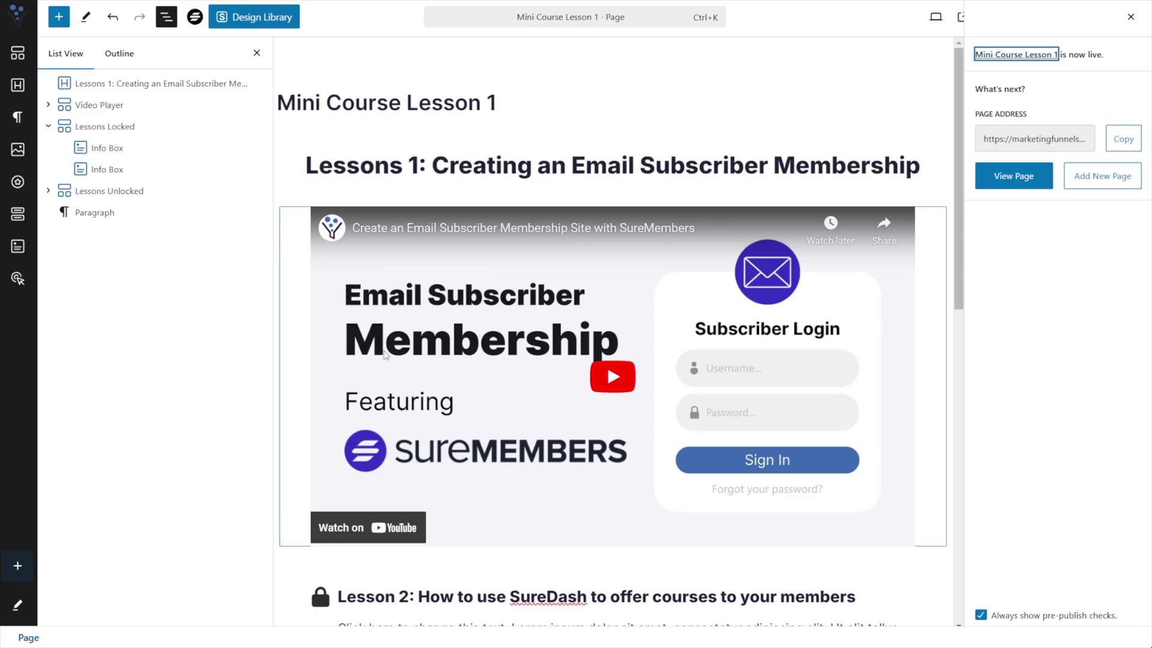
{"action": "scroll", "coordinate": [421, 350], "scroll_direction": "down", "scroll_amount": 3}
{"action": "scroll", "coordinate": [421, 349], "scroll_direction": "down", "scroll_amount": 2}
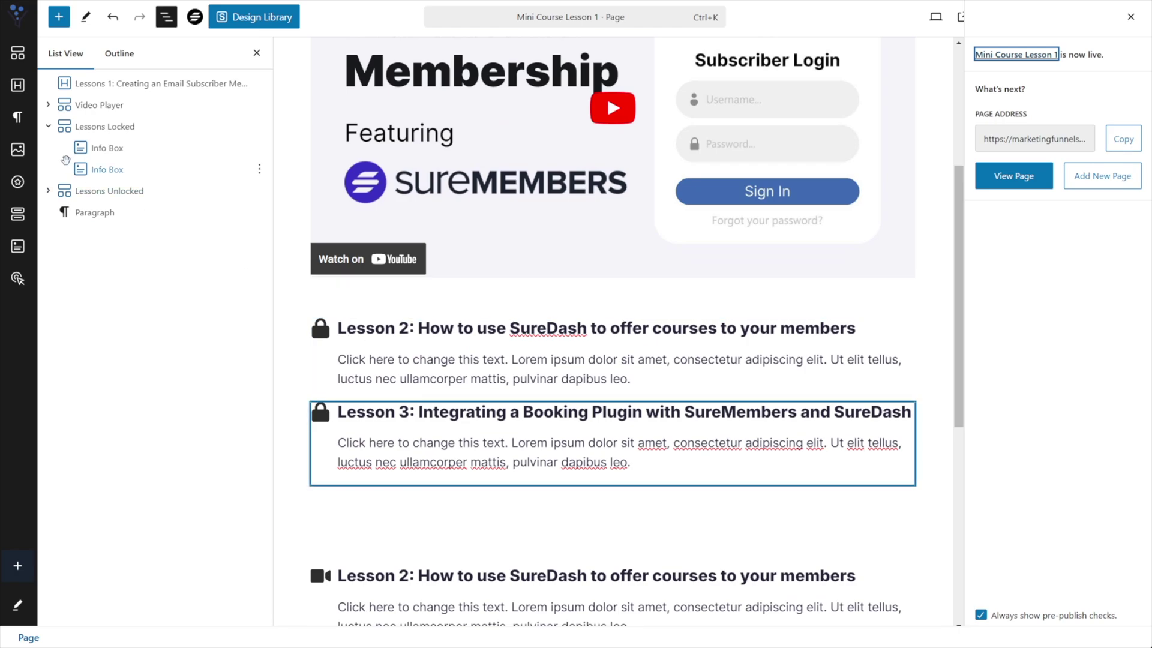
Open Restrict This Block for the Lessons Locked group and pick the Email subscriber access group.
{"action": "left_click", "coordinate": [124, 127]}
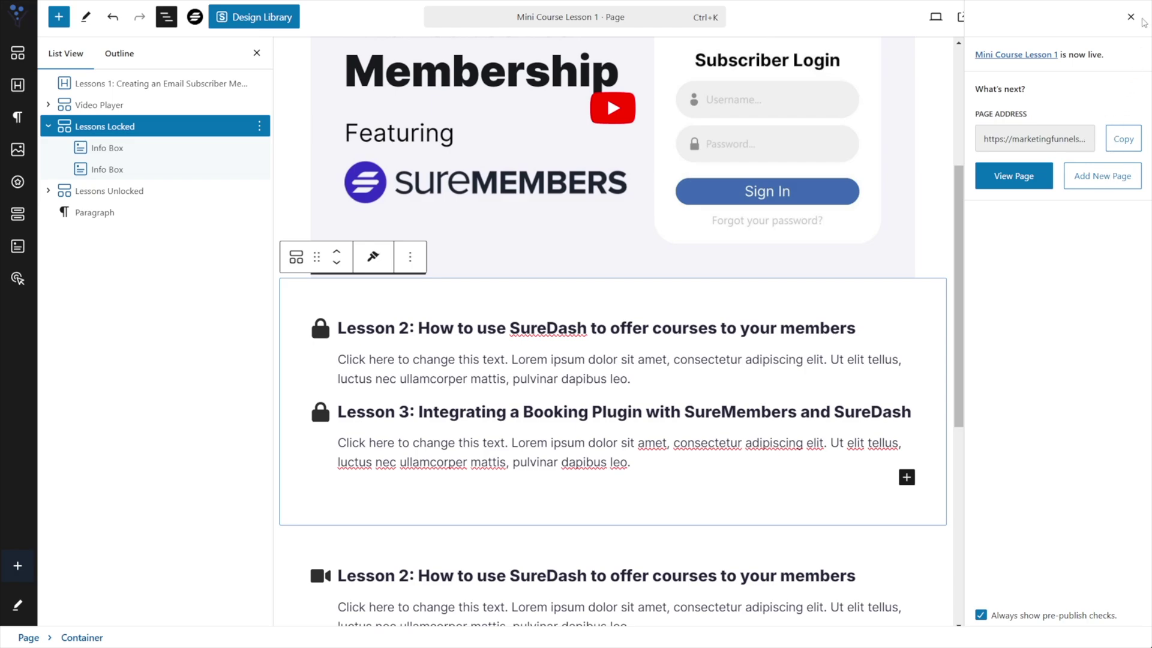
{"action": "left_click", "coordinate": [1131, 17]}
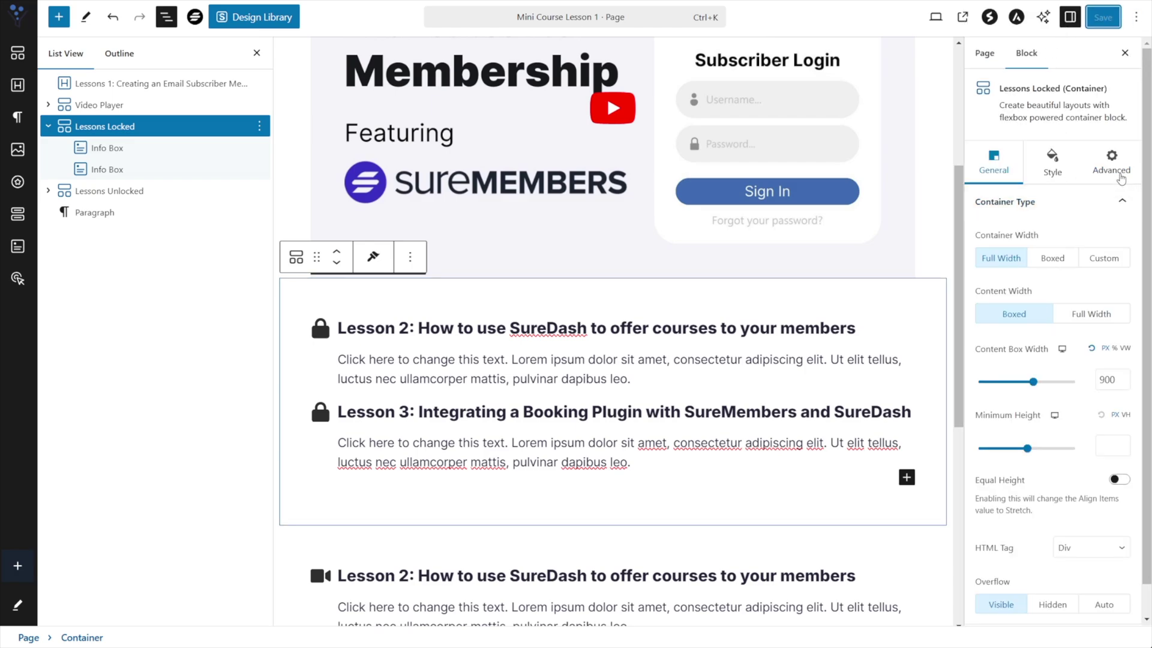
{"action": "left_click", "coordinate": [1111, 170]}
{"action": "left_click", "coordinate": [1033, 478]}
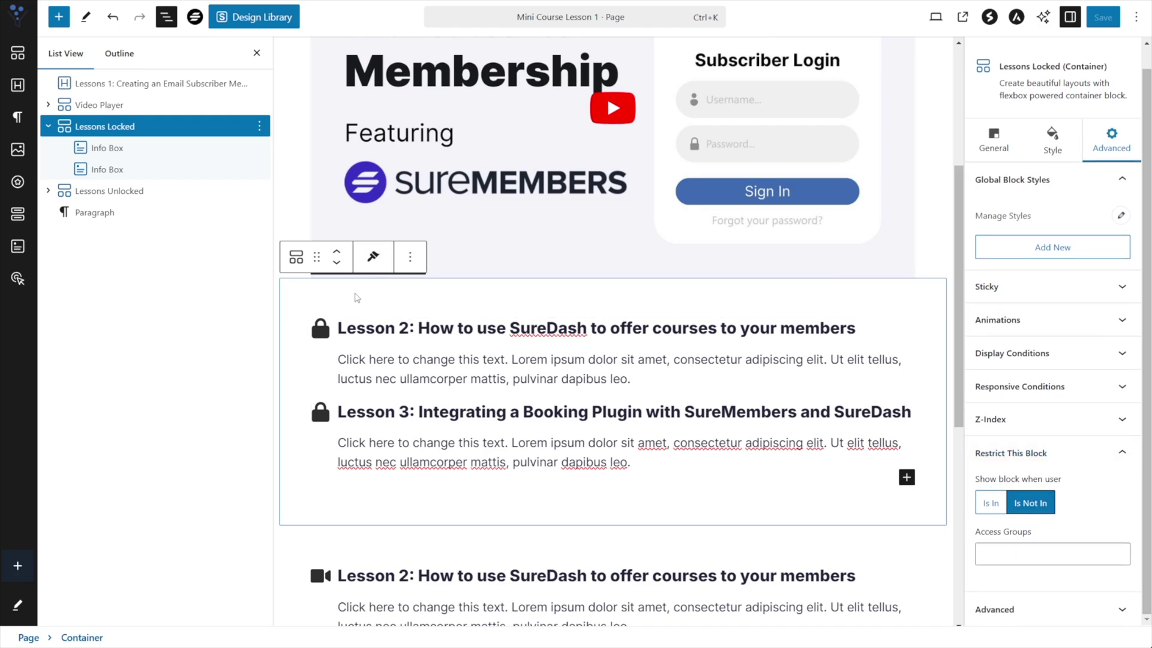
{"action": "left_click", "coordinate": [1044, 561]}
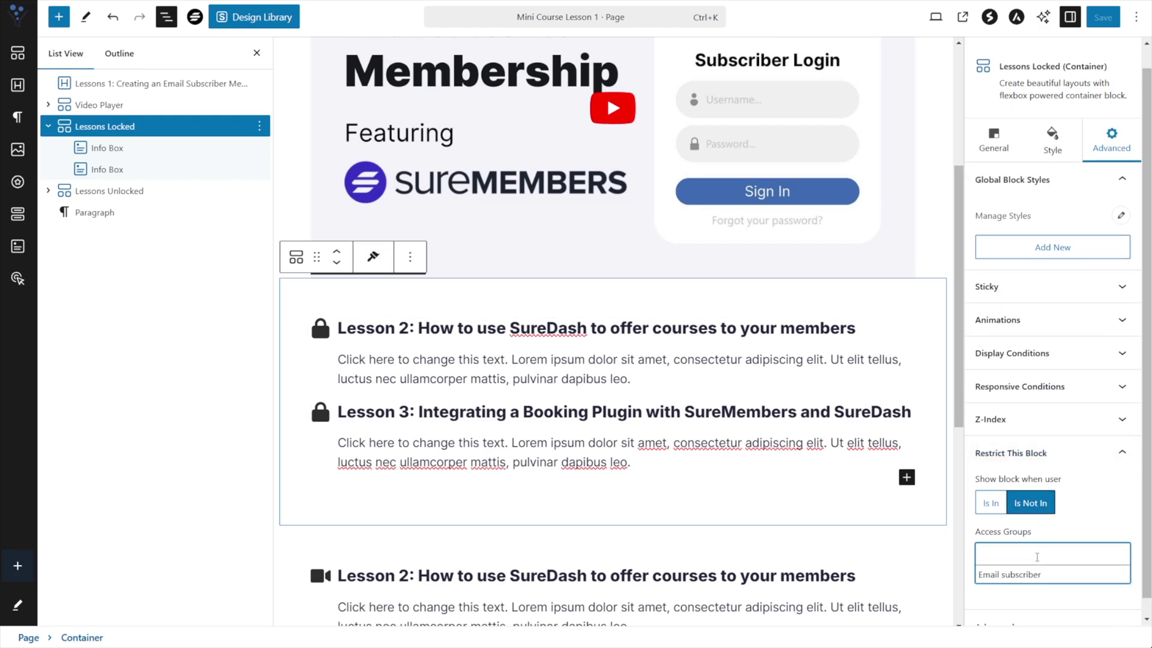
{"action": "left_click", "coordinate": [1068, 529]}
{"action": "left_click", "coordinate": [1041, 554]}
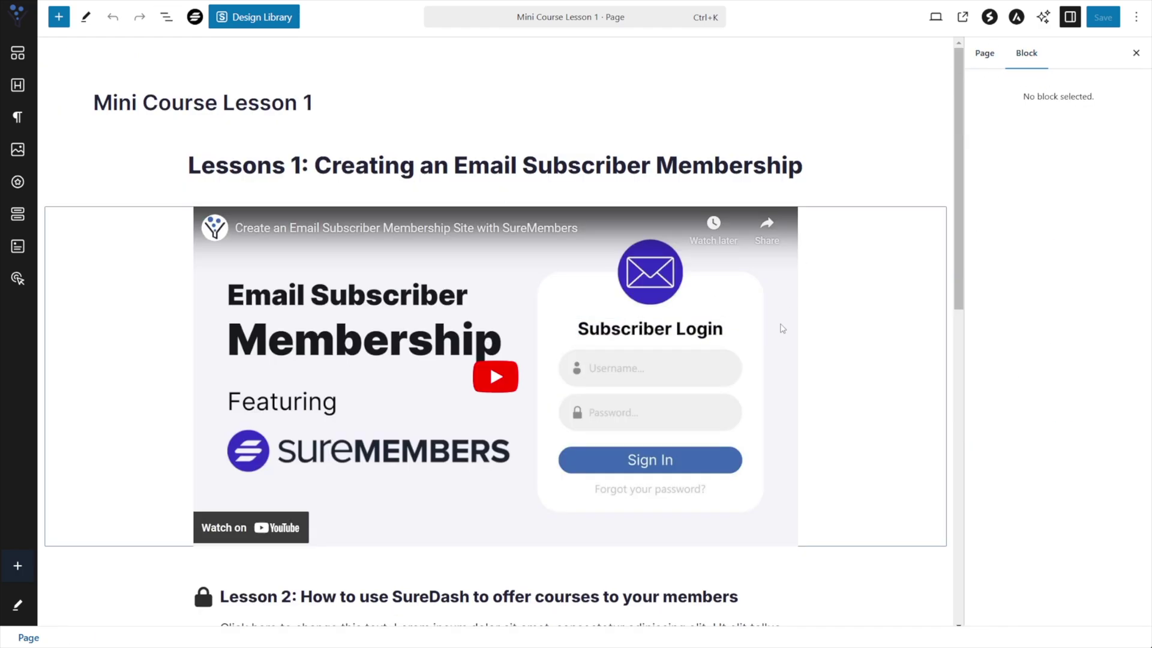
{"action": "scroll", "coordinate": [779, 327], "scroll_direction": "down", "scroll_amount": 3}
Set the locked lessons container's restriction to Is Not In the Mini Course access group.
{"action": "left_click", "coordinate": [98, 378]}
{"action": "scroll", "coordinate": [1091, 618], "scroll_direction": "down", "scroll_amount": 1}
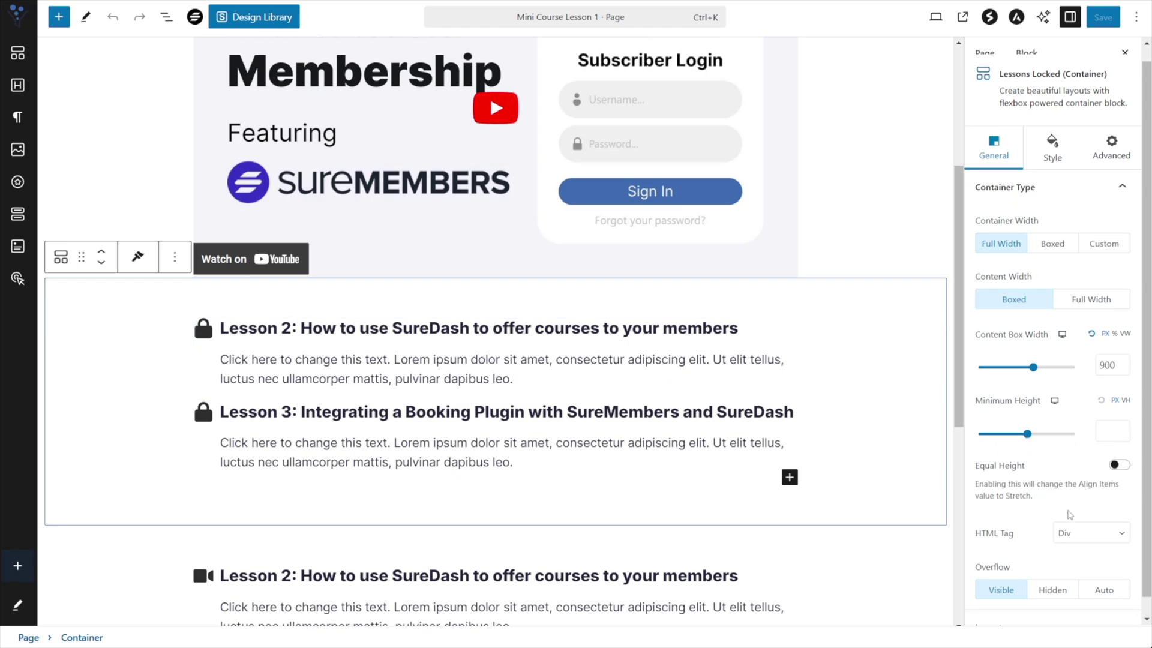
{"action": "left_click", "coordinate": [1110, 135]}
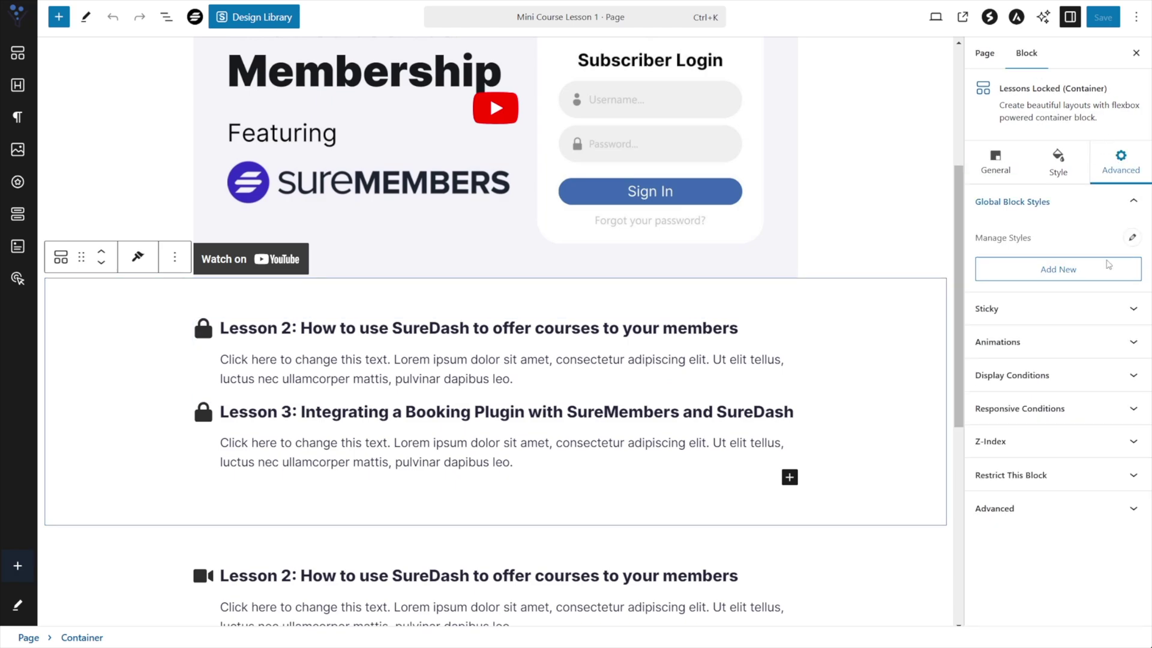
{"action": "left_click", "coordinate": [1074, 475]}
{"action": "left_click", "coordinate": [1039, 573]}
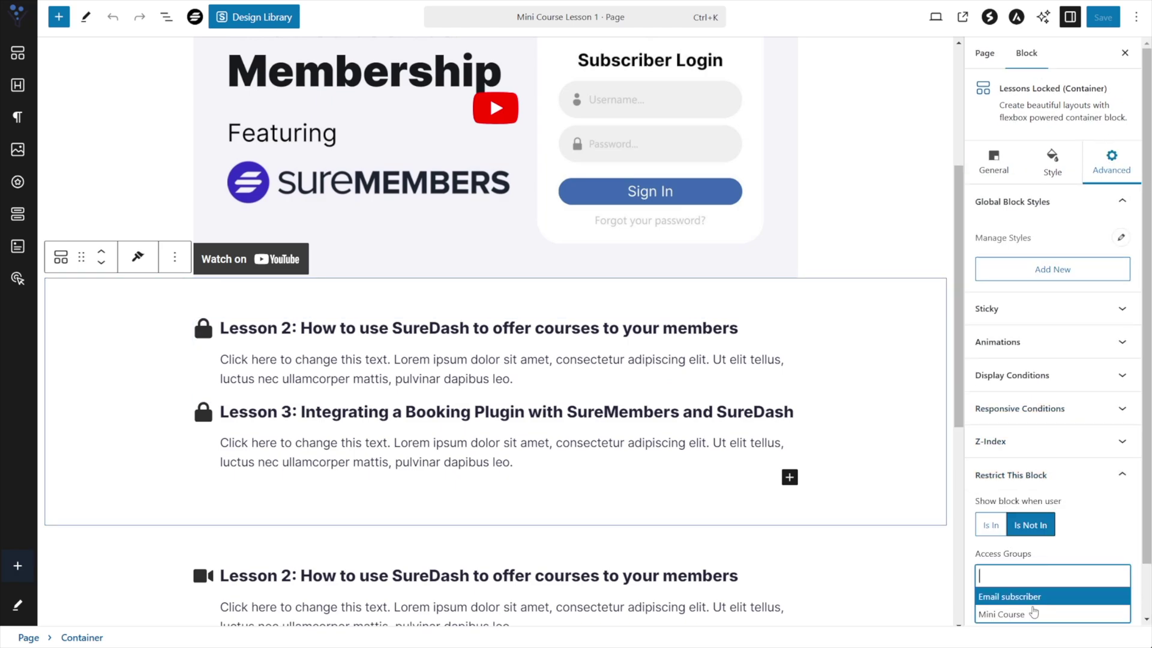
{"action": "left_click", "coordinate": [1012, 615]}
{"action": "scroll", "coordinate": [861, 499], "scroll_direction": "down", "scroll_amount": 3}
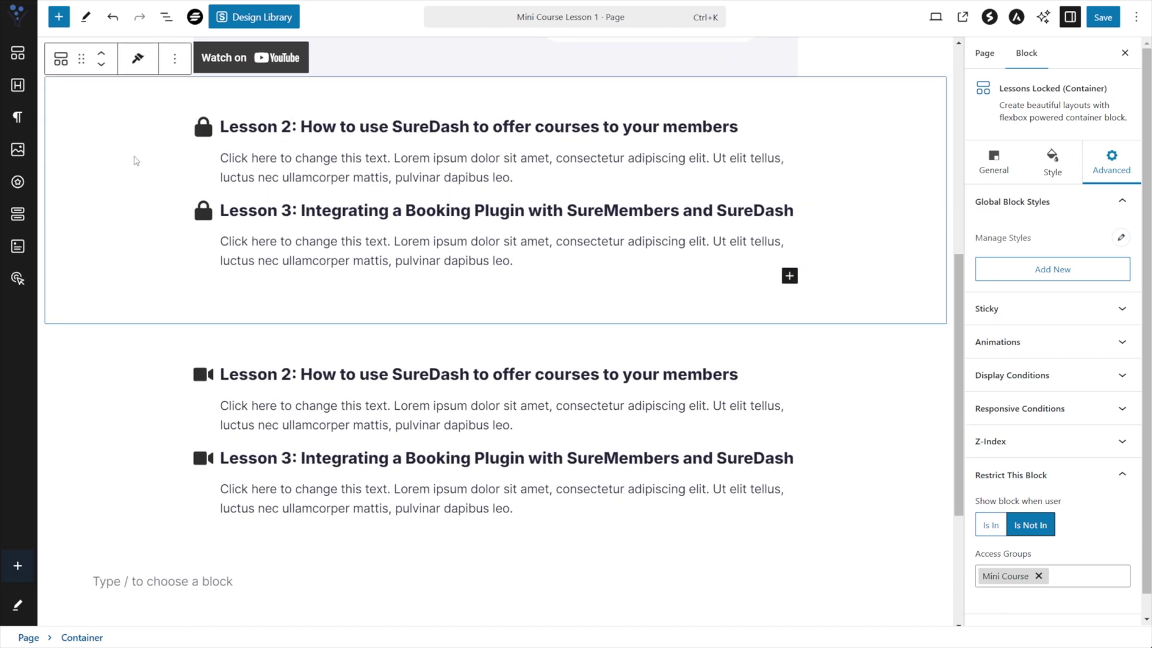
{"action": "left_click", "coordinate": [121, 386]}
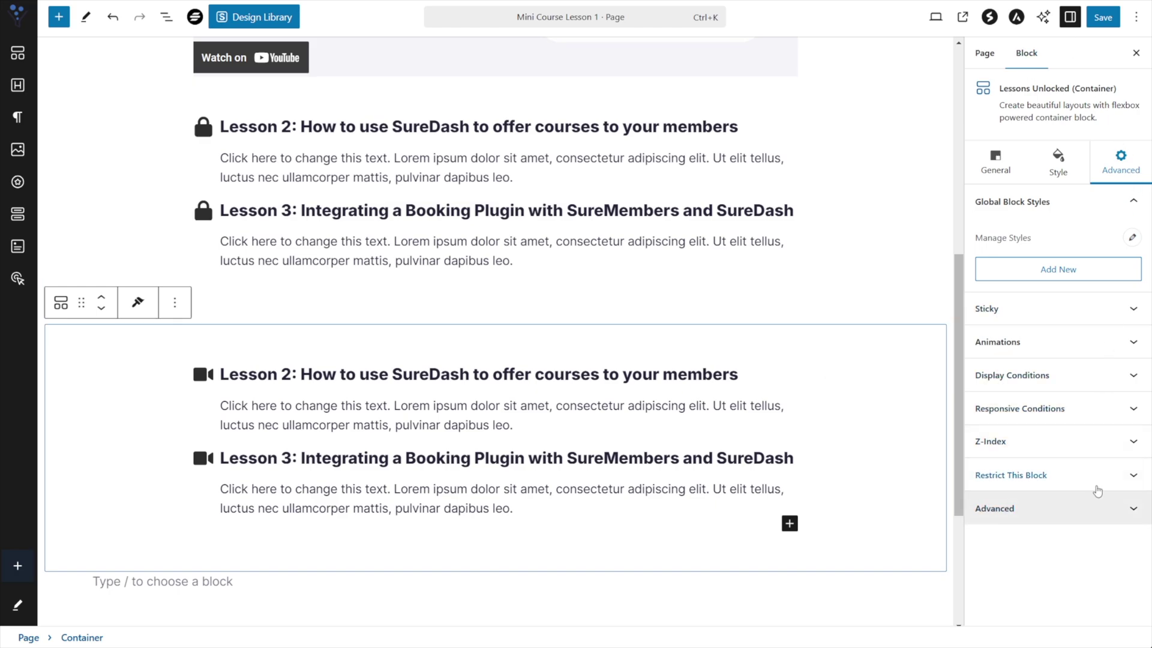
Restrict the Lessons Unlocked container with Is In, choosing the Mini Course access group.
{"action": "left_click", "coordinate": [1097, 480]}
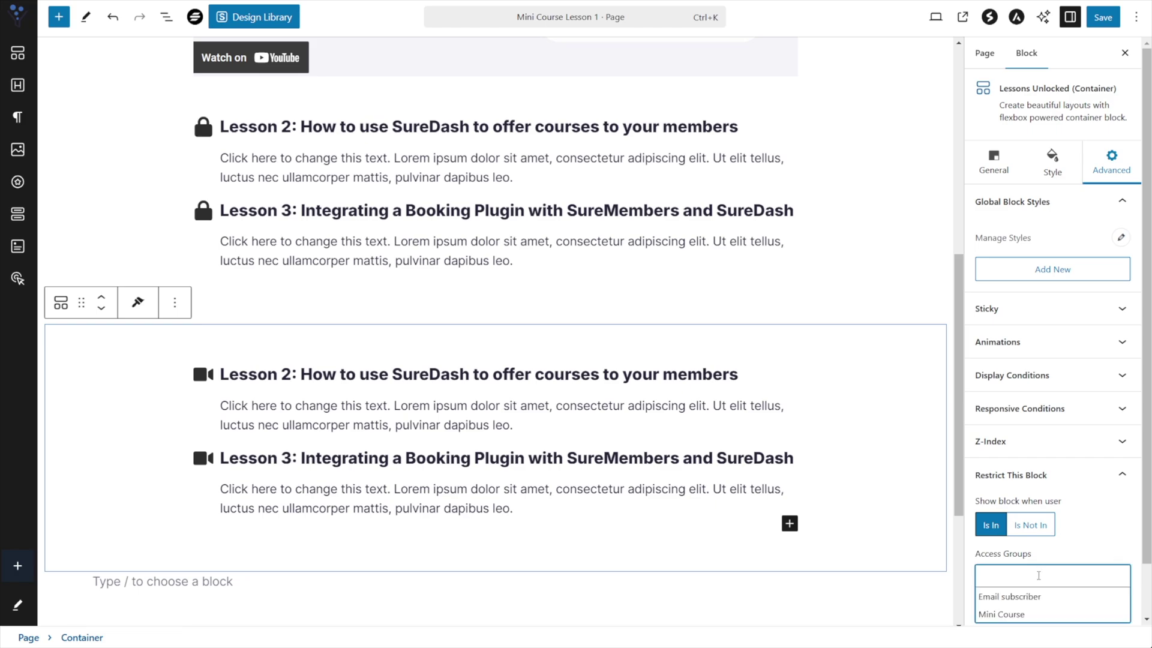
{"action": "left_click", "coordinate": [1024, 615]}
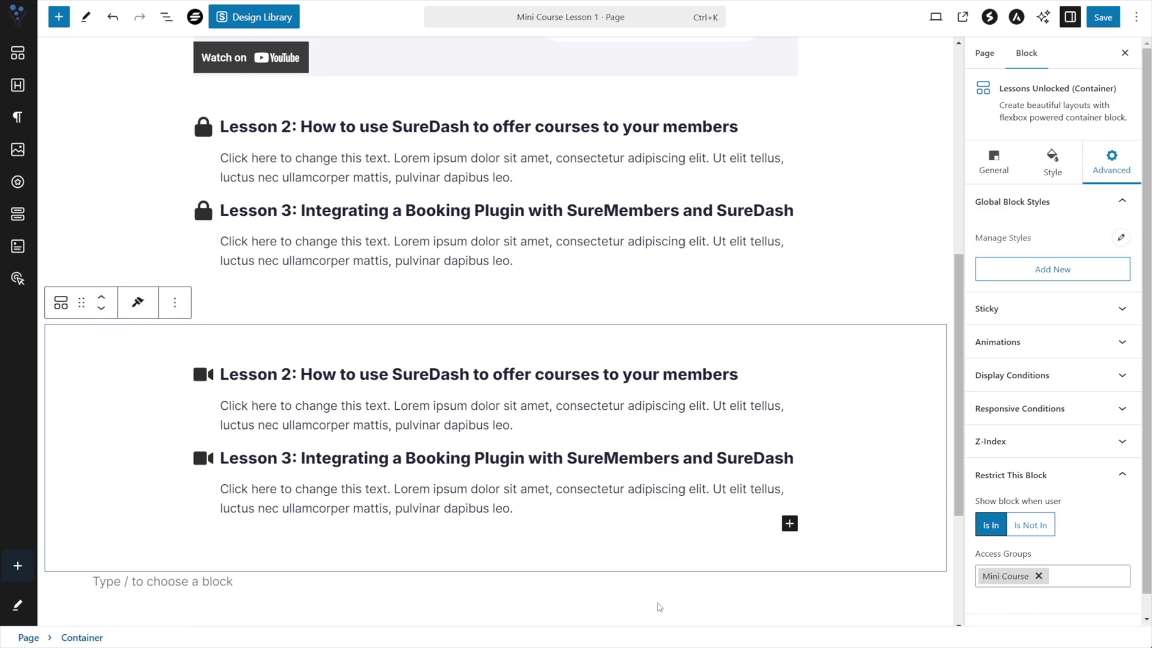
{"action": "left_click", "coordinate": [366, 295]}
Set the Lesson 2 info box's lock icon colour to #94A3B8.
{"action": "left_click", "coordinate": [221, 128]}
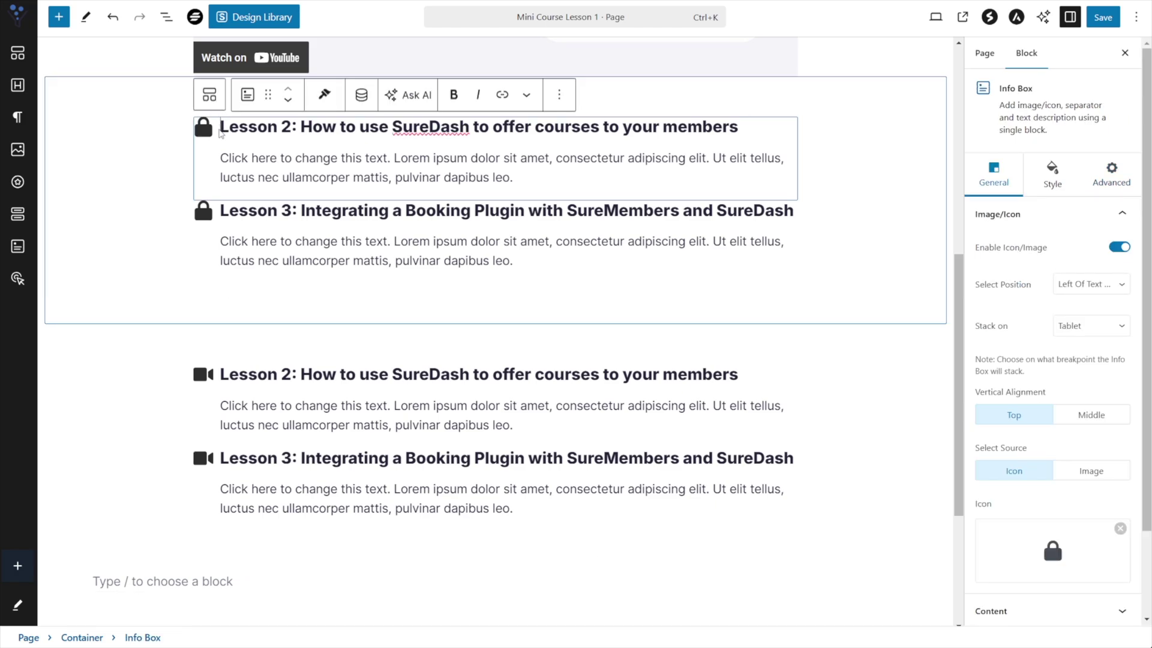
{"action": "left_click_drag", "start_coordinate": [223, 127], "coordinate": [754, 127]}
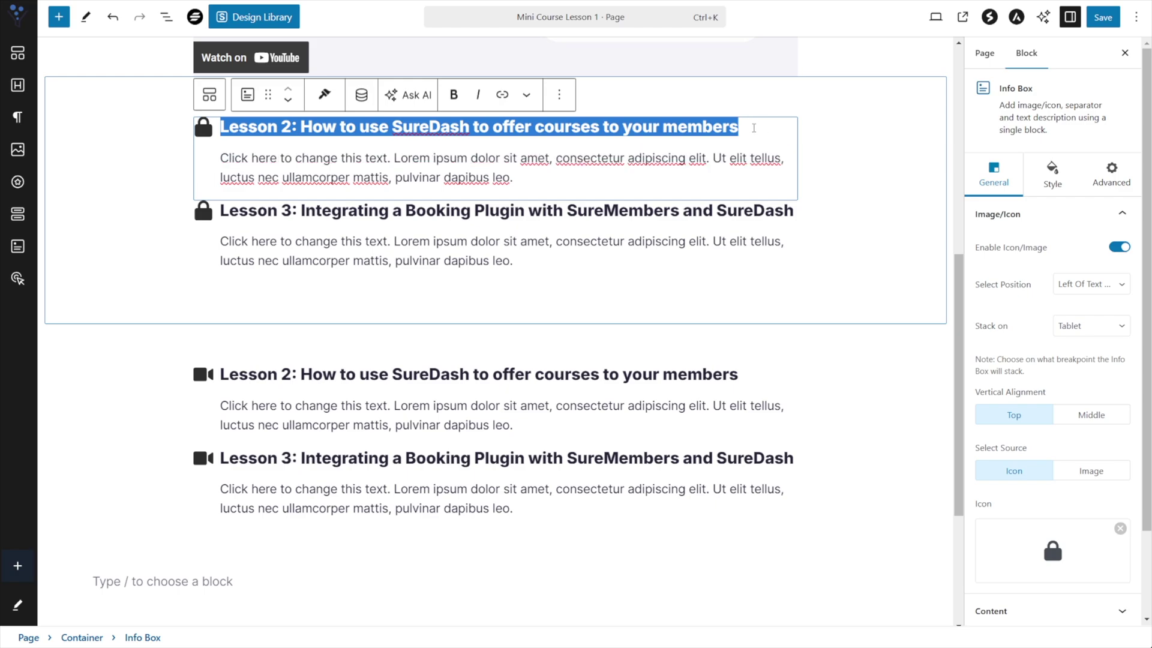
{"action": "left_click", "coordinate": [1049, 180]}
{"action": "left_click", "coordinate": [1121, 329]}
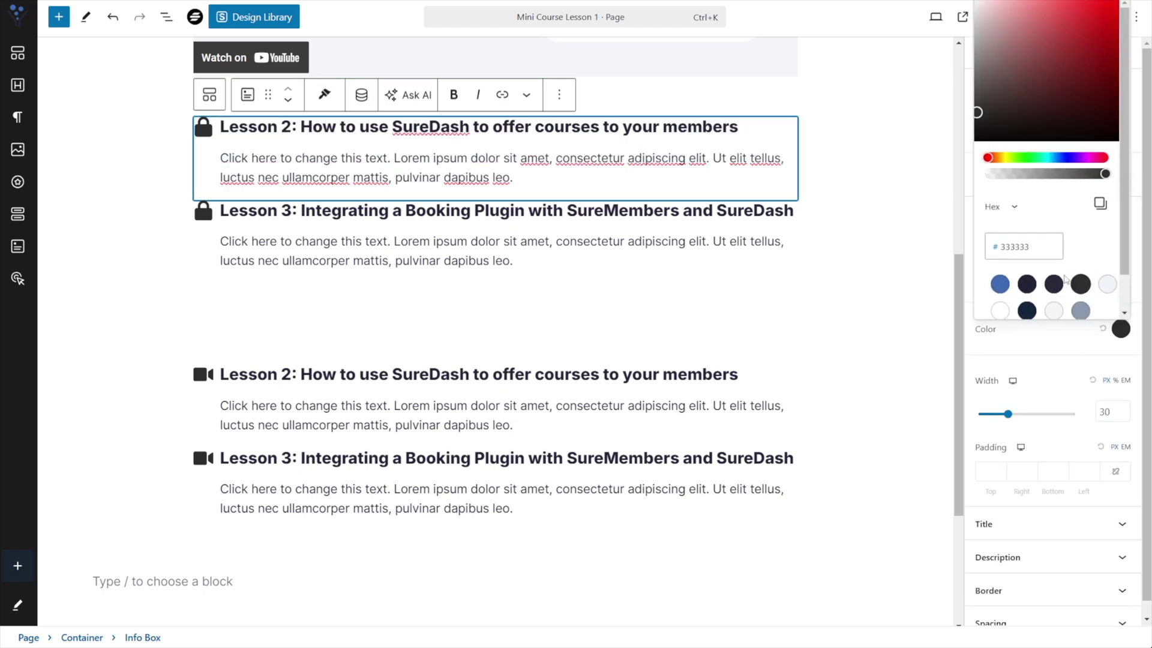
{"action": "left_click", "coordinate": [1080, 310]}
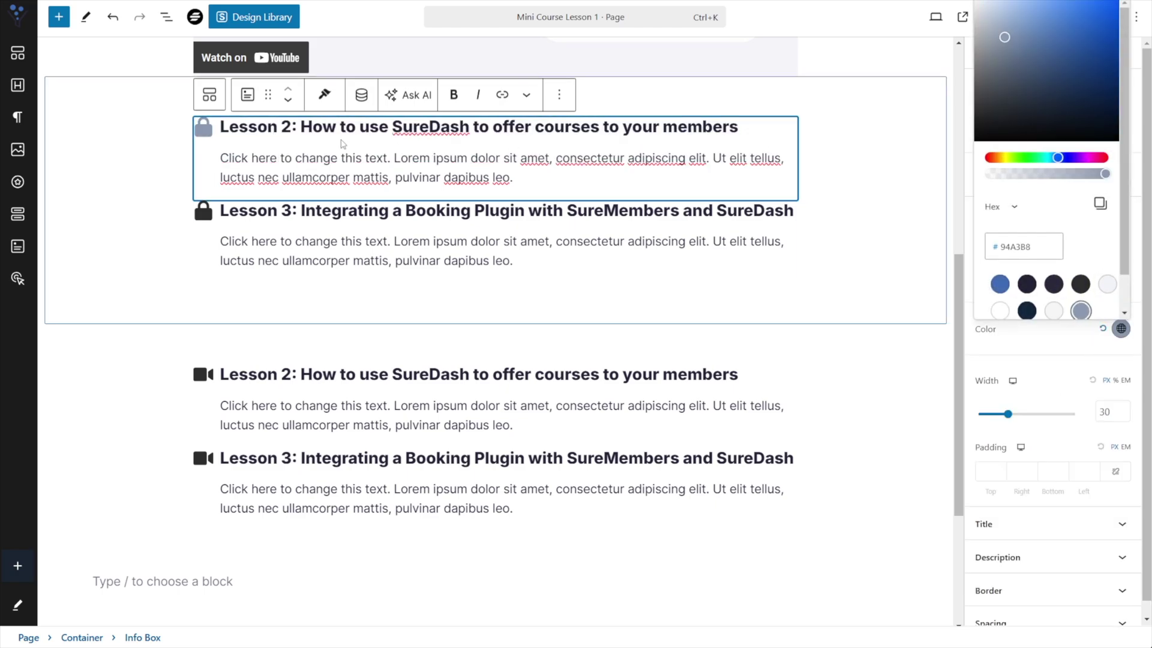
{"action": "key", "text": "Escape"}
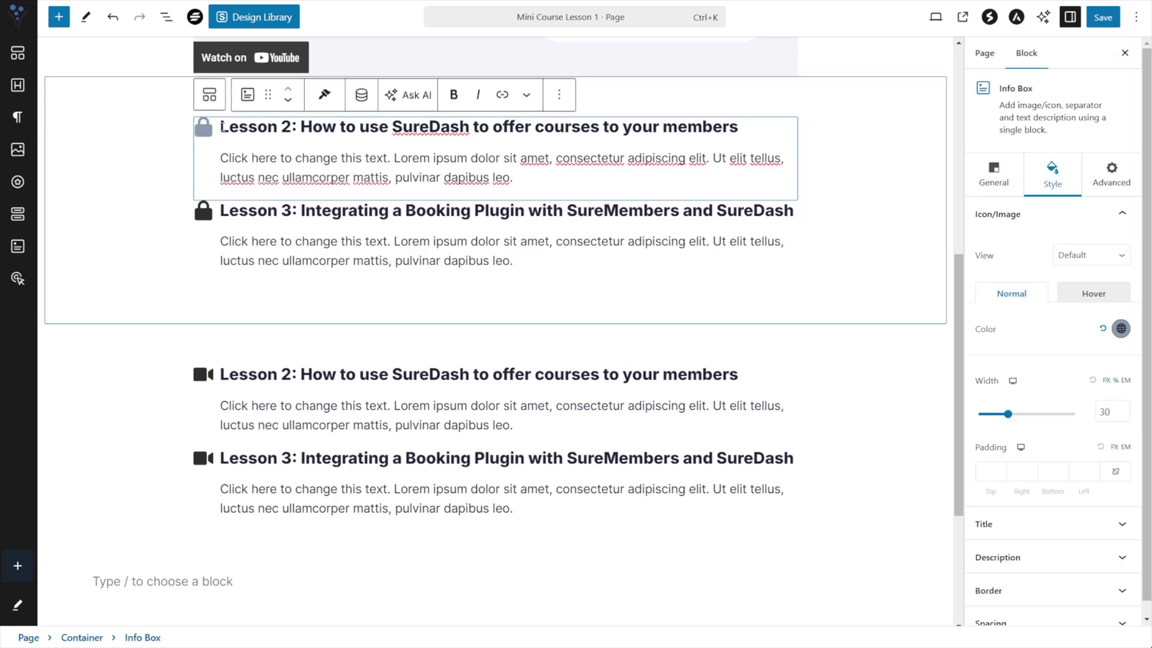
Set the Lesson 2 title and description colours to the #94A3B8 swatch.
{"action": "left_click", "coordinate": [1008, 524]}
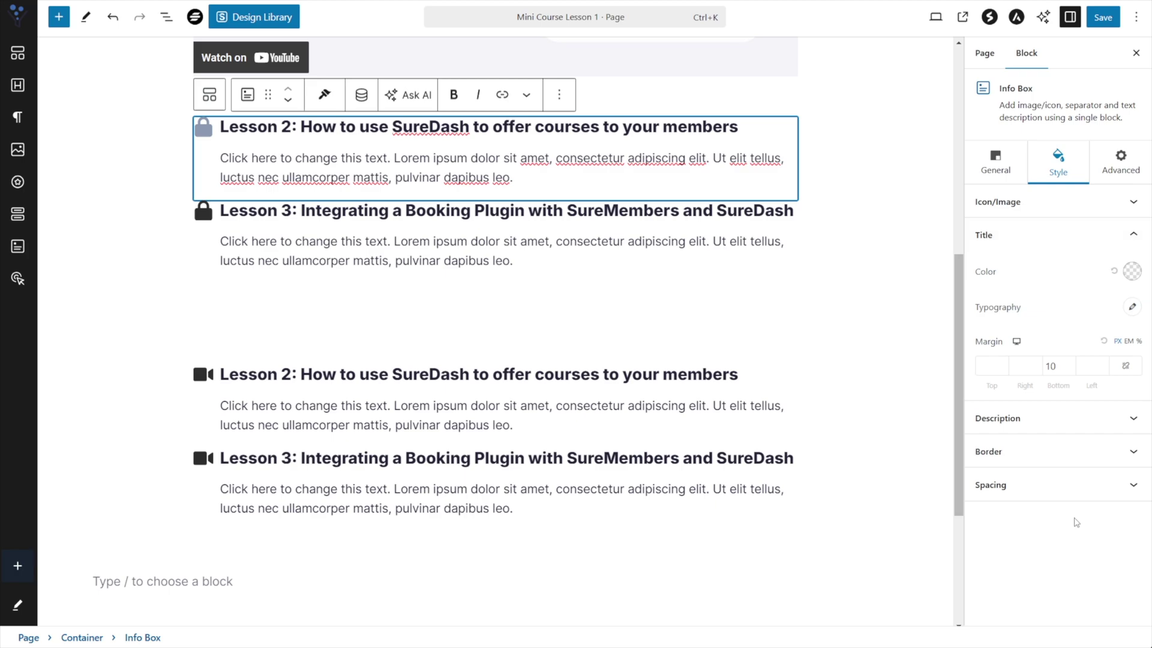
{"action": "left_click", "coordinate": [1131, 271]}
{"action": "left_click", "coordinate": [1102, 595]}
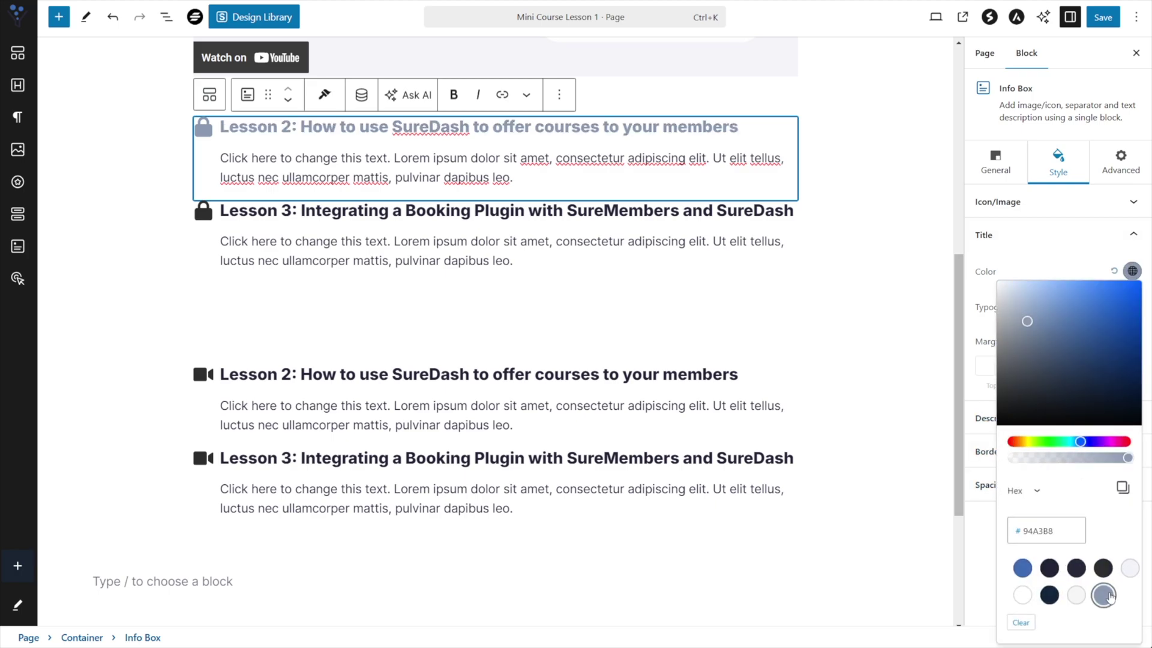
{"action": "left_click", "coordinate": [1146, 348]}
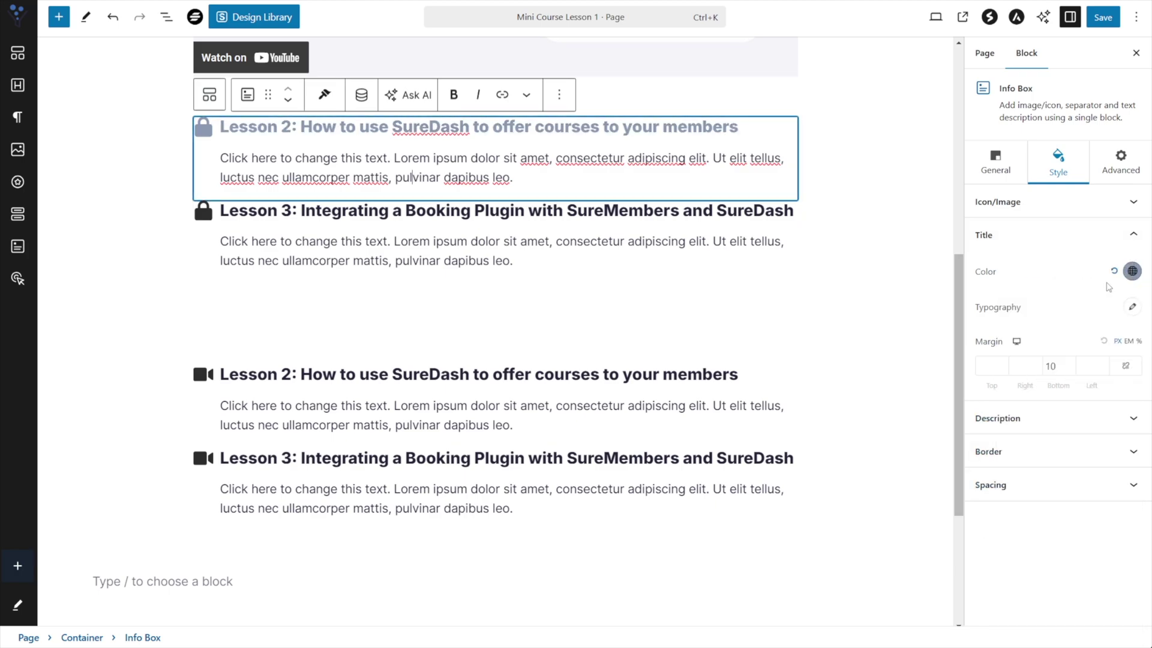
{"action": "left_click", "coordinate": [1107, 427]}
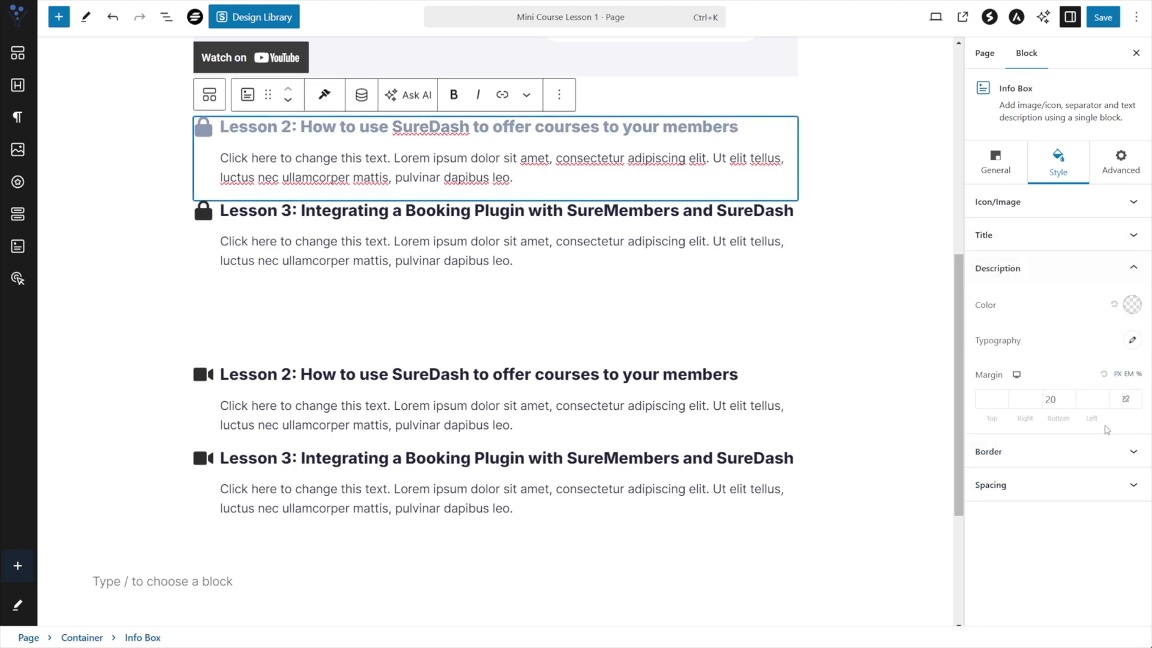
{"action": "left_click", "coordinate": [1131, 303]}
{"action": "left_click", "coordinate": [1092, 627]}
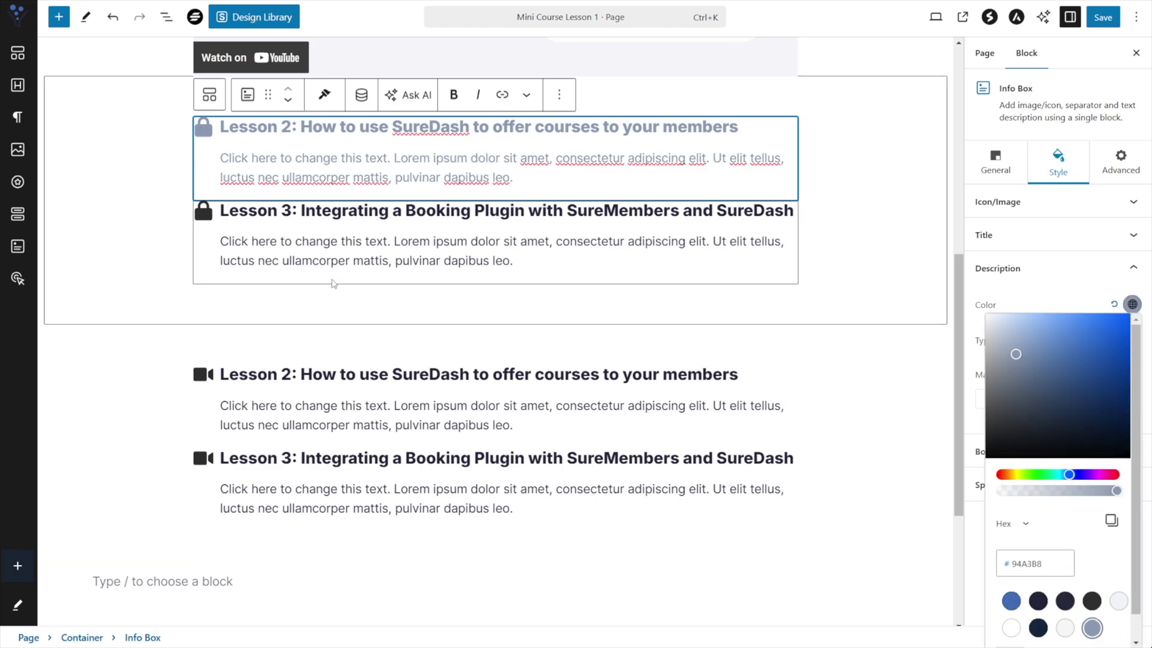
{"action": "left_click", "coordinate": [103, 134]}
{"action": "left_click", "coordinate": [233, 150]}
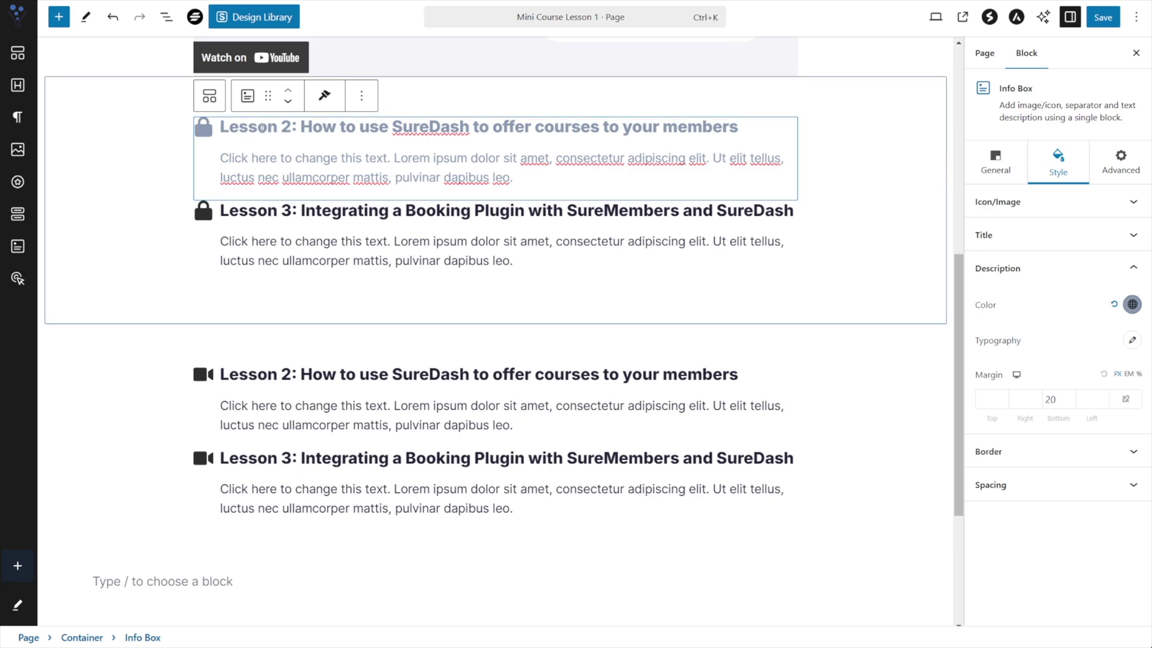
Copy the Lesson 2 info box's style and paste it onto the Lesson 3 info box.
{"action": "left_click", "coordinate": [324, 99]}
{"action": "left_click", "coordinate": [328, 132]}
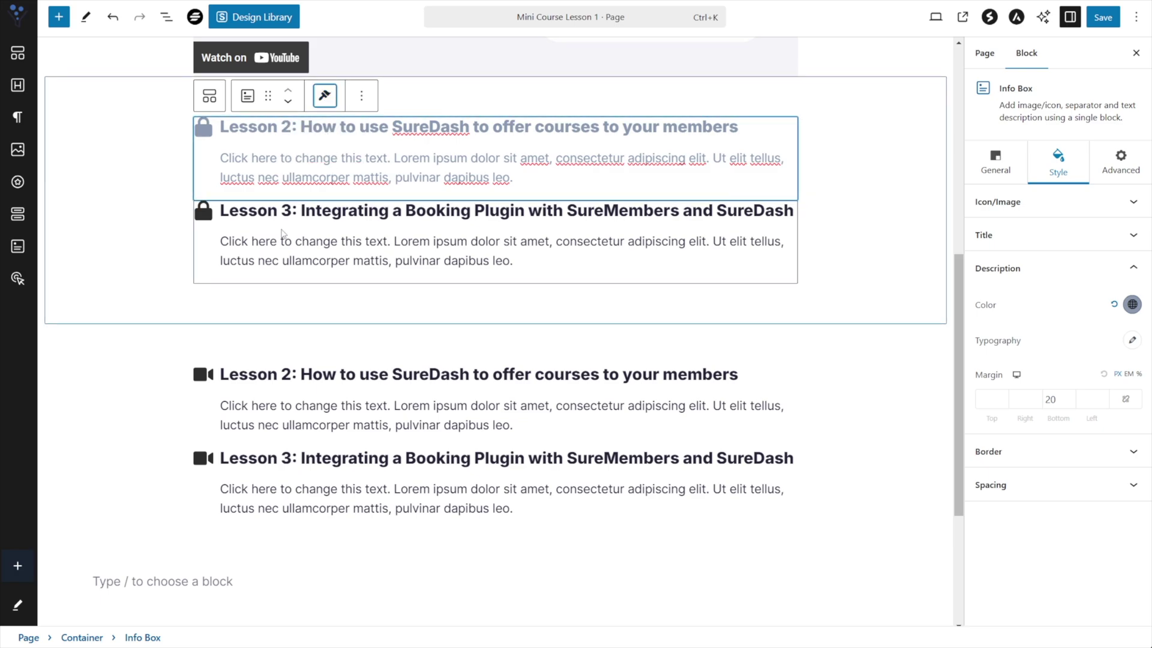
{"action": "left_click", "coordinate": [210, 243]}
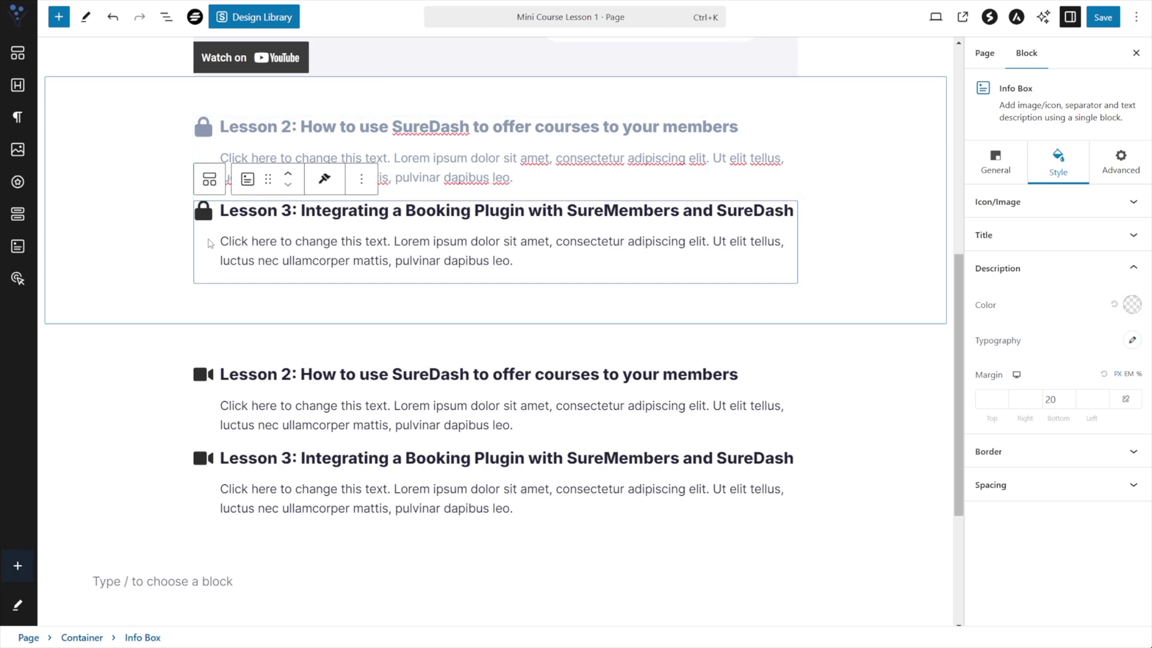
{"action": "left_click", "coordinate": [324, 178]}
{"action": "left_click", "coordinate": [330, 234]}
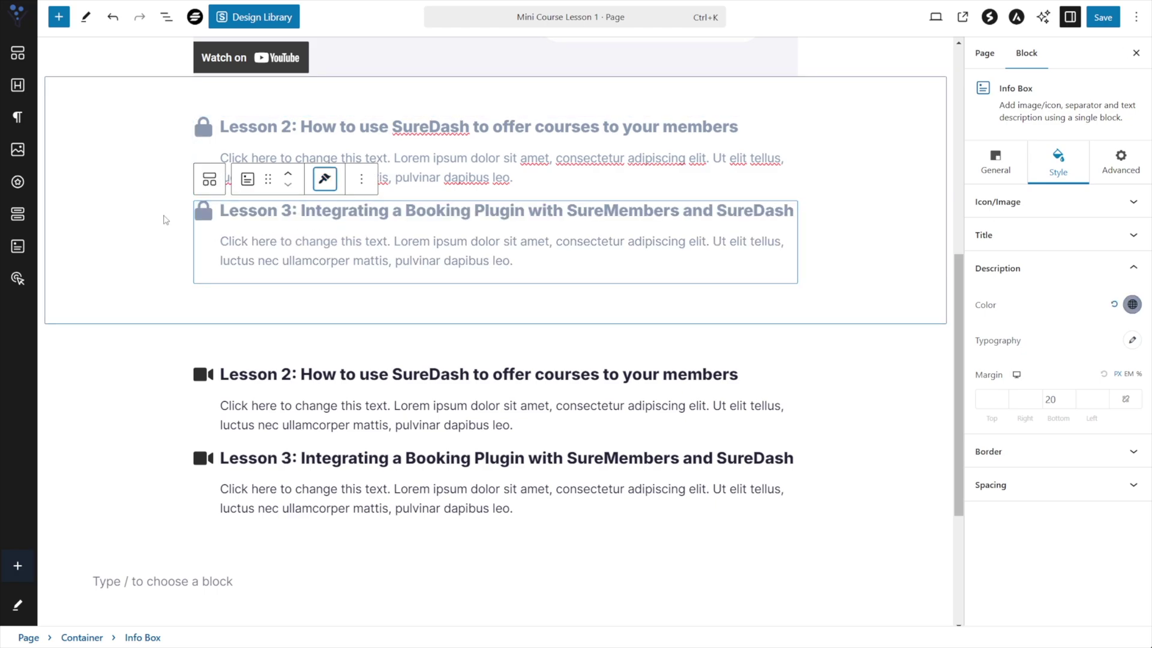
{"action": "left_click", "coordinate": [173, 162]}
{"action": "scroll", "coordinate": [198, 206], "scroll_direction": "up", "scroll_amount": 4}
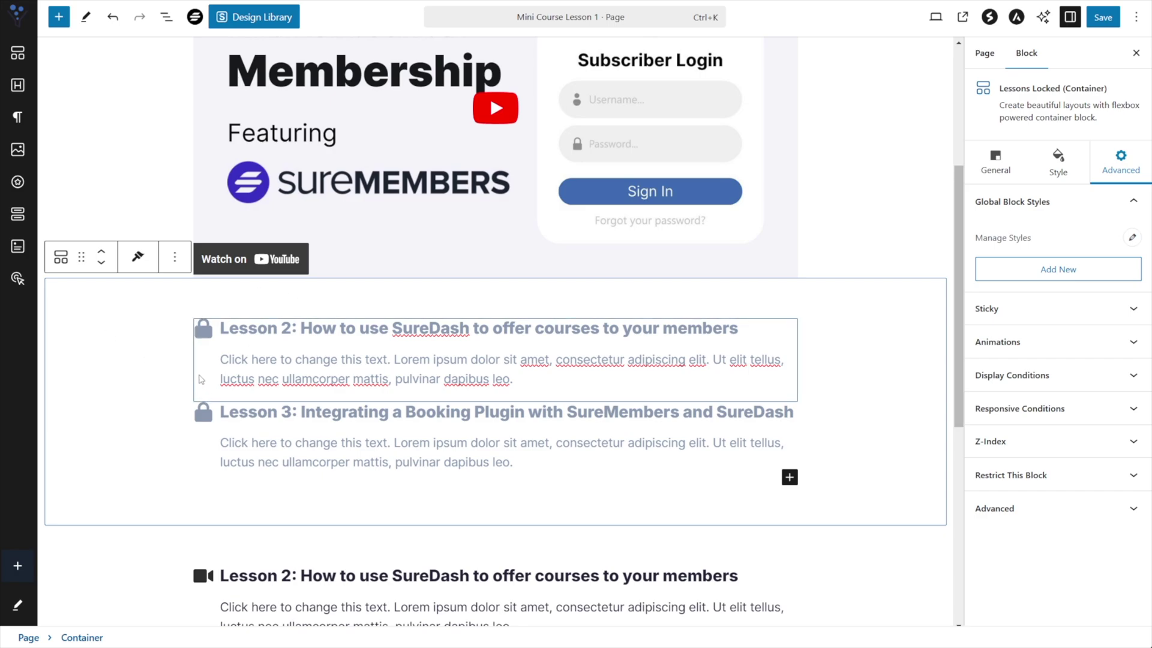
{"action": "left_click", "coordinate": [202, 366]}
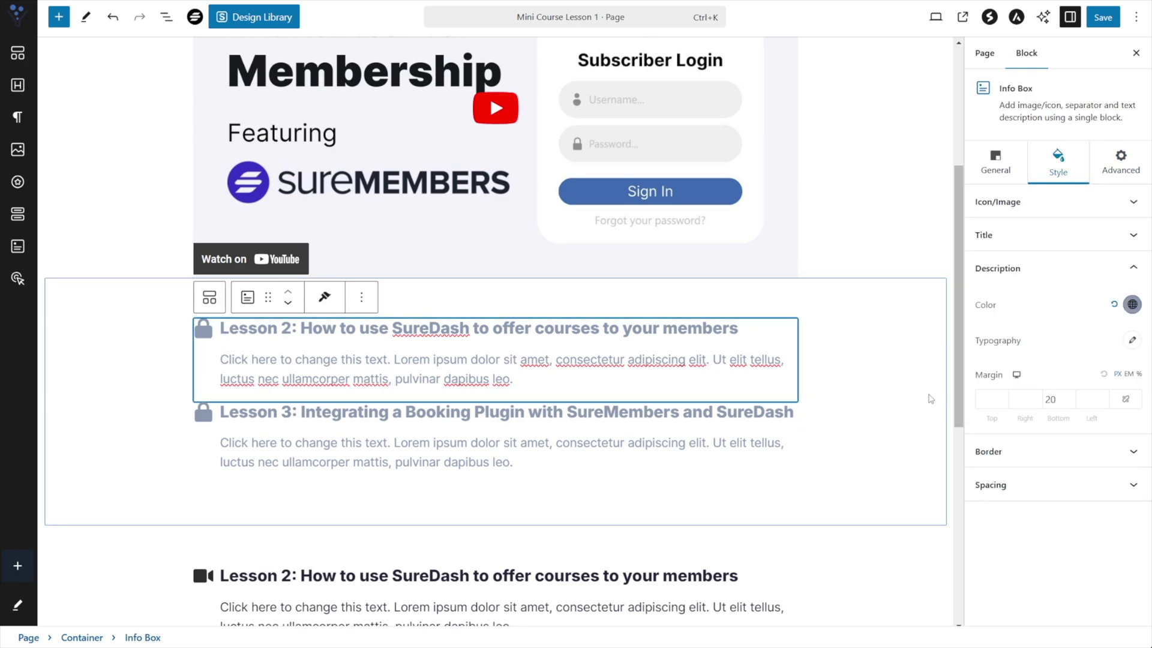
{"action": "left_click", "coordinate": [1008, 168]}
{"action": "scroll", "coordinate": [1056, 420], "scroll_direction": "down", "scroll_amount": 2}
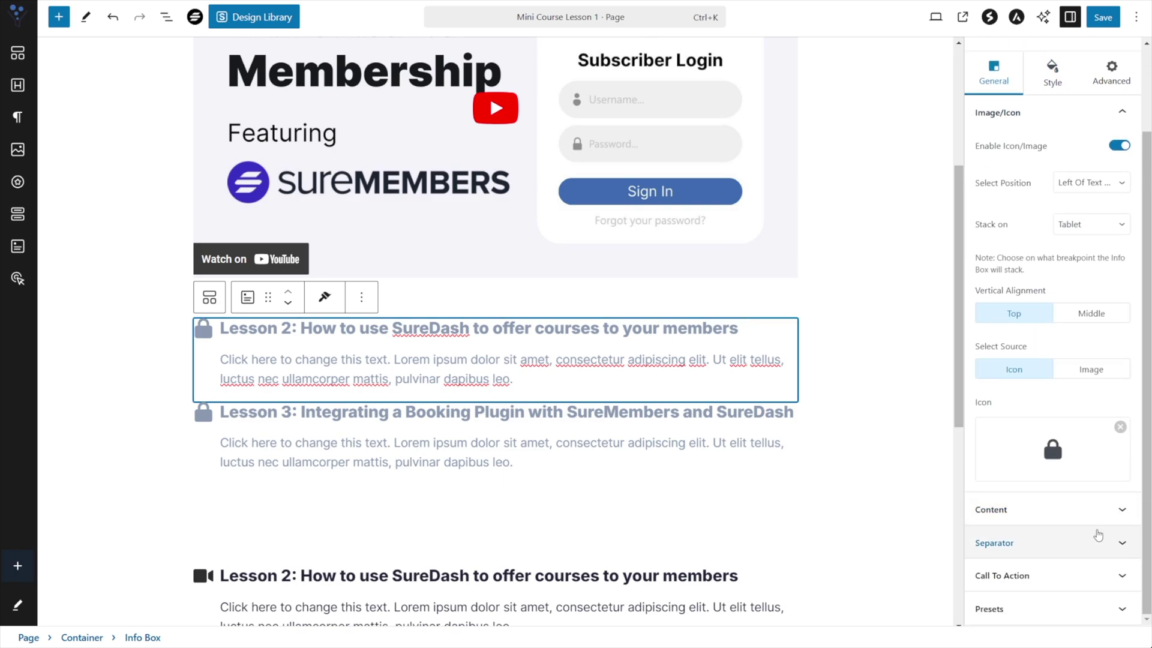
{"action": "left_click", "coordinate": [1103, 509]}
{"action": "left_click", "coordinate": [996, 234]}
{"action": "left_click", "coordinate": [1036, 308]}
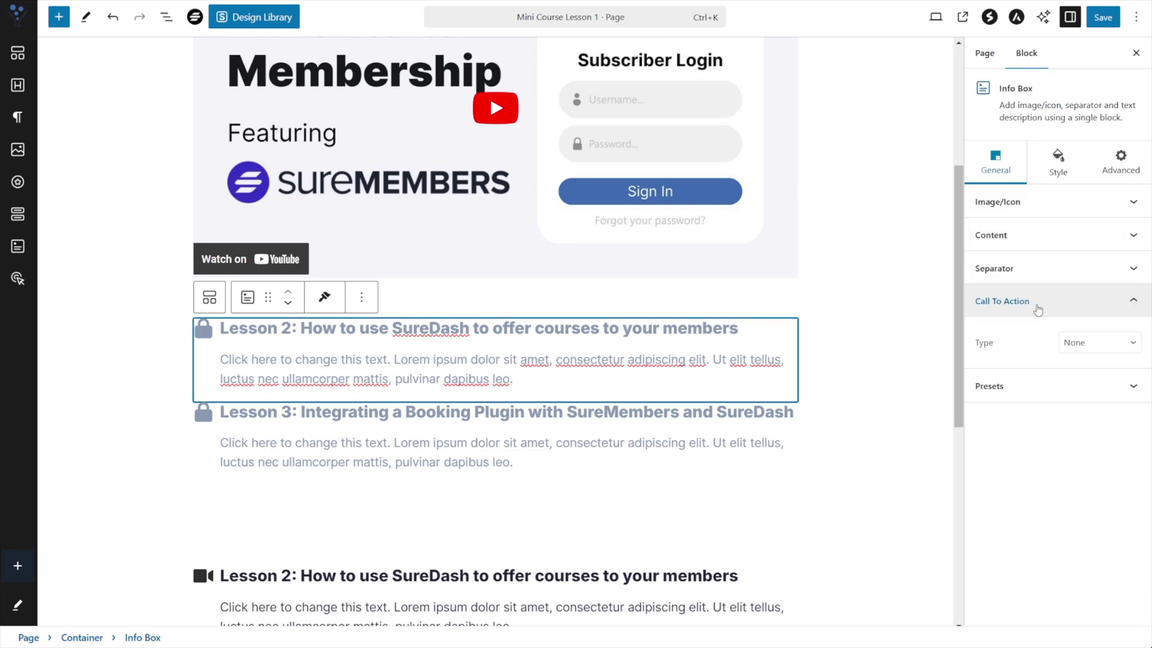
{"action": "left_click", "coordinate": [1089, 343]}
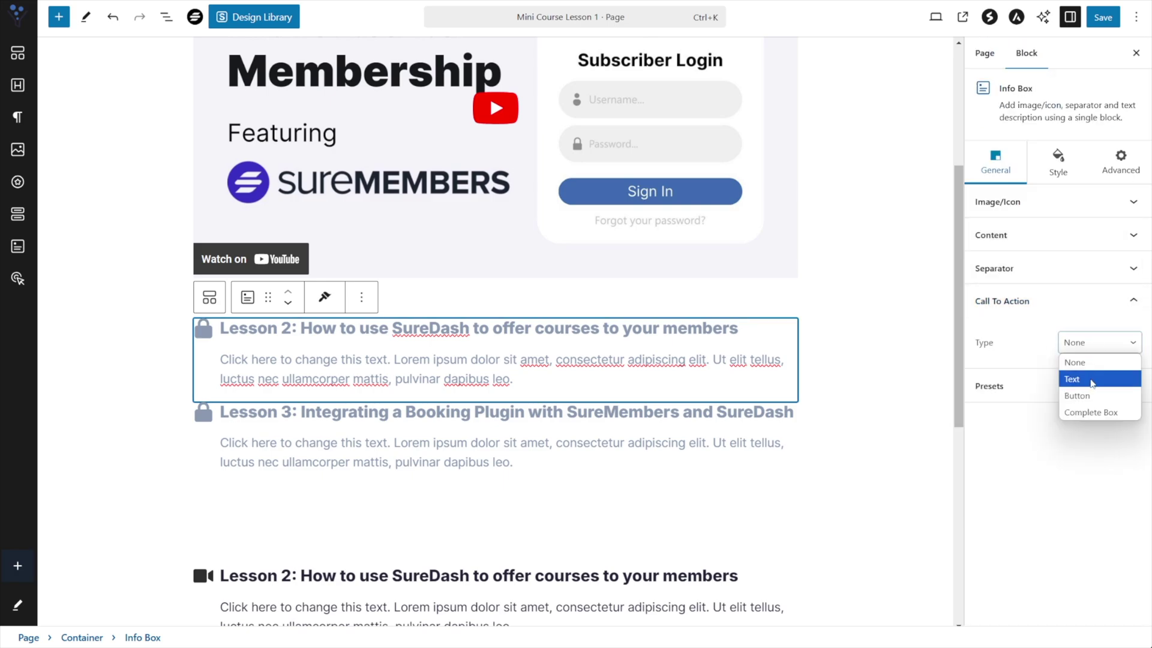
{"action": "left_click", "coordinate": [1092, 413]}
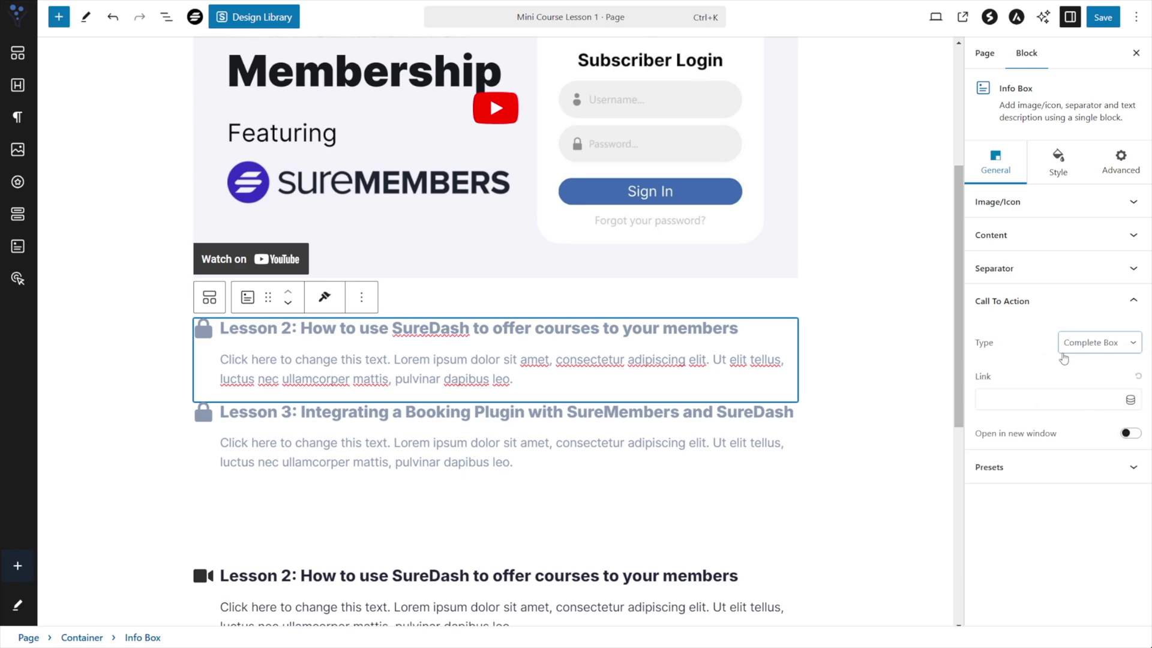
{"action": "left_click", "coordinate": [1009, 397]}
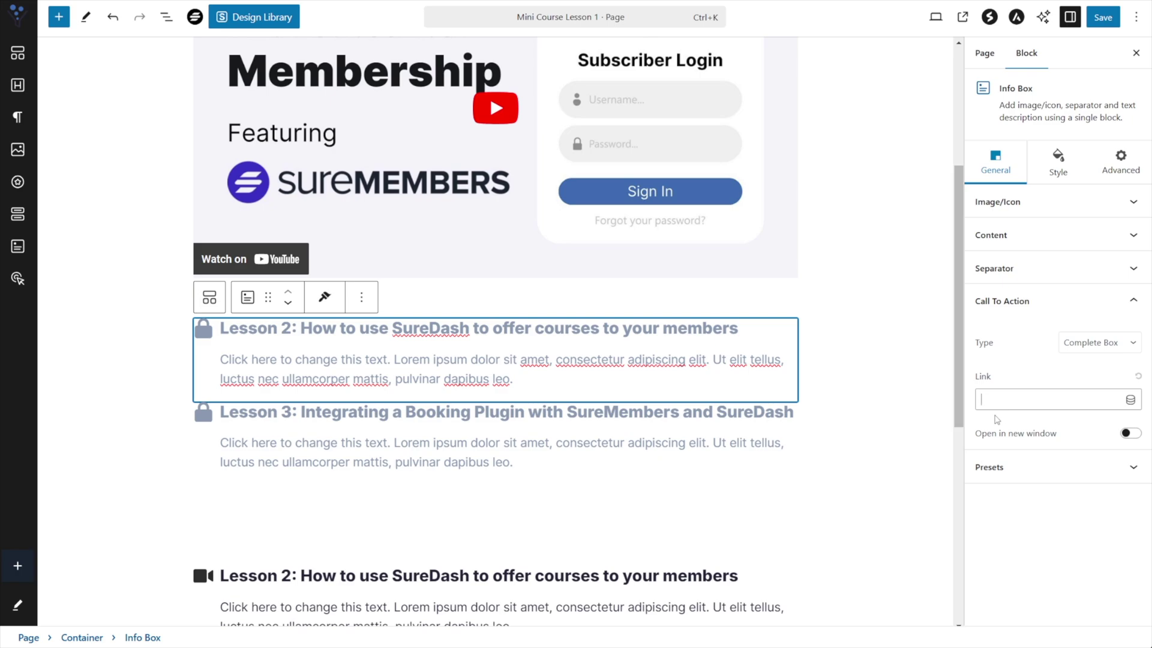
{"action": "left_click", "coordinate": [116, 406]}
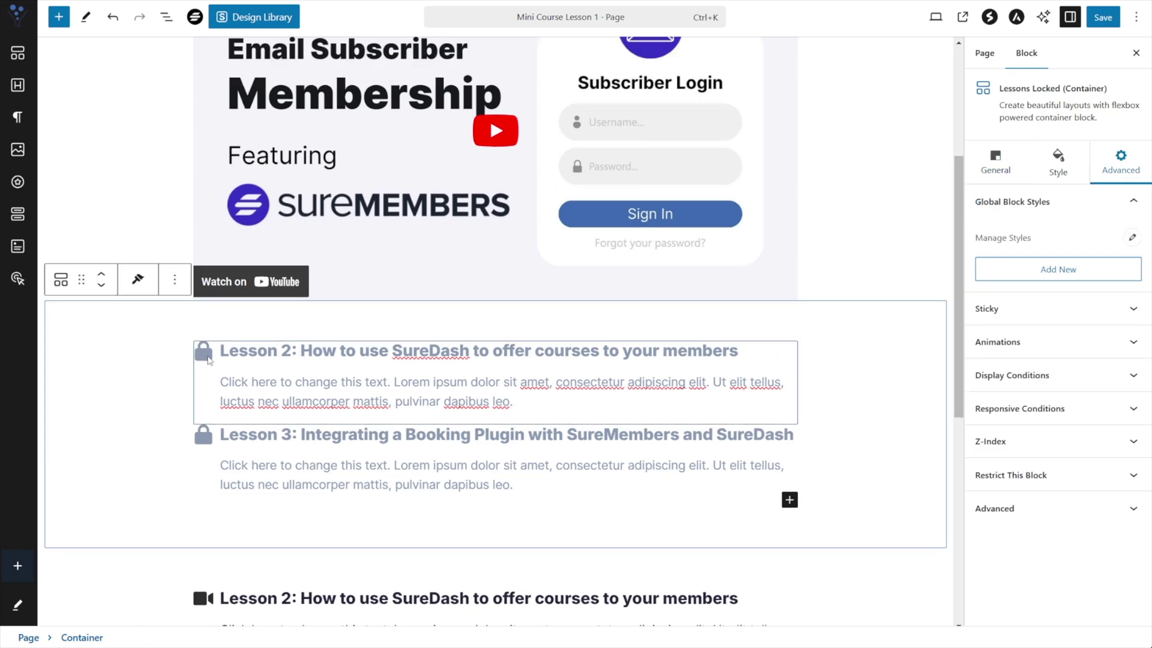
{"action": "scroll", "coordinate": [249, 336], "scroll_direction": "down", "scroll_amount": 3}
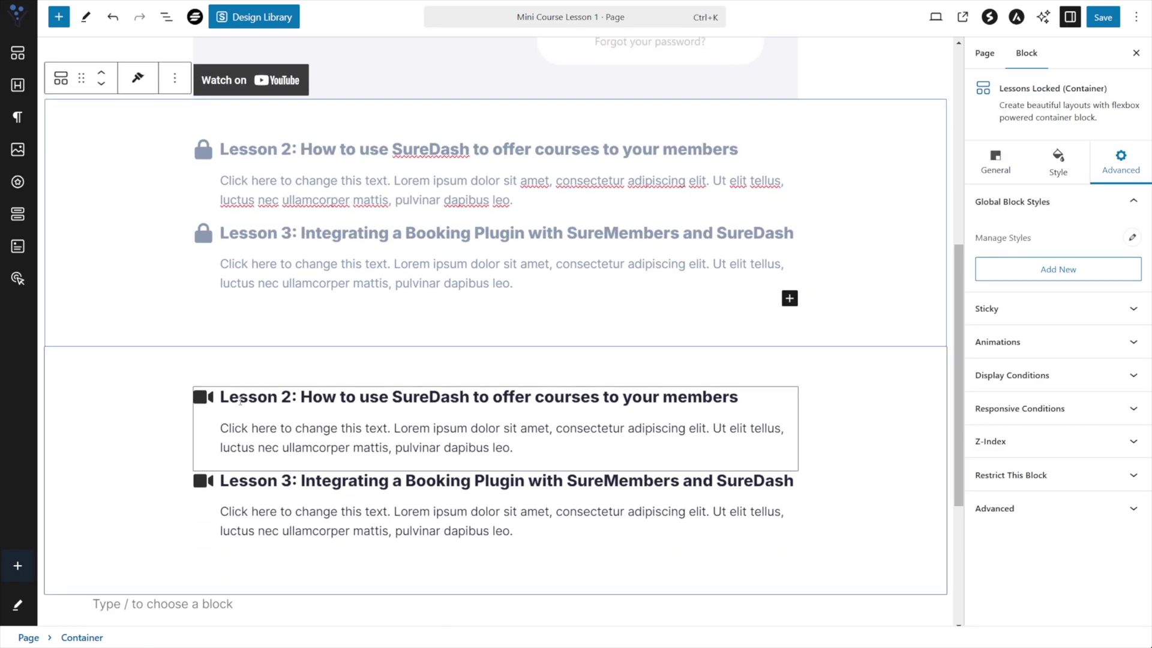
{"action": "left_click", "coordinate": [190, 382]}
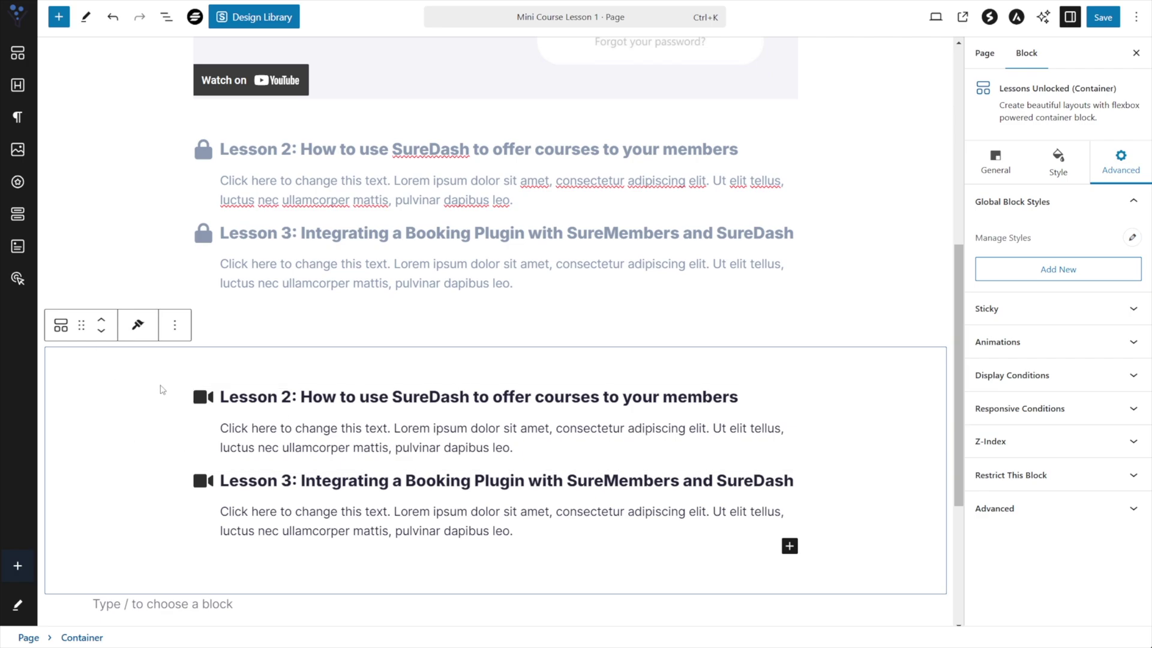
{"action": "scroll", "coordinate": [162, 391], "scroll_direction": "up", "scroll_amount": 3}
{"action": "left_click", "coordinate": [162, 391]}
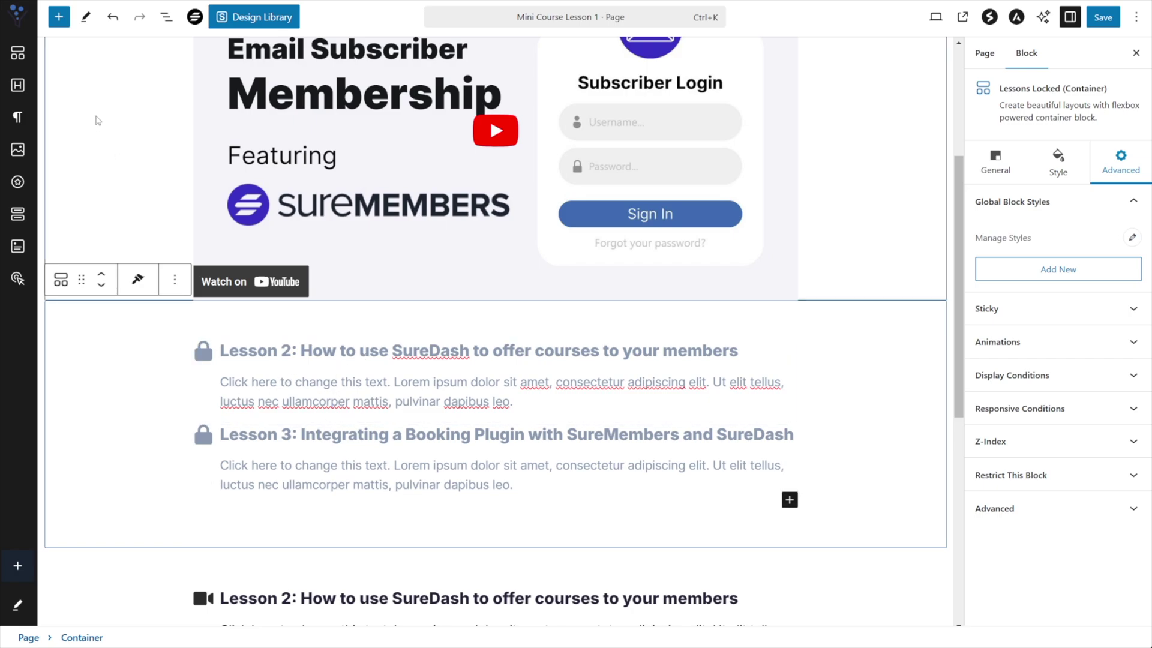
Add a Buttons block to Lessons Locked labelled 'Unlock the rest of the Mini Course'.
{"action": "left_click", "coordinate": [58, 17]}
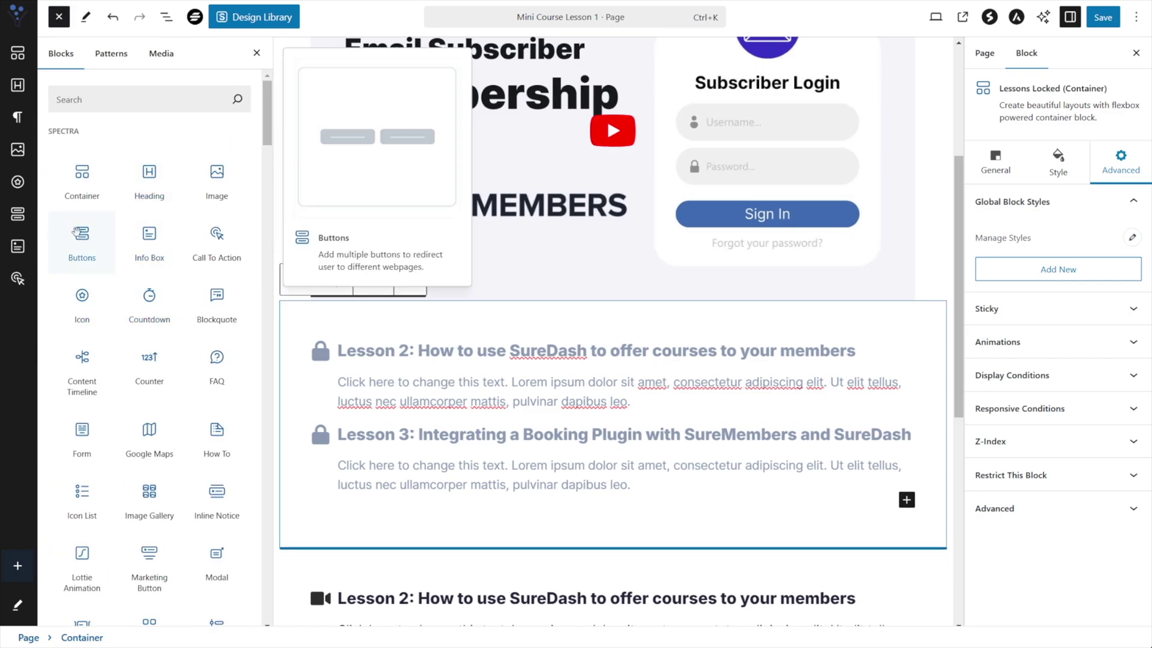
{"action": "left_click_drag", "start_coordinate": [78, 233], "coordinate": [595, 534]}
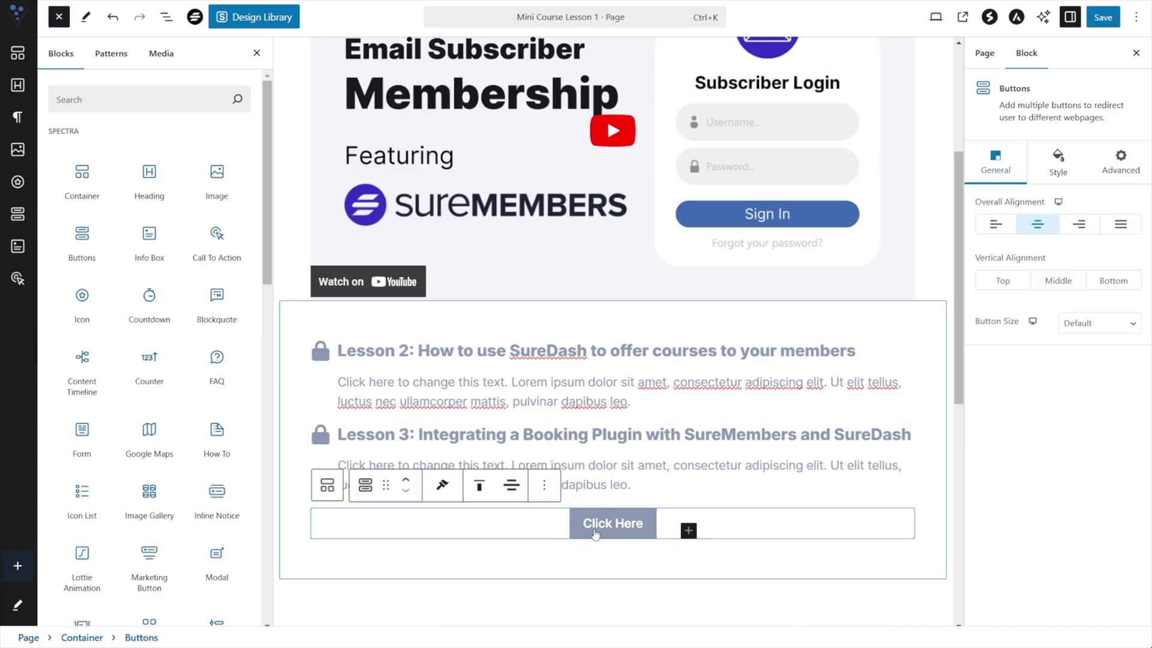
{"action": "scroll", "coordinate": [595, 534], "scroll_direction": "down", "scroll_amount": 3}
{"action": "triple_click", "coordinate": [611, 336]}
{"action": "type", "text": "Un"}
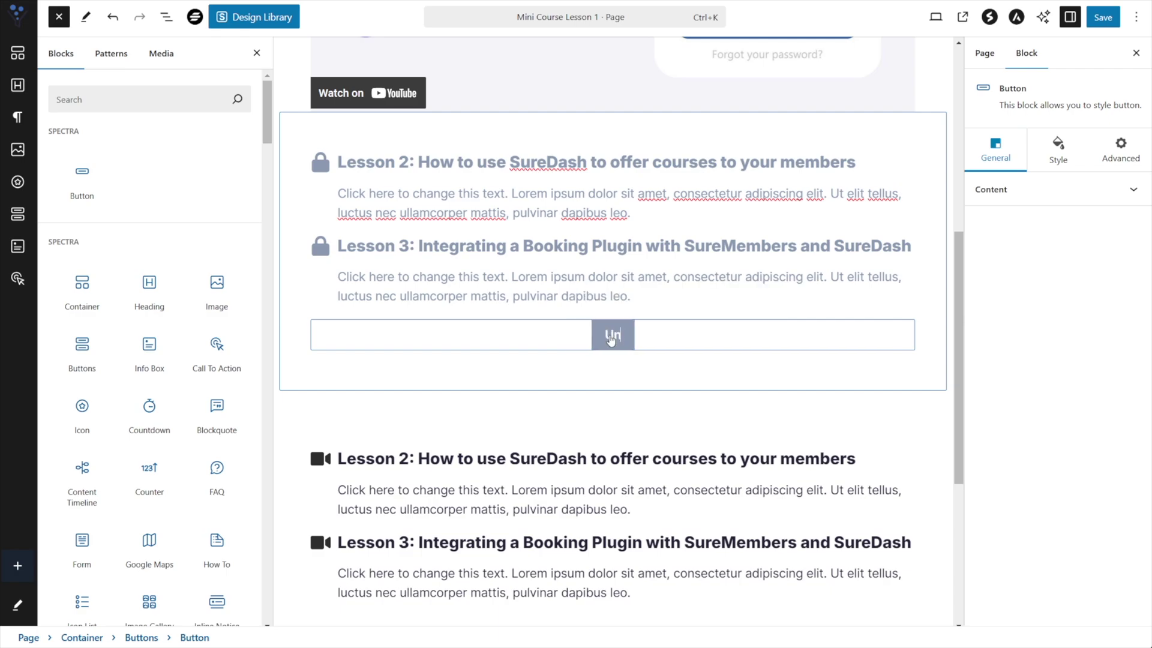
{"action": "type", "text": "lock the rest of the"}
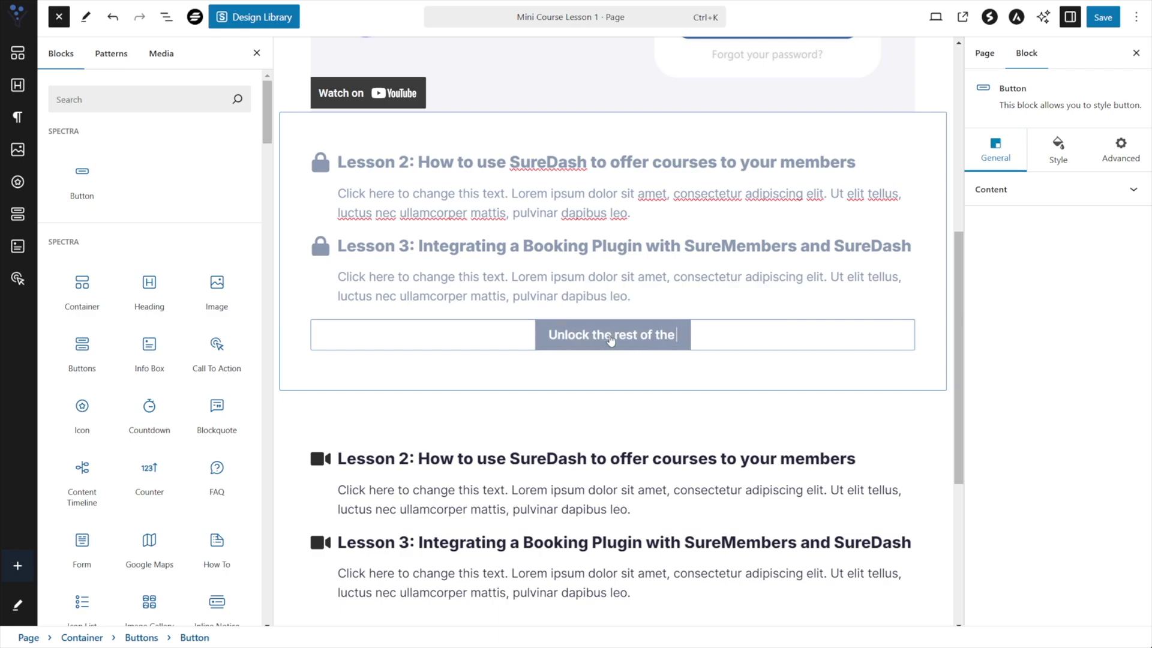
{"action": "type", "text": " Mini Course"}
Move the button above the locked lesson boxes and give it a 40 bottom margin.
{"action": "key", "text": "shift+alt+o"}
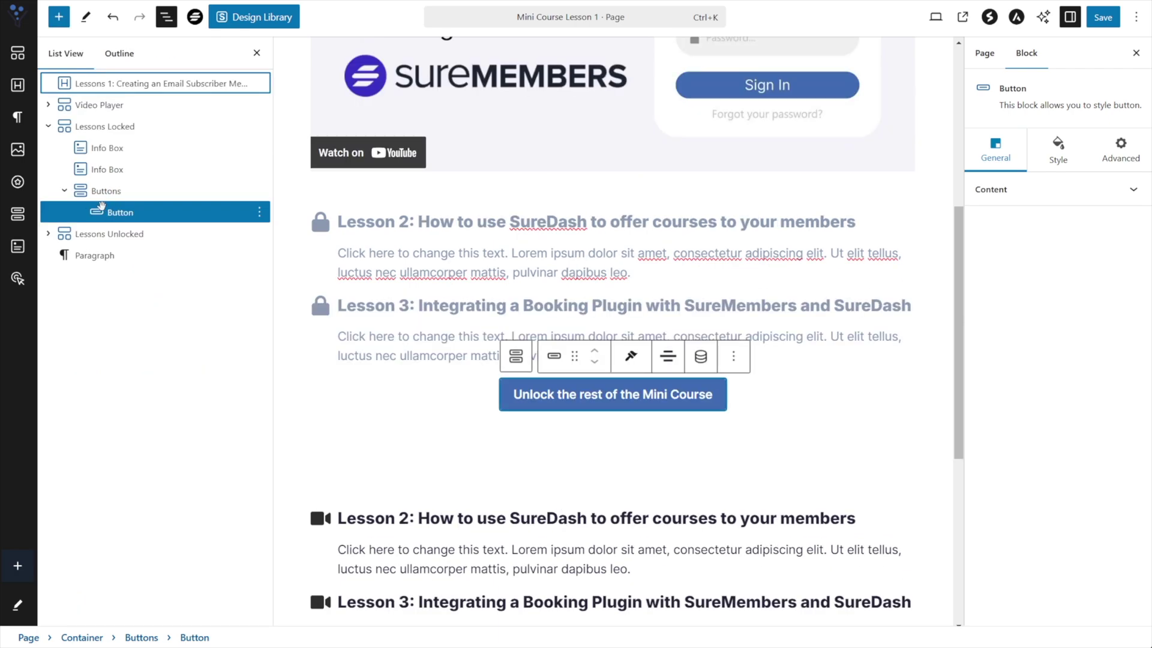
{"action": "left_click", "coordinate": [105, 191]}
{"action": "left_click_drag", "start_coordinate": [106, 191], "coordinate": [126, 150]}
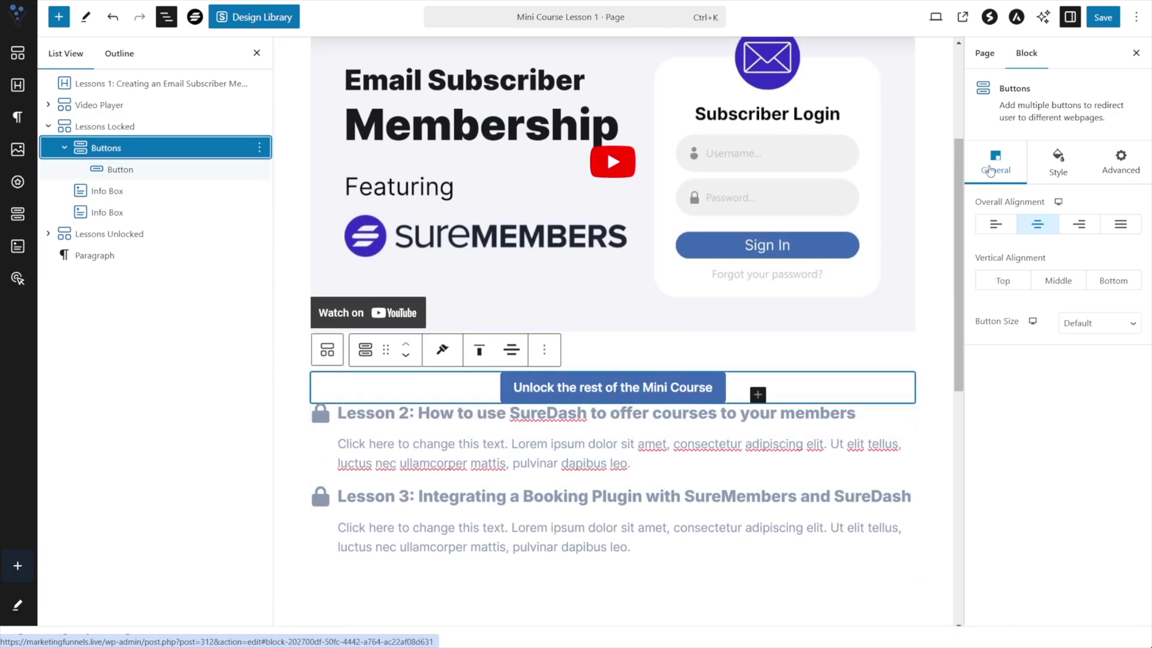
{"action": "left_click", "coordinate": [1057, 163]}
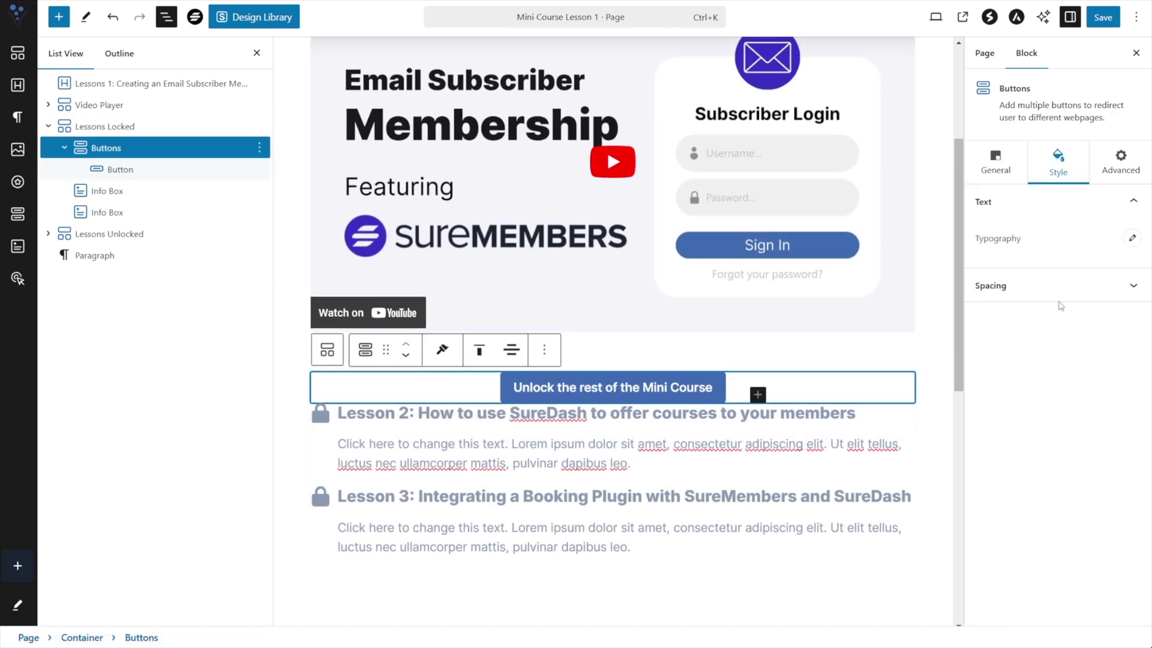
{"action": "left_click", "coordinate": [1060, 288]}
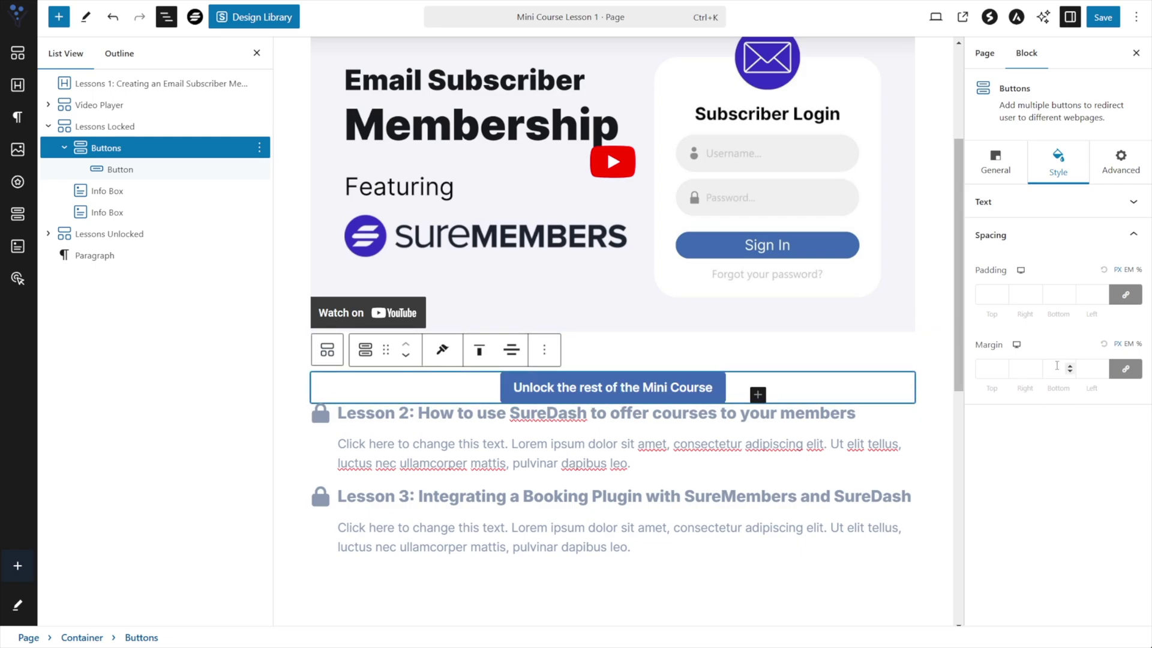
{"action": "left_click", "coordinate": [1079, 368]}
{"action": "type", "text": "40"}
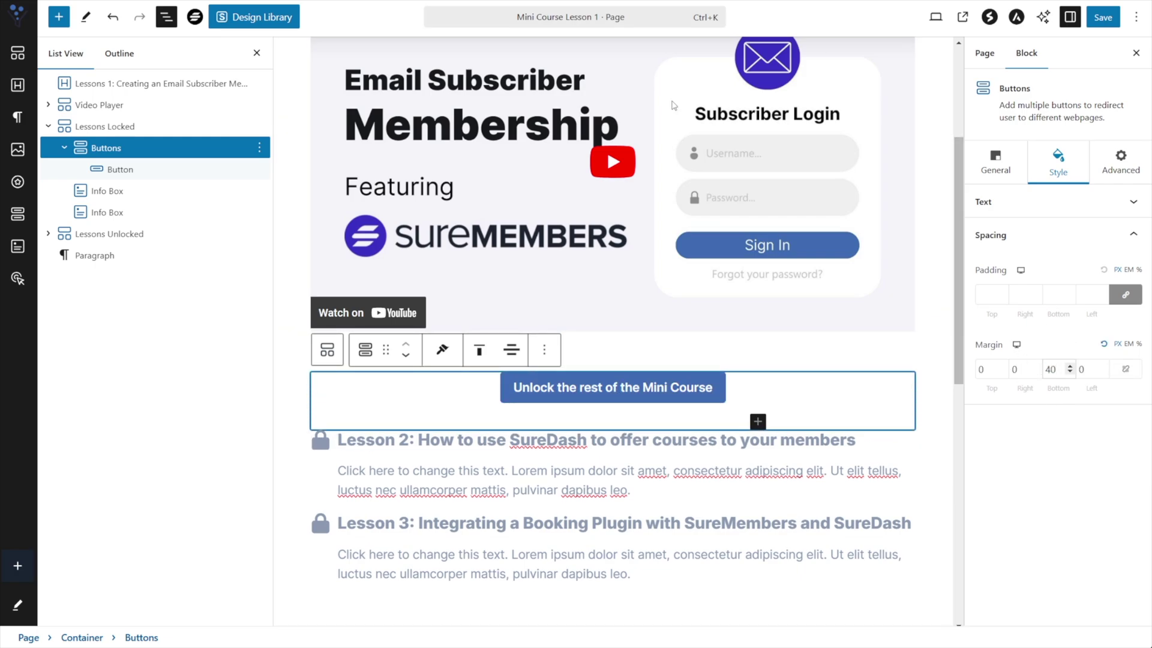
{"action": "left_click", "coordinate": [718, 387]}
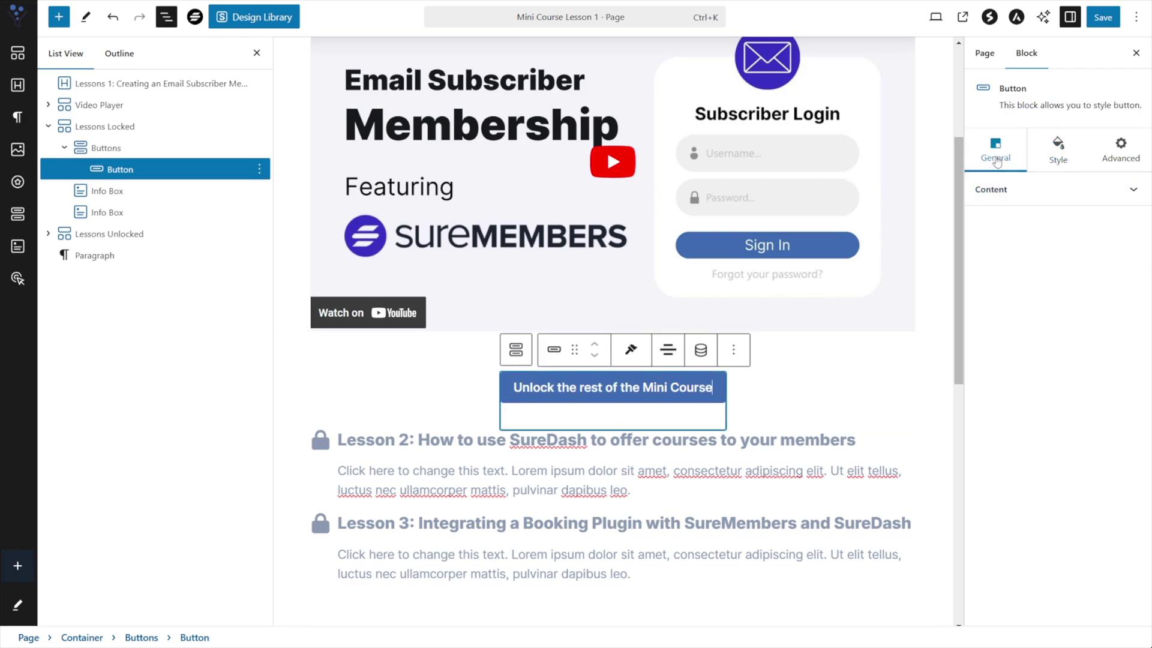
{"action": "left_click", "coordinate": [1008, 189]}
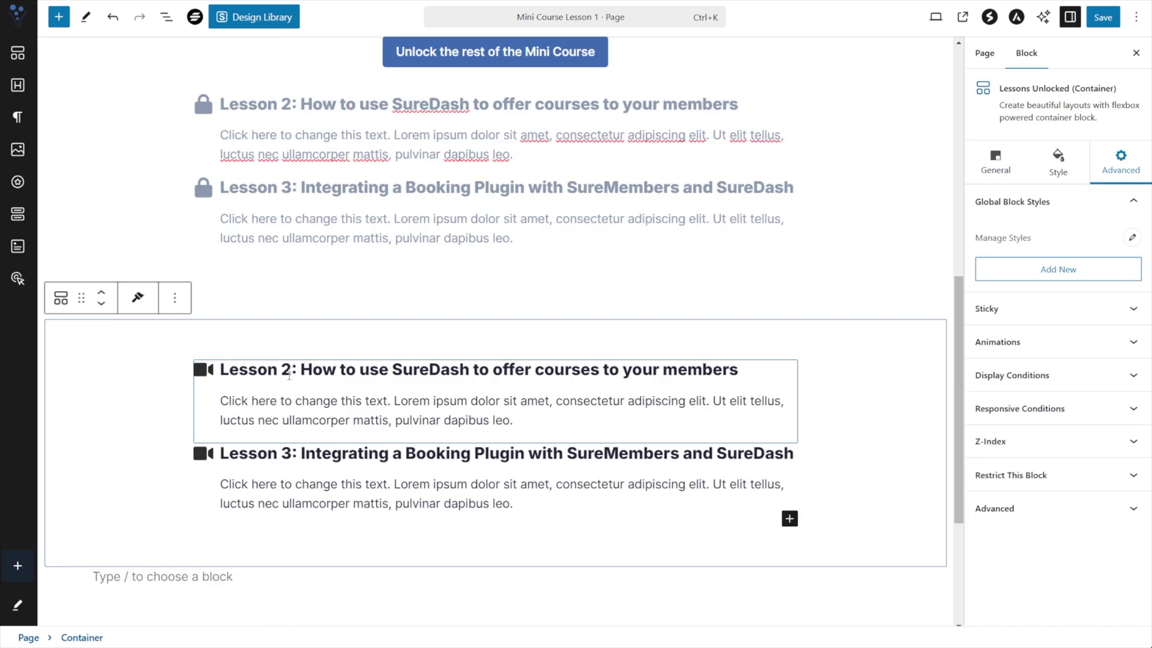
Make the whole unlocked Lesson 2 box a link to the mini-course-lesson-2 page.
{"action": "left_click", "coordinate": [210, 407]}
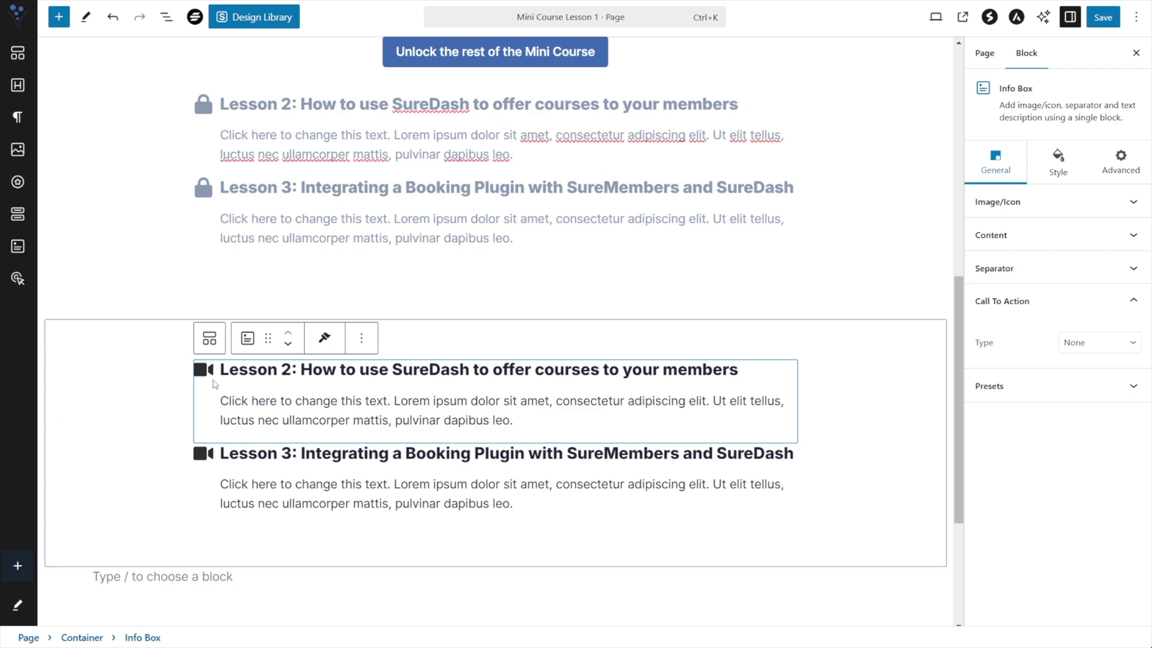
{"action": "left_click", "coordinate": [1087, 342]}
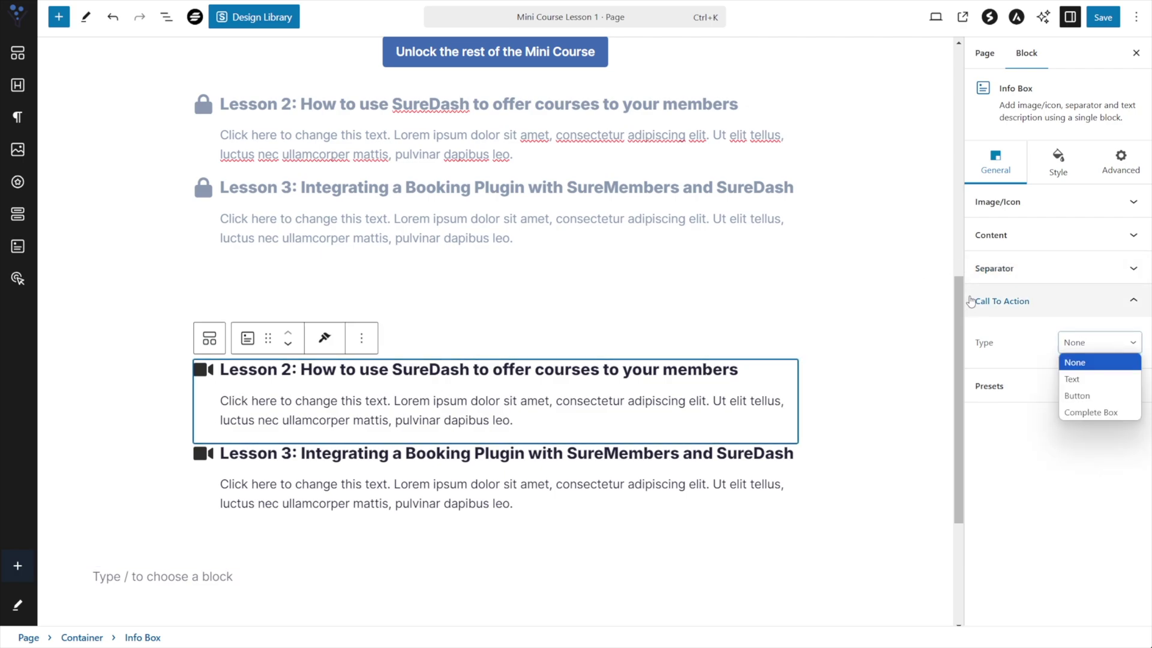
{"action": "left_click", "coordinate": [1102, 413]}
{"action": "left_click", "coordinate": [1019, 403]}
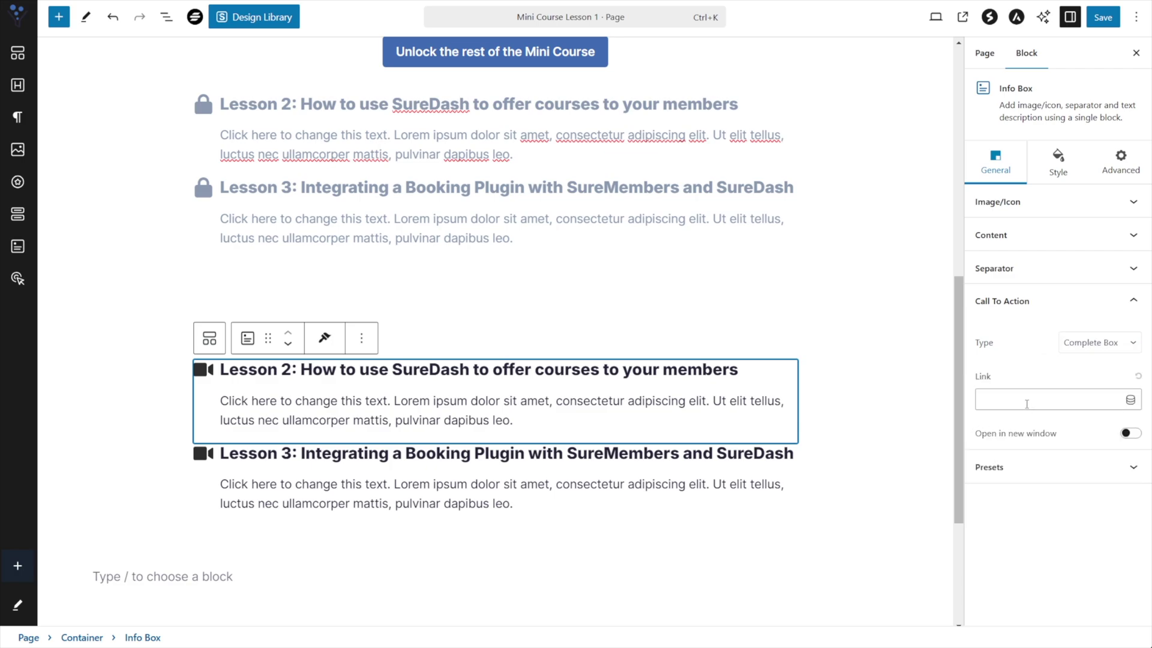
{"action": "key", "text": "ctrl+v"}
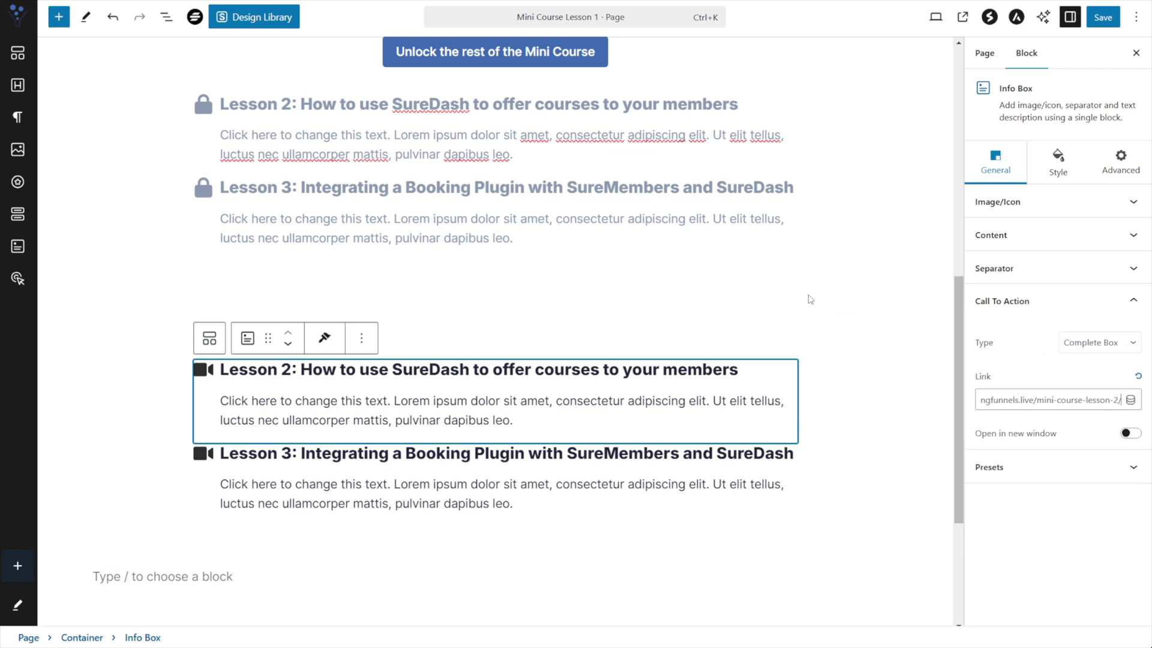
Make the whole unlocked Lesson 3 box a link to the mini-course-lesson-3 page.
{"action": "left_click", "coordinate": [207, 488]}
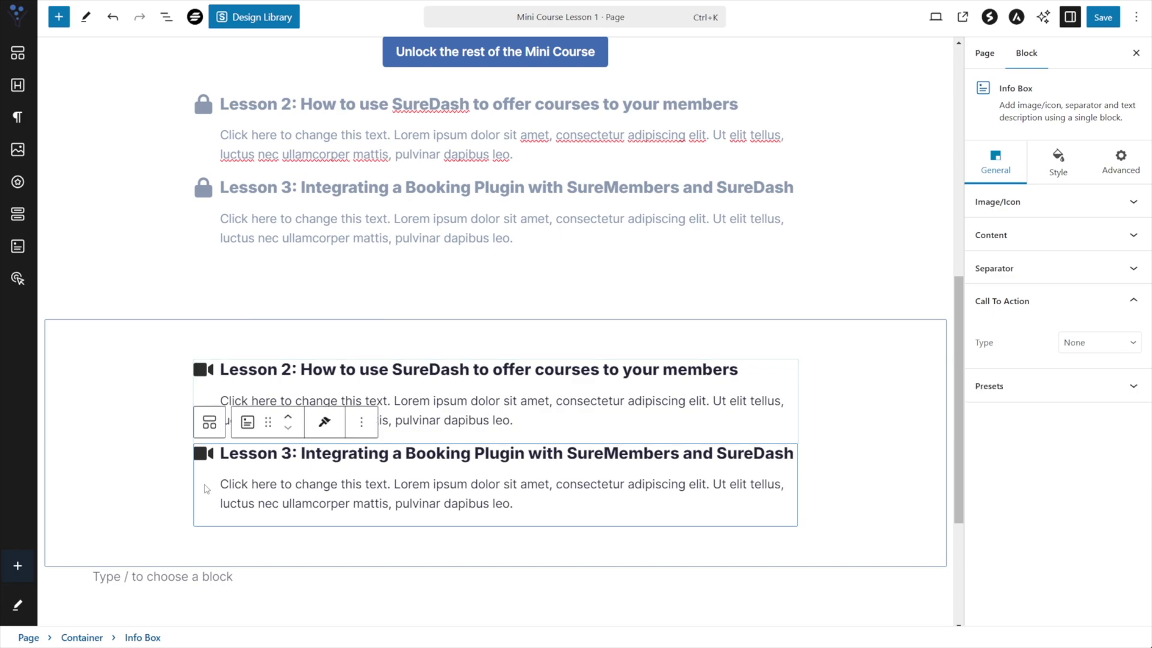
{"action": "left_click", "coordinate": [1091, 349]}
{"action": "left_click", "coordinate": [1080, 411]}
{"action": "left_click", "coordinate": [1026, 398]}
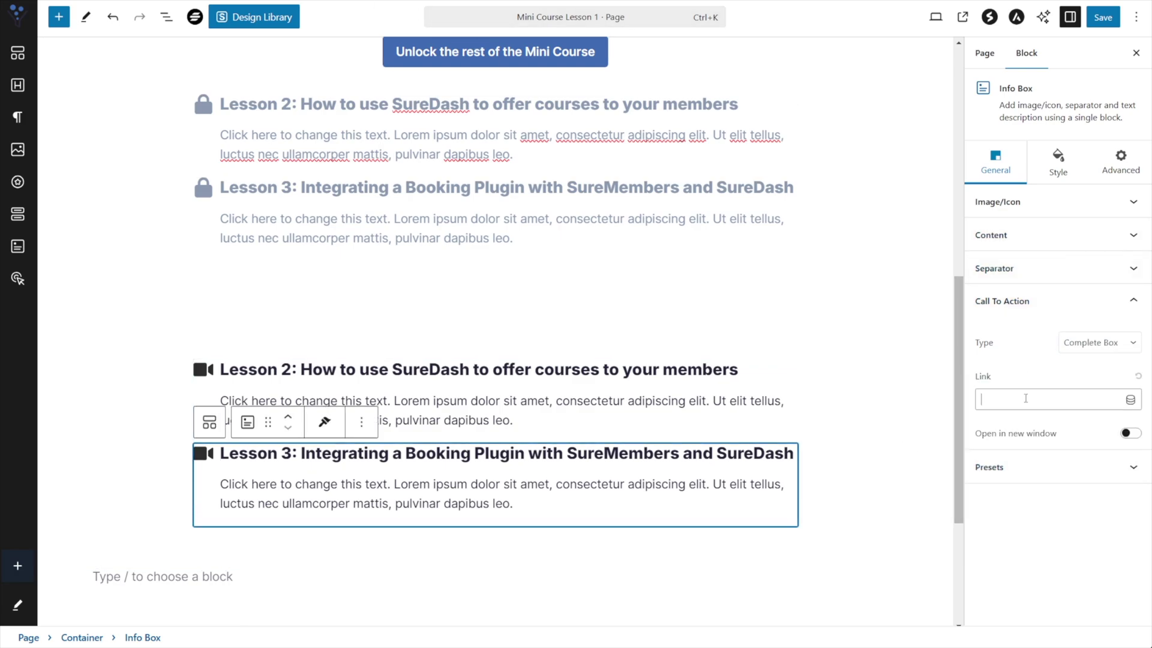
{"action": "key", "text": "ctrl+v"}
{"action": "left_click", "coordinate": [834, 402]}
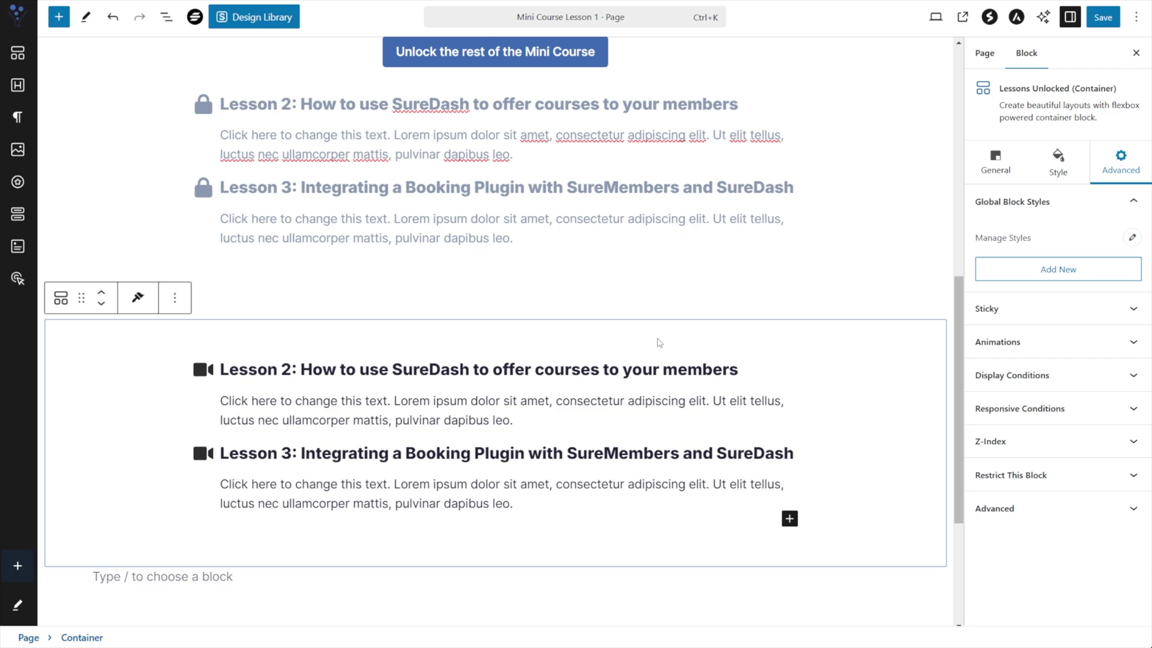
{"action": "scroll", "coordinate": [671, 348], "scroll_direction": "up", "scroll_amount": 1}
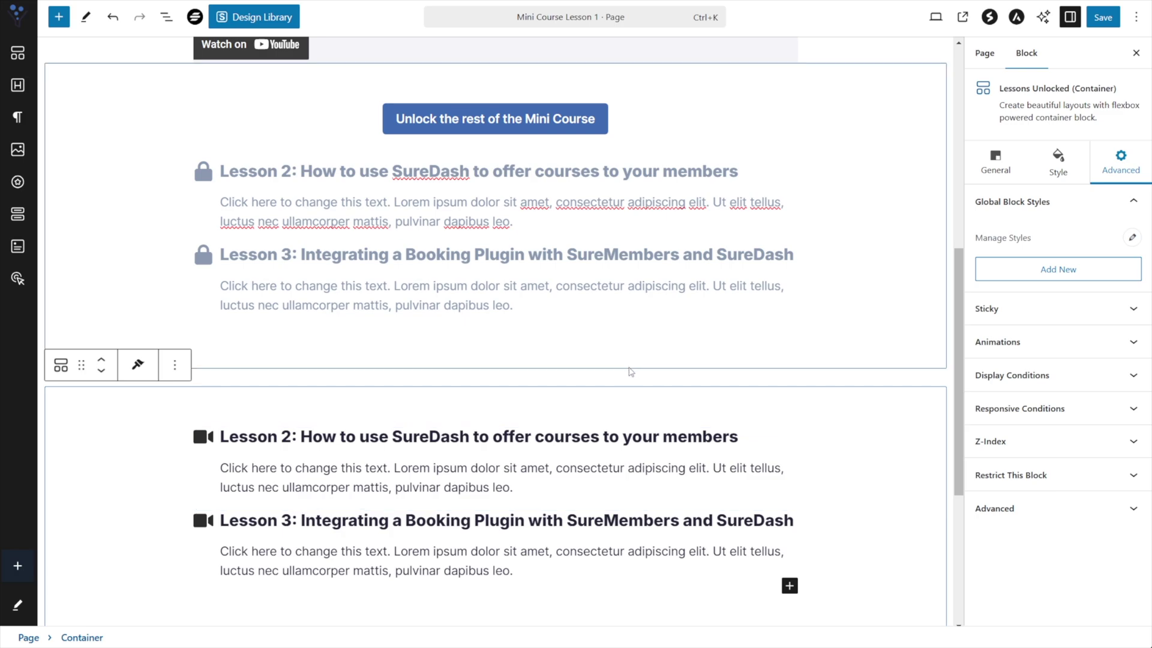
Select the heading through Lessons Unlocked in List View and copy all four blocks.
{"action": "scroll", "coordinate": [353, 360], "scroll_direction": "up", "scroll_amount": 8}
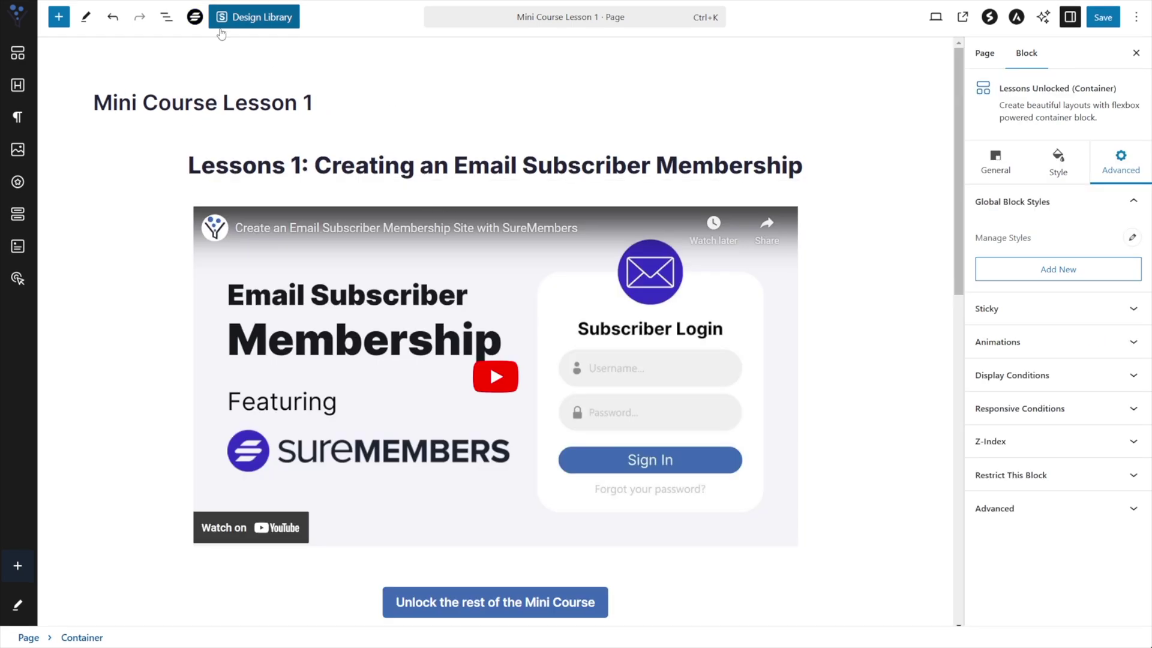
{"action": "left_click", "coordinate": [166, 18]}
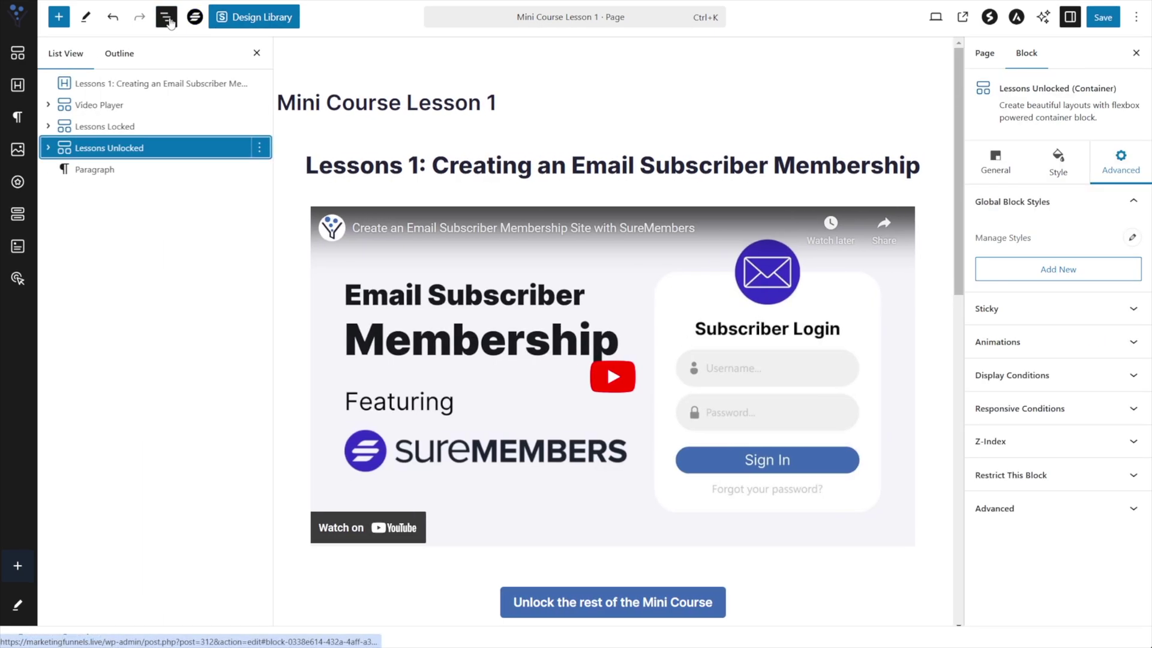
{"action": "left_click", "coordinate": [100, 83]}
{"action": "left_click", "coordinate": [114, 148], "text": "shift"}
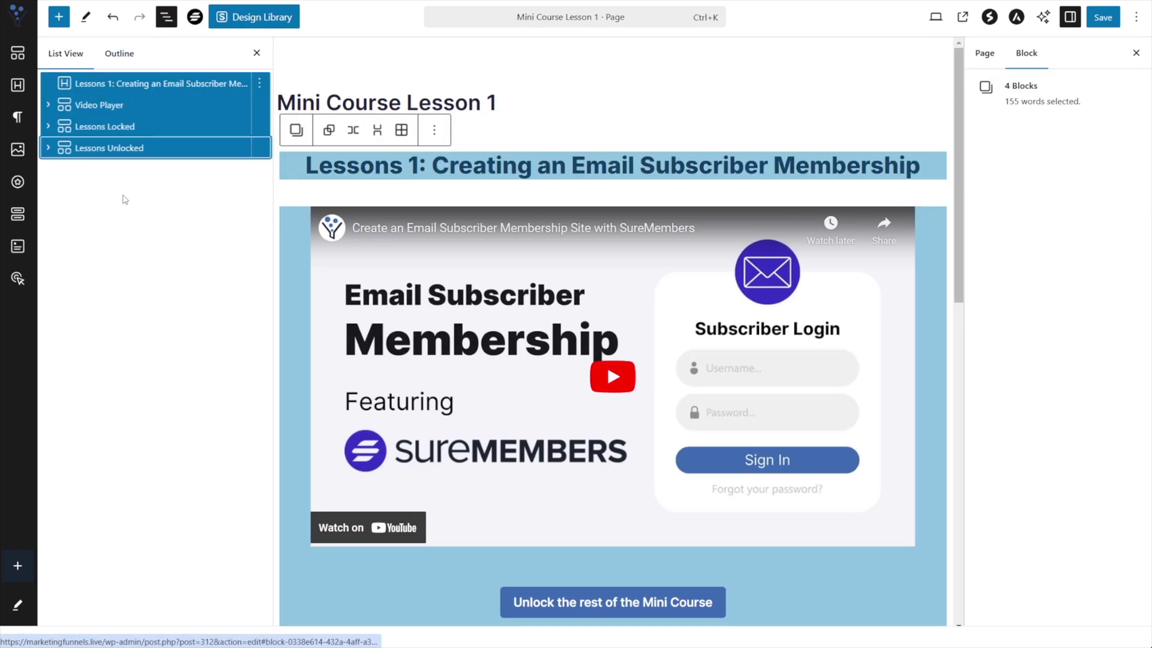
{"action": "right_click", "coordinate": [227, 150]}
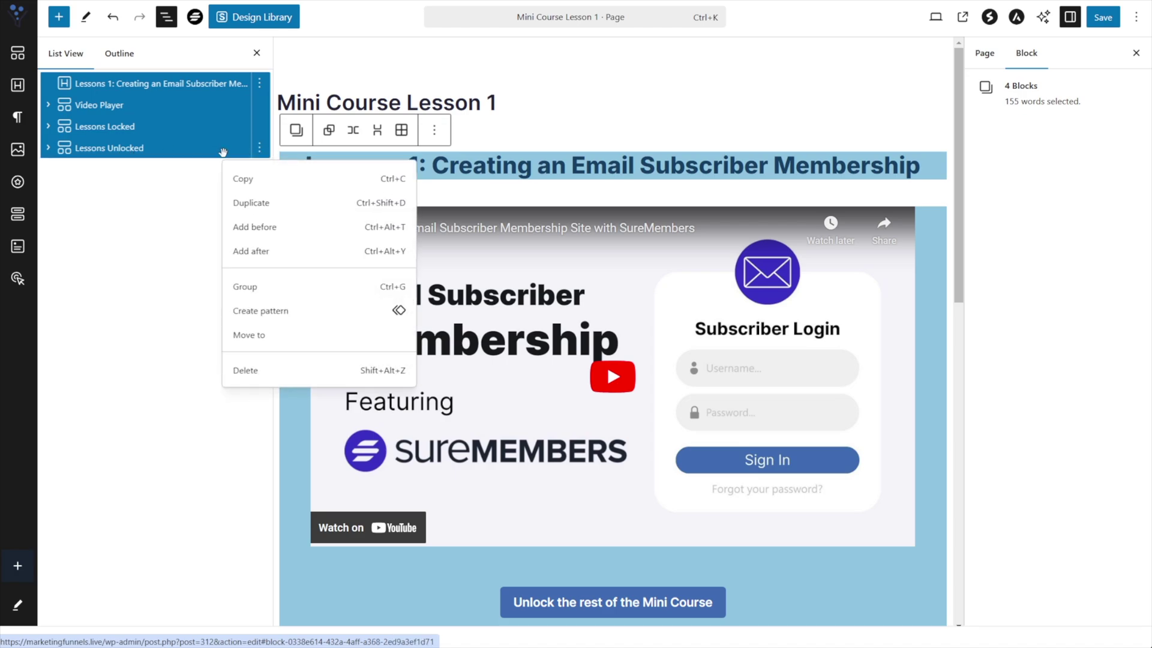
{"action": "left_click", "coordinate": [244, 180]}
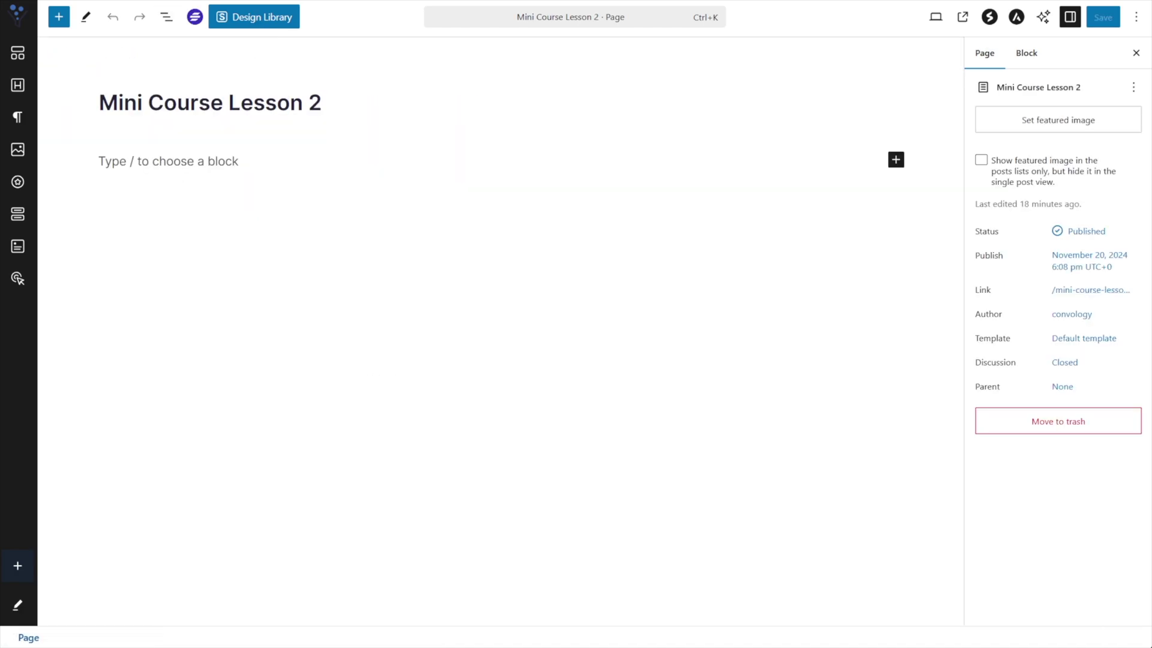
Paste the four copied Lesson 1 blocks into the Lesson 2 page.
{"action": "left_click", "coordinate": [152, 170]}
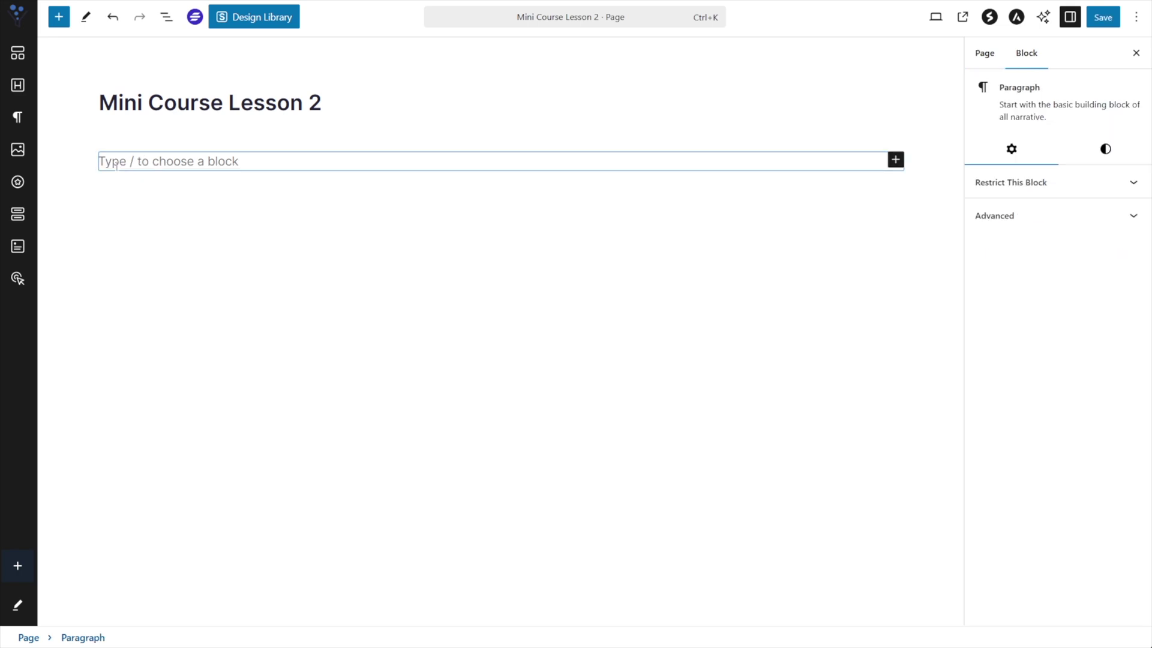
{"action": "left_click", "coordinate": [166, 17]}
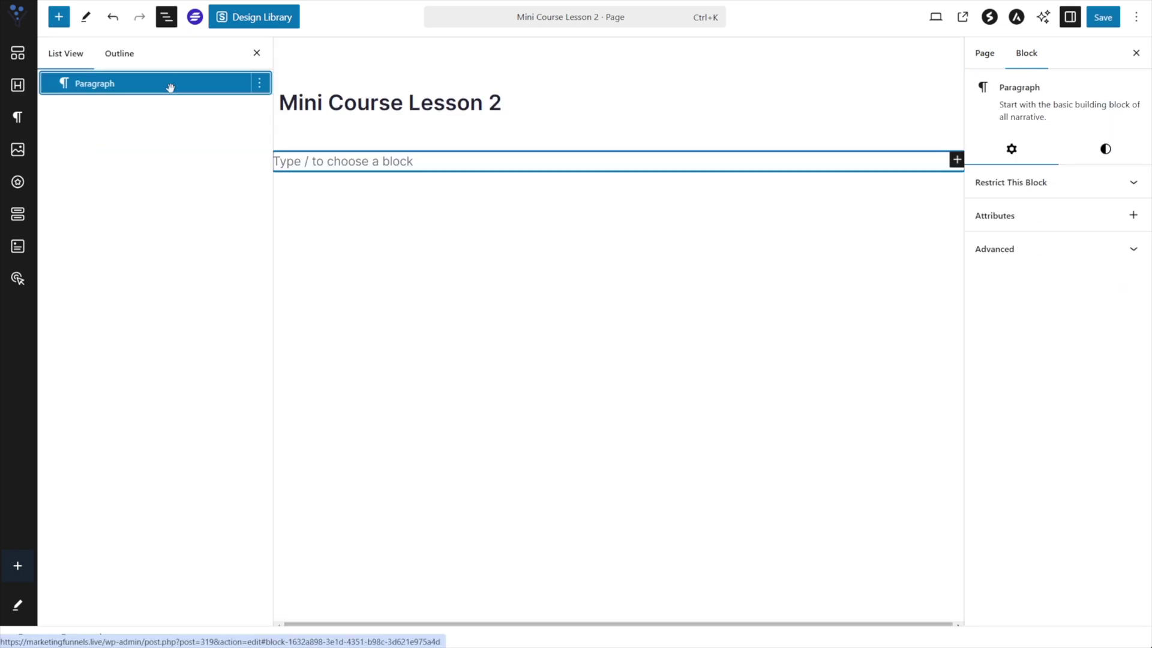
{"action": "key", "text": "ctrl+v"}
{"action": "scroll", "coordinate": [424, 294], "scroll_direction": "up", "scroll_amount": 5}
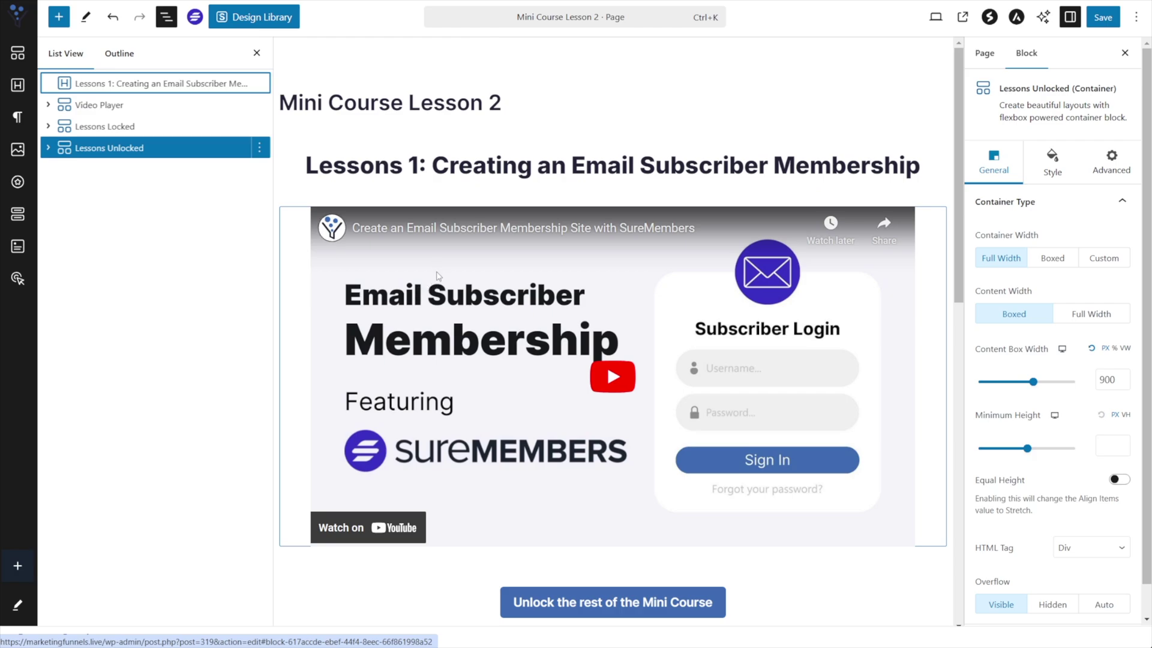
{"action": "scroll", "coordinate": [445, 254], "scroll_direction": "down", "scroll_amount": 3}
{"action": "scroll", "coordinate": [481, 322], "scroll_direction": "up", "scroll_amount": 3}
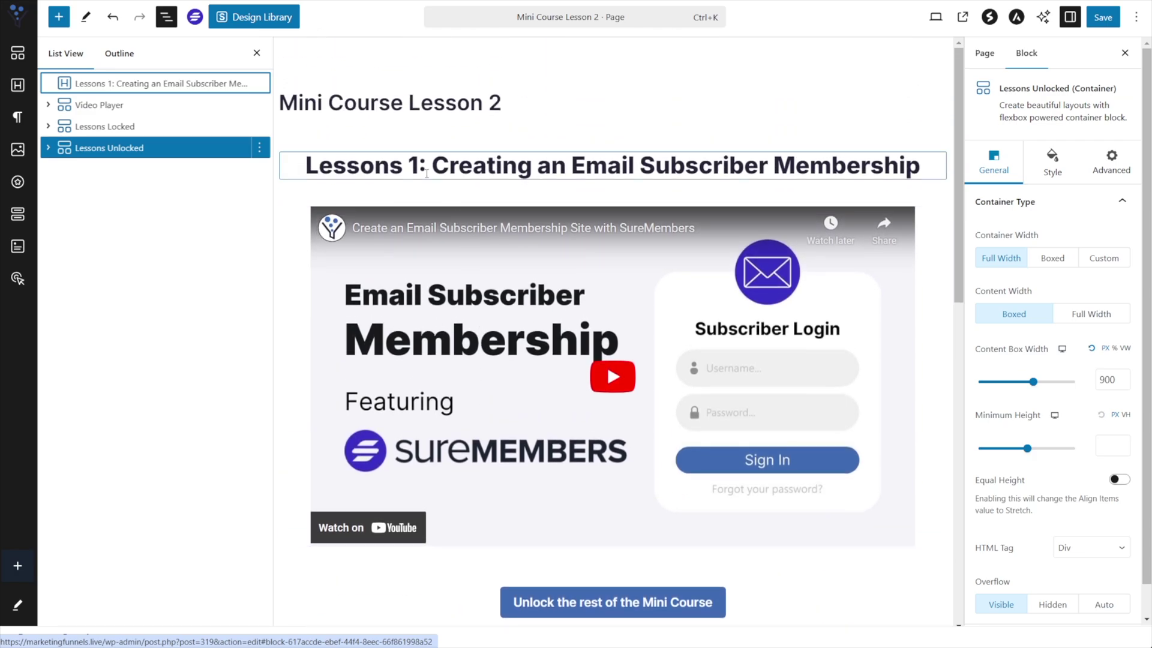
Change the heading to 'Lessons 2: How to use SureDash to offer courses to your members'.
{"action": "double_click", "coordinate": [413, 165]}
{"action": "type", "text": "2"}
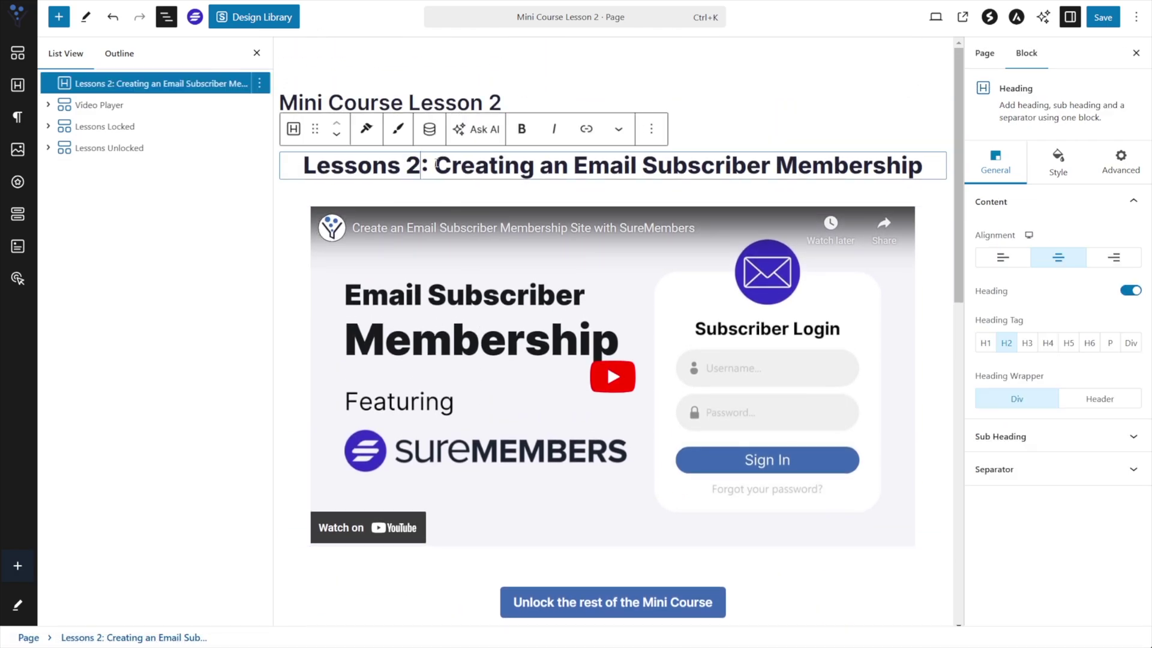
{"action": "scroll", "coordinate": [481, 354], "scroll_direction": "down", "scroll_amount": 3}
{"action": "left_click", "coordinate": [487, 454]}
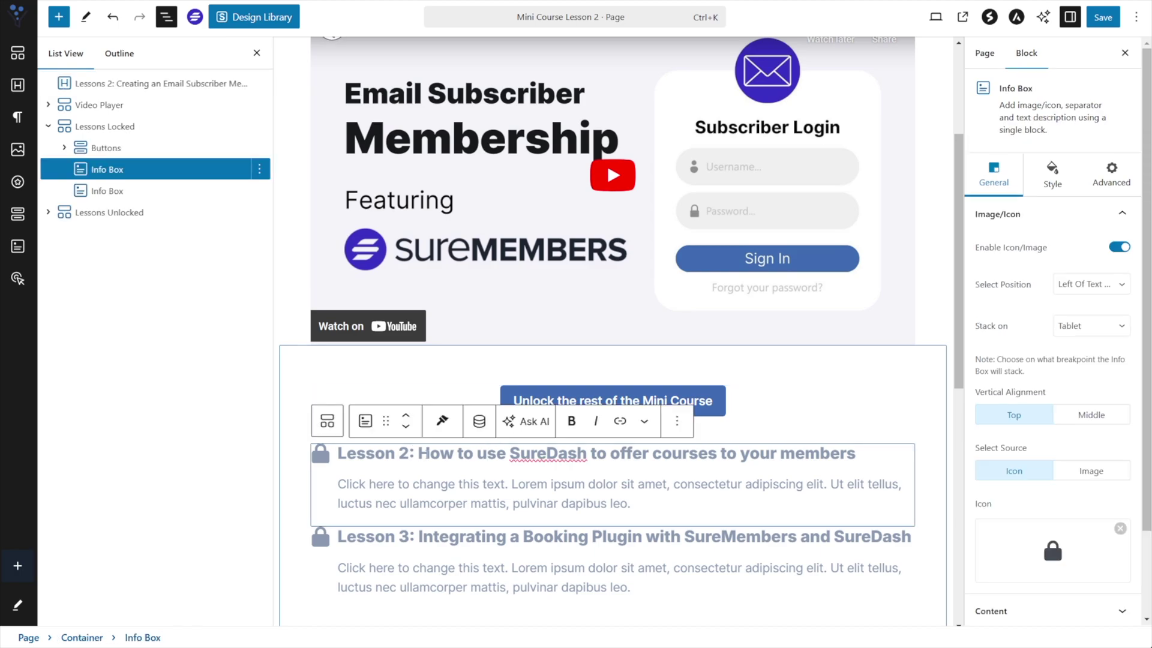
{"action": "left_click_drag", "start_coordinate": [419, 454], "coordinate": [858, 453]}
{"action": "scroll", "coordinate": [522, 237], "scroll_direction": "up", "scroll_amount": 3}
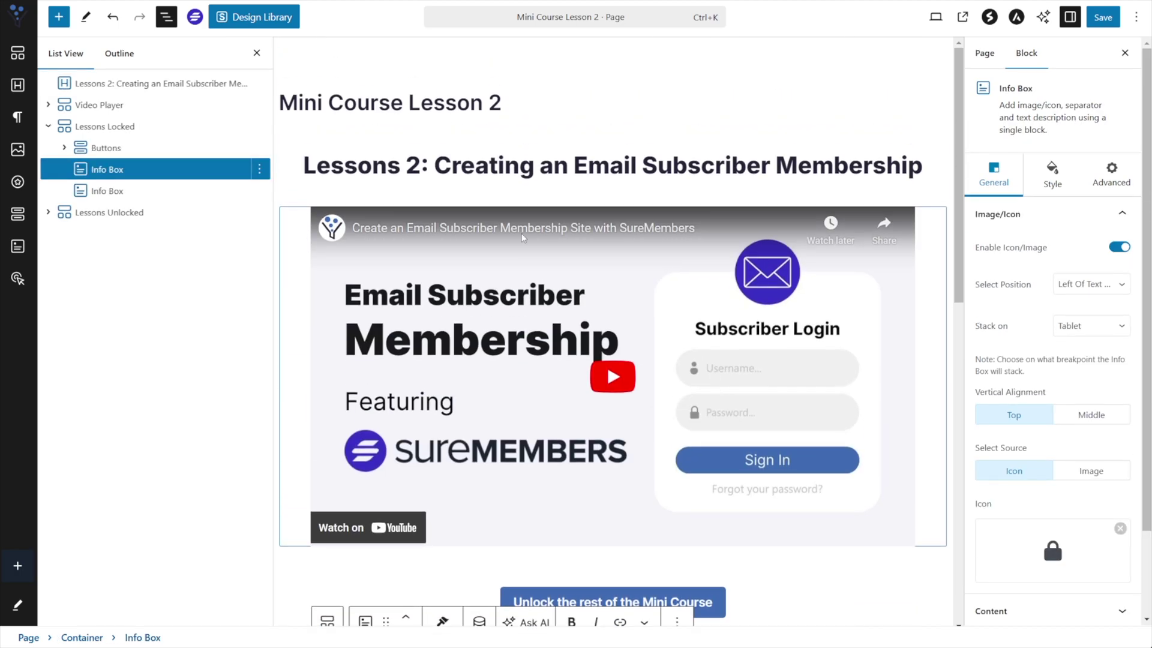
{"action": "left_click_drag", "start_coordinate": [435, 166], "coordinate": [924, 168]}
{"action": "key", "text": "ctrl+v"}
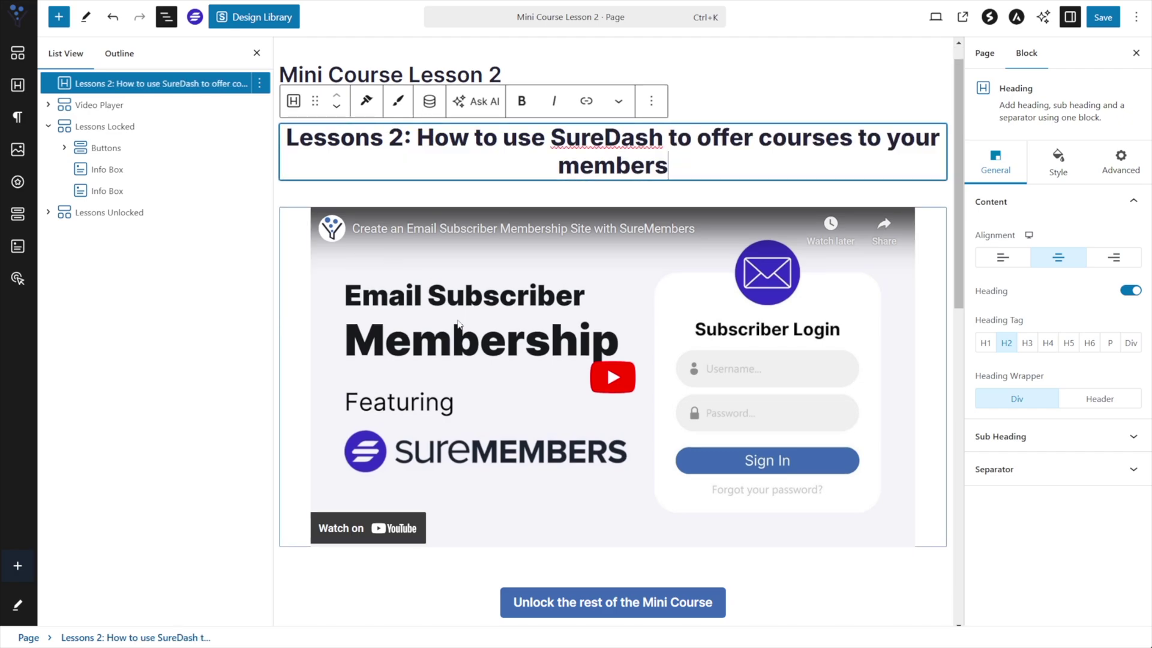
{"action": "scroll", "coordinate": [480, 348], "scroll_direction": "down", "scroll_amount": 5}
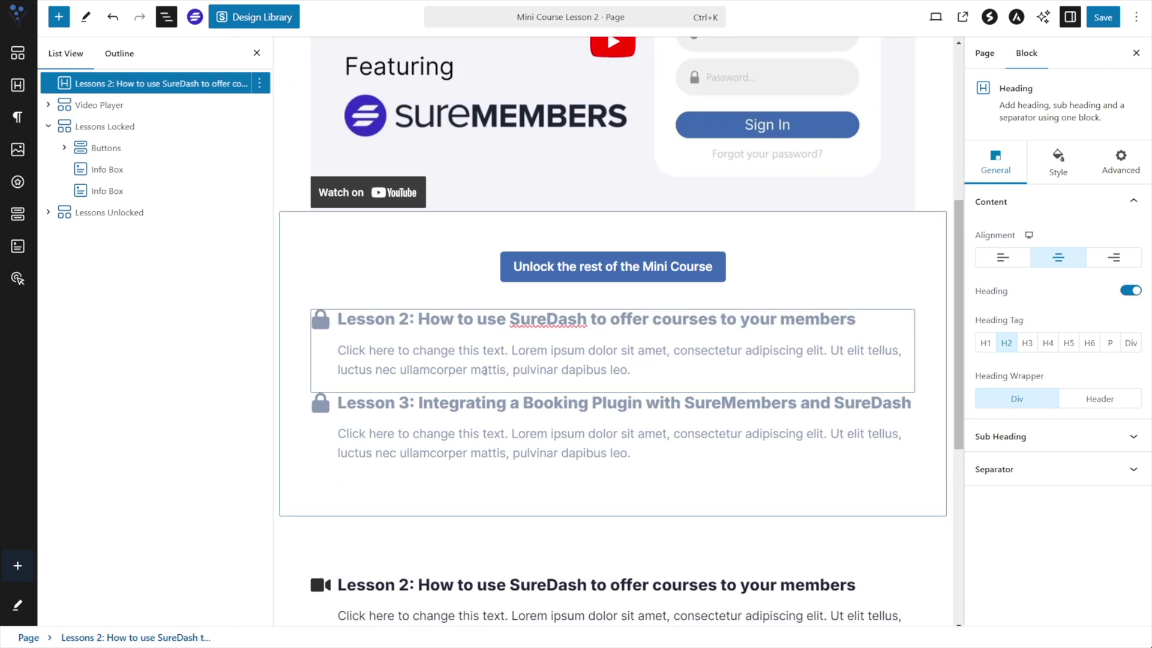
Change the first unlocked entry's lesson number from 2 to 1.
{"action": "scroll", "coordinate": [304, 244], "scroll_direction": "down", "scroll_amount": 3}
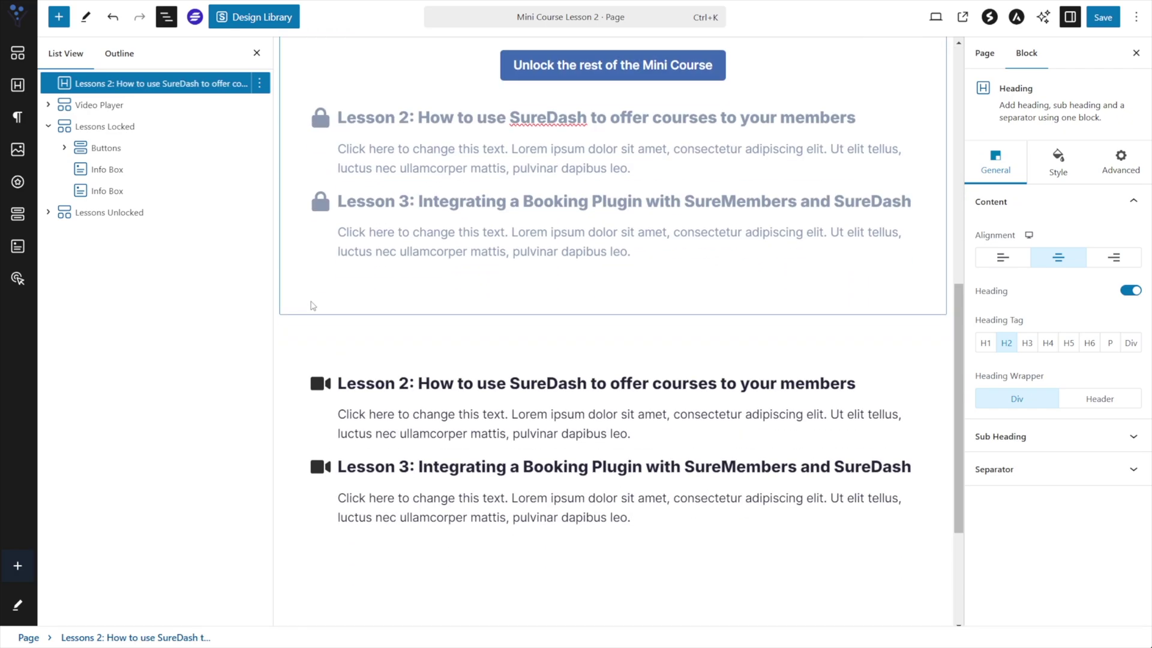
{"action": "double_click", "coordinate": [403, 384]}
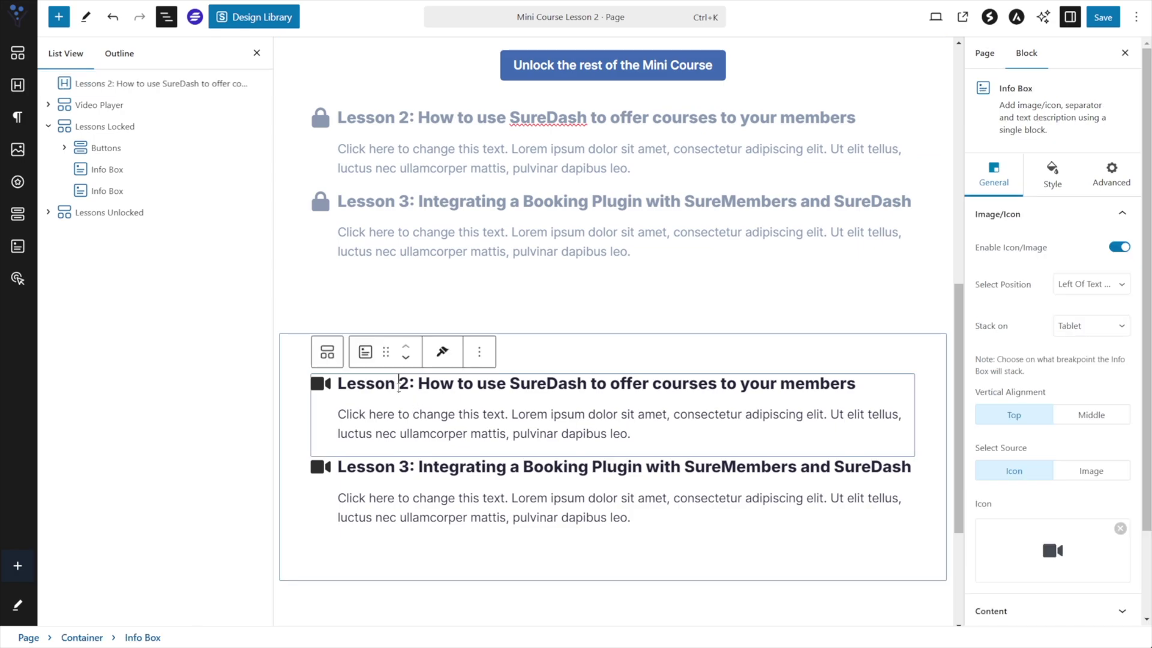
{"action": "type", "text": "1"}
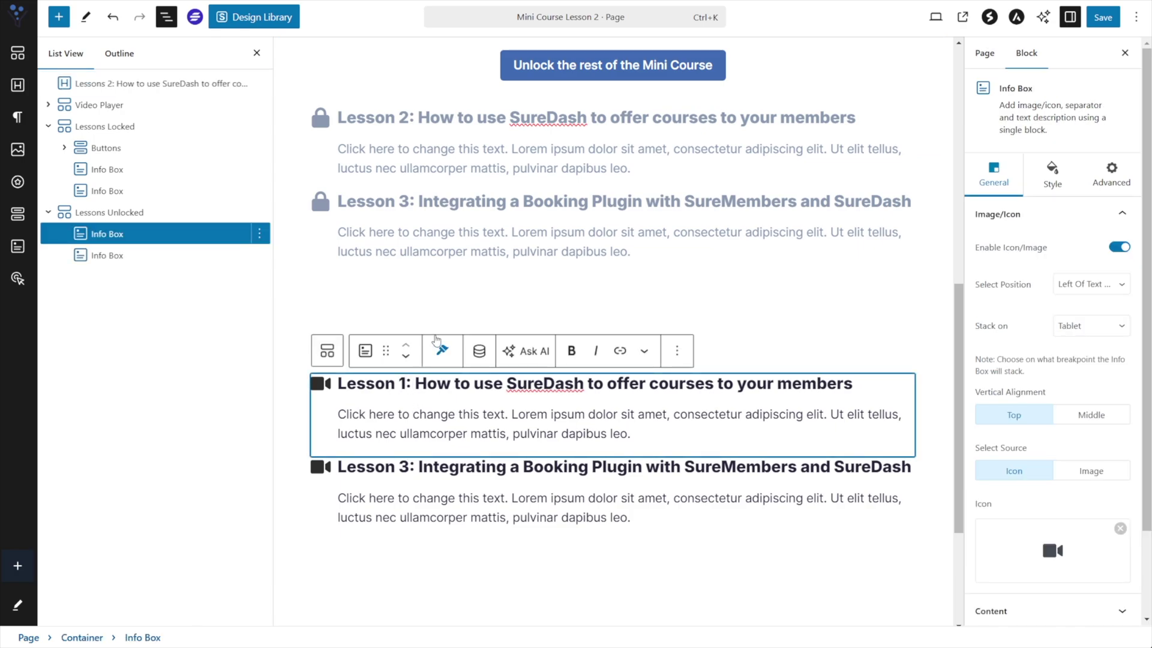
{"action": "scroll", "coordinate": [433, 334], "scroll_direction": "up", "scroll_amount": 5}
{"action": "scroll", "coordinate": [433, 334], "scroll_direction": "down", "scroll_amount": 3}
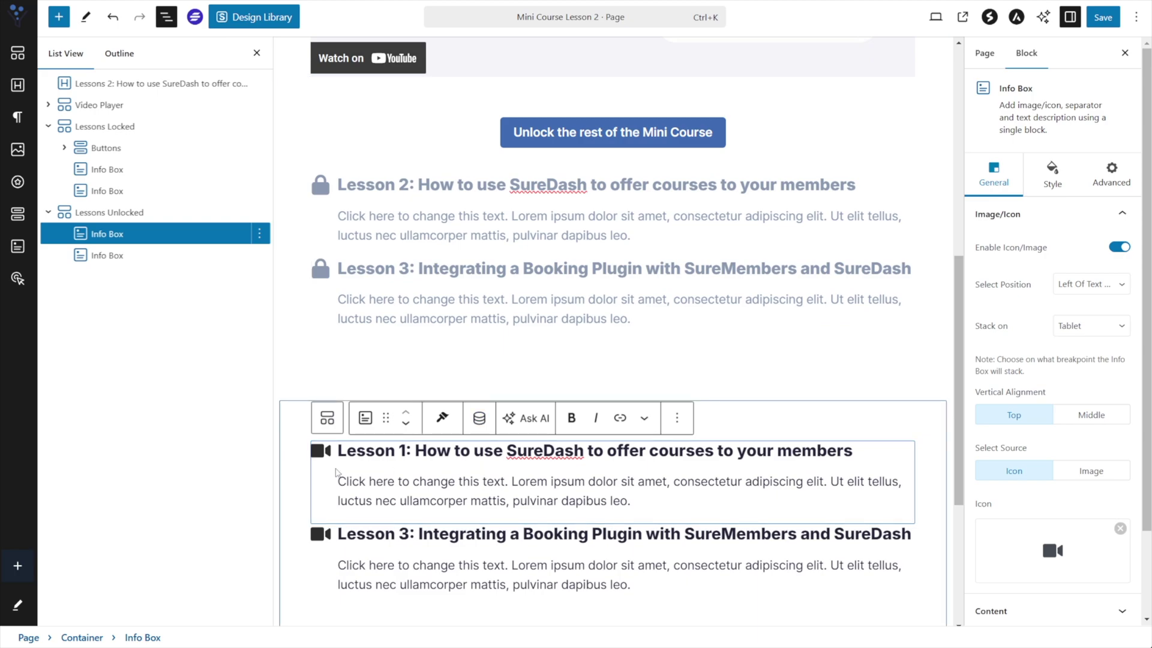
{"action": "left_click", "coordinate": [331, 480]}
{"action": "scroll", "coordinate": [332, 480], "scroll_direction": "down", "scroll_amount": 2}
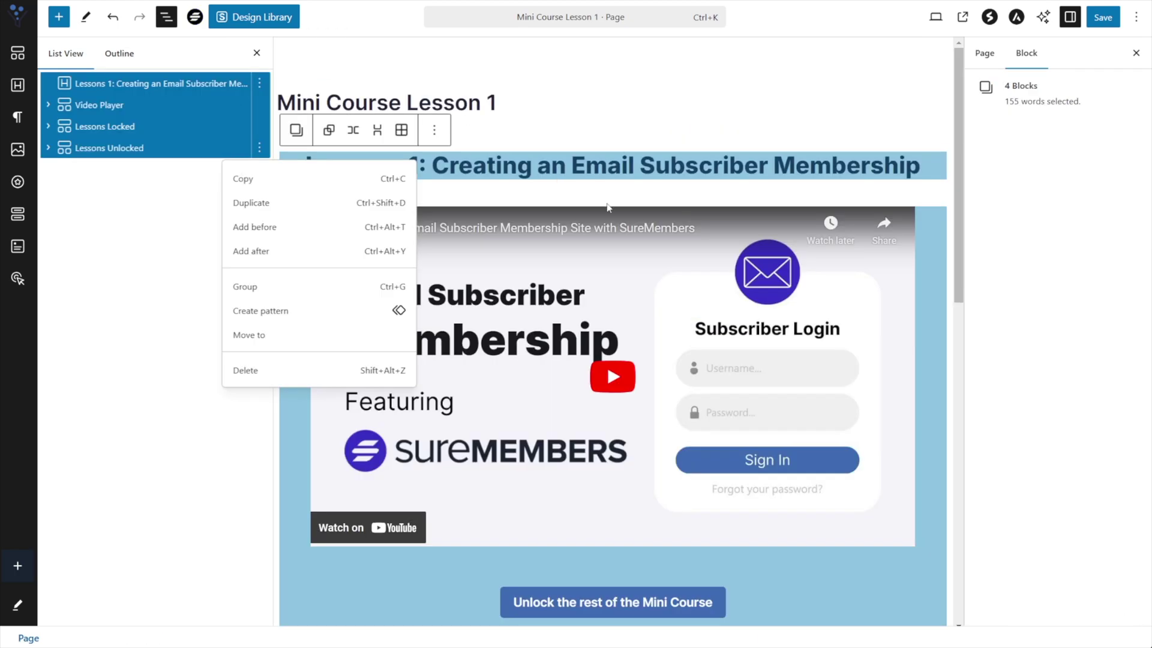
Replace the entry's SureDash title with 'Creating an Email Subscriber Membership'.
{"action": "left_click_drag", "start_coordinate": [432, 165], "coordinate": [517, 166]}
{"action": "left_click_drag", "start_coordinate": [603, 165], "coordinate": [921, 167]}
{"action": "key", "text": "ctrl+c"}
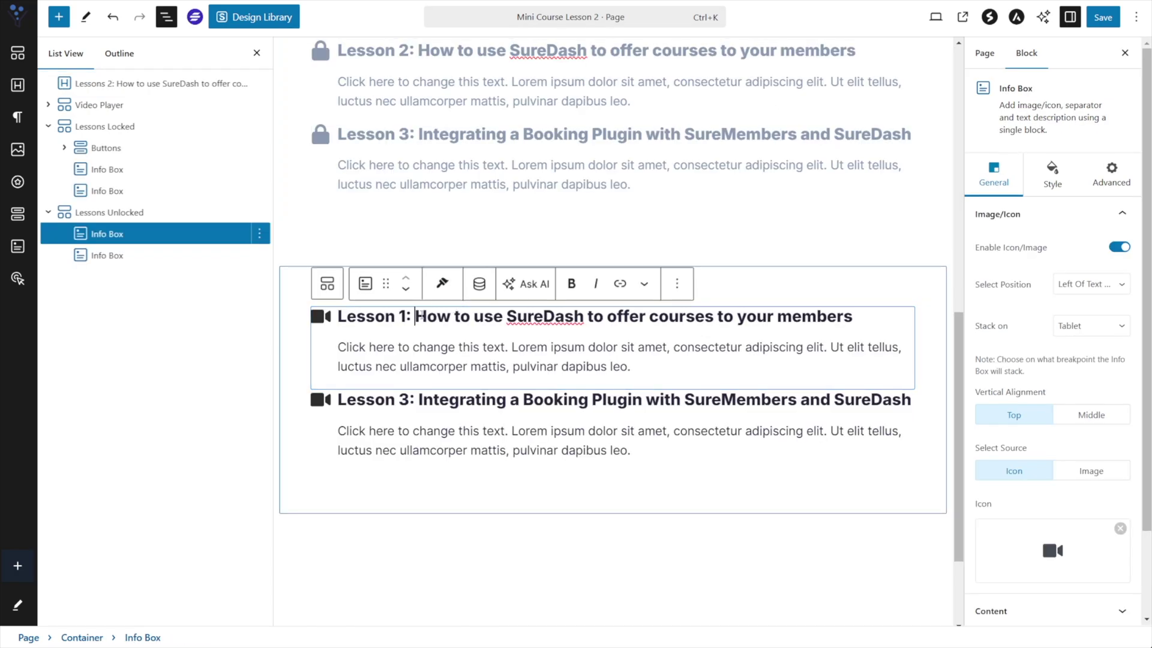
{"action": "left_click_drag", "start_coordinate": [416, 316], "coordinate": [858, 317]}
{"action": "key", "text": "ctrl+v"}
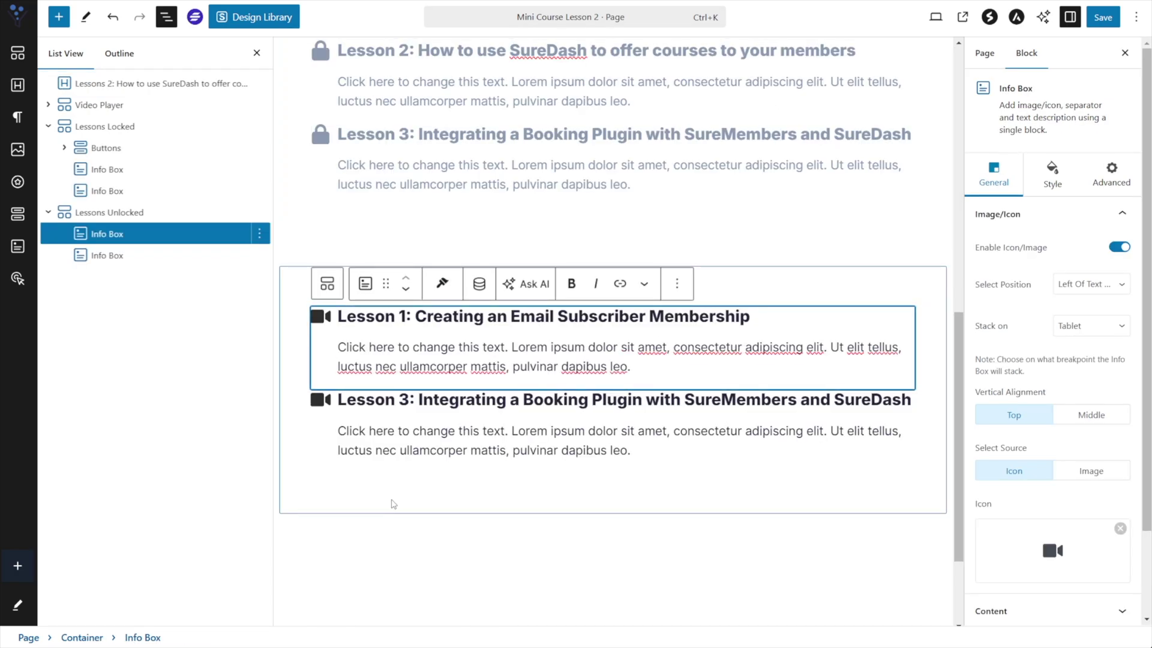
{"action": "scroll", "coordinate": [393, 502], "scroll_direction": "up", "scroll_amount": 3}
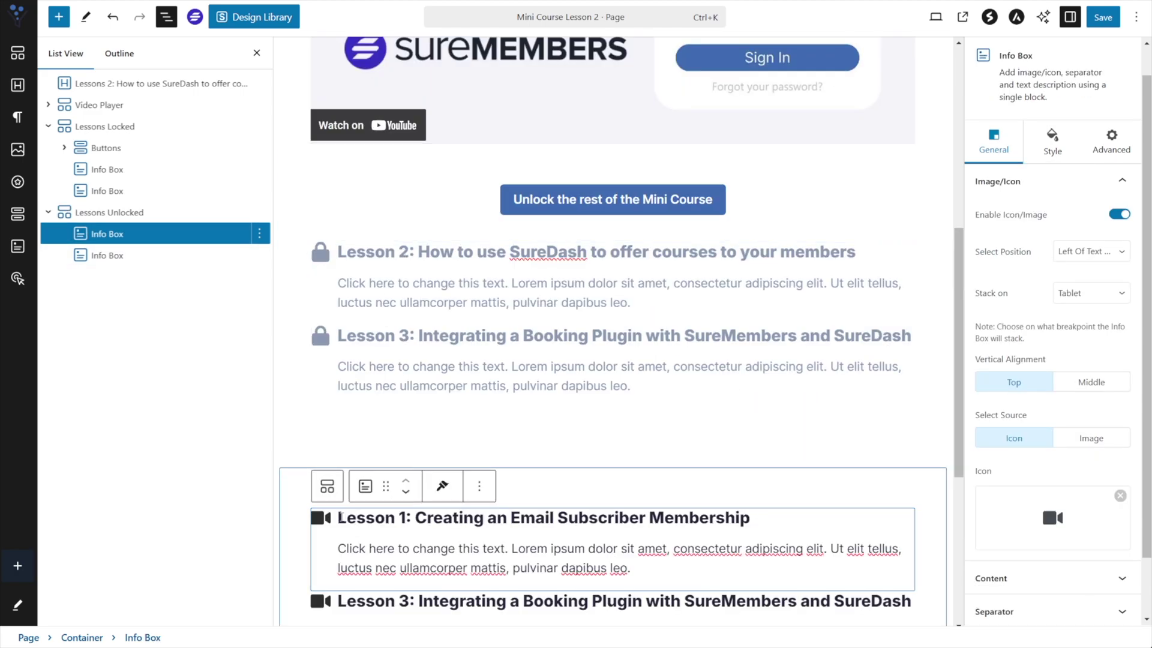
{"action": "left_click", "coordinate": [340, 517]}
{"action": "key", "text": "ctrl+a"}
{"action": "key", "text": "ctrl+c"}
Paste 'Lesson 1: Creating an Email Subscriber Membership' as the first locked lesson's title.
{"action": "left_click", "coordinate": [341, 252]}
{"action": "scroll", "coordinate": [341, 252], "scroll_direction": "down", "scroll_amount": 1}
{"action": "left_click", "coordinate": [341, 272]}
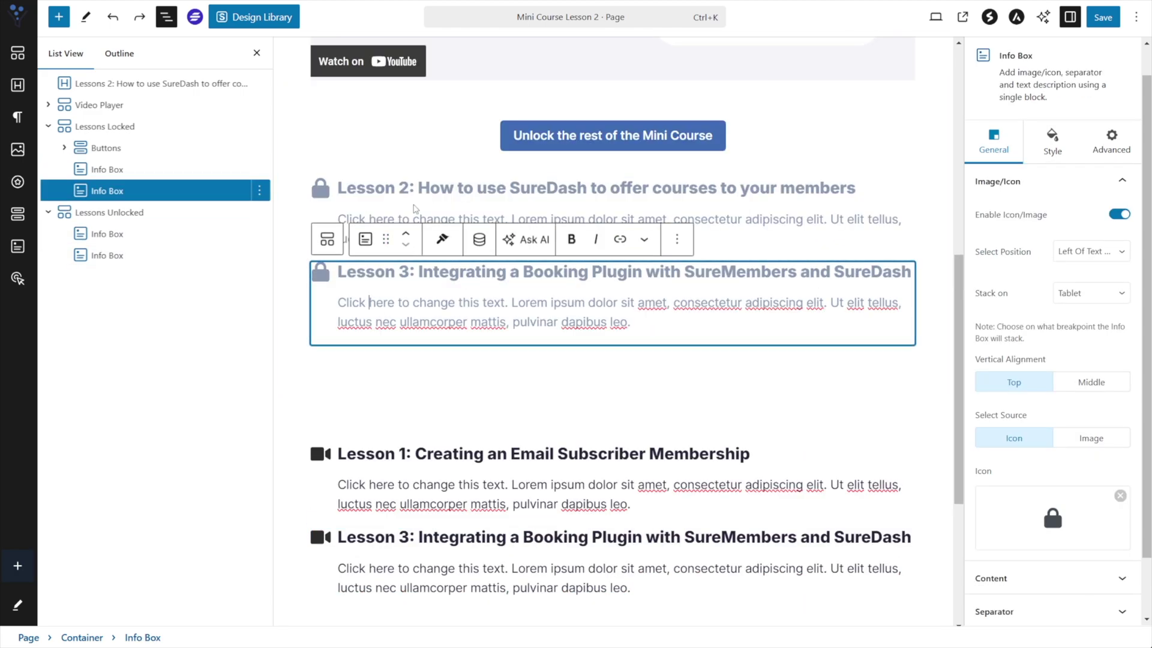
{"action": "left_click", "coordinate": [303, 155]}
{"action": "left_click", "coordinate": [301, 156]}
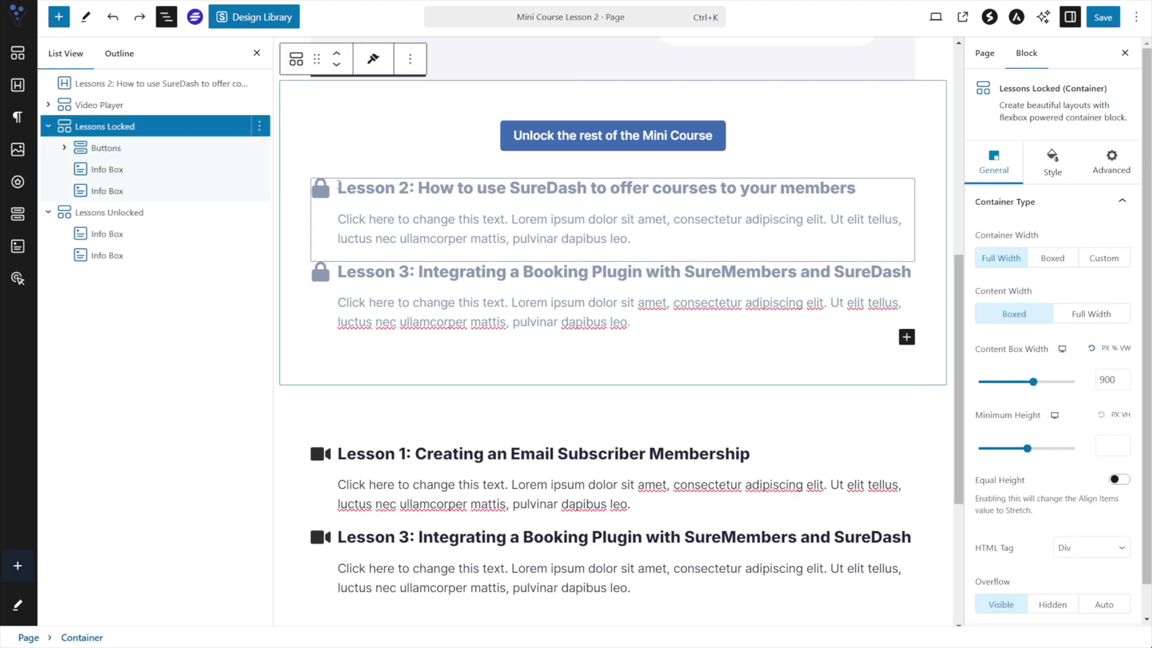
{"action": "left_click_drag", "start_coordinate": [338, 187], "coordinate": [860, 193]}
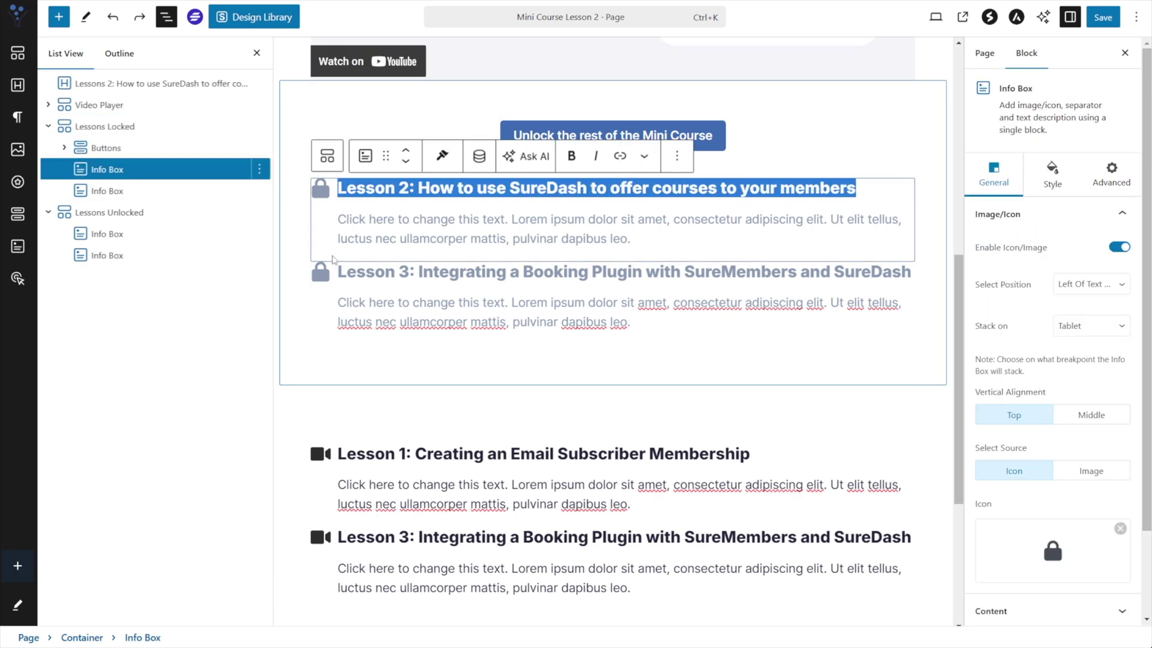
{"action": "key", "text": "ctrl+v"}
Reset the locked Lesson 1 entry's icon and title colours so it no longer looks faded.
{"action": "left_click", "coordinate": [324, 227]}
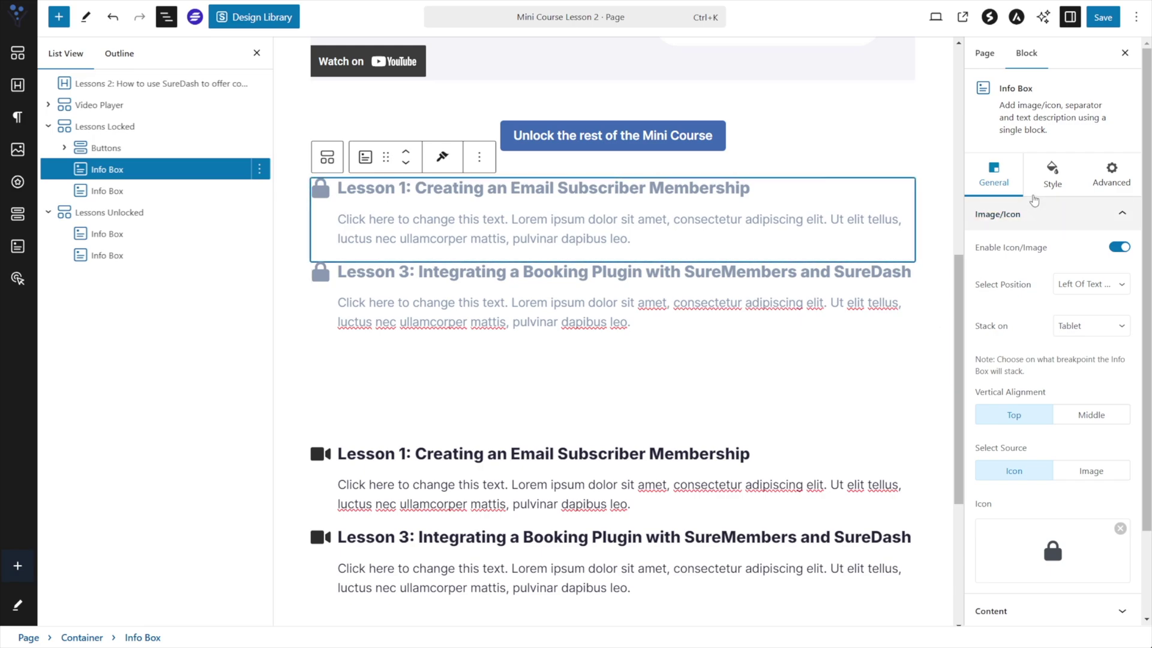
{"action": "left_click", "coordinate": [1053, 174]}
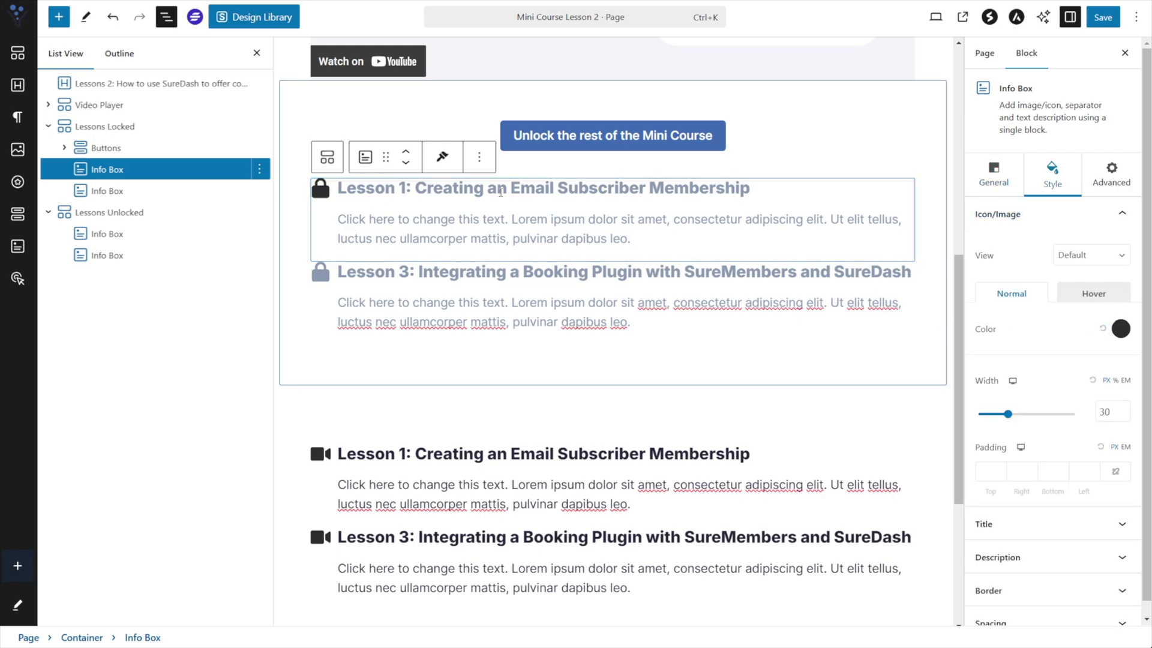
{"action": "left_click", "coordinate": [1042, 526]}
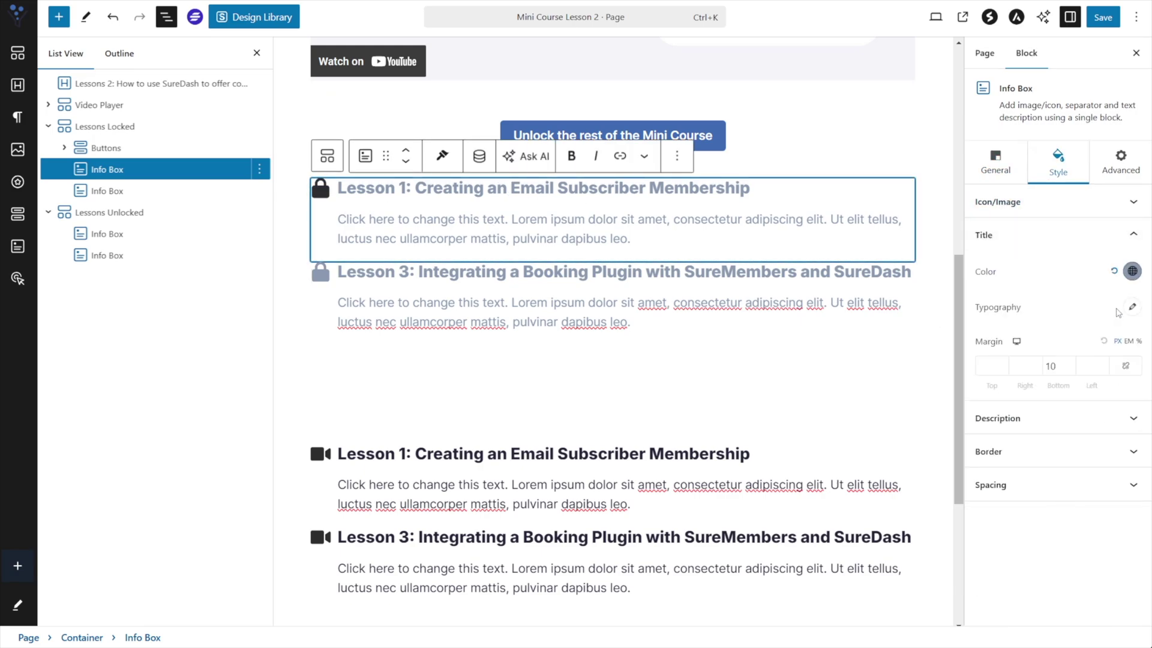
{"action": "left_click", "coordinate": [1114, 272]}
{"action": "left_click", "coordinate": [1072, 418]}
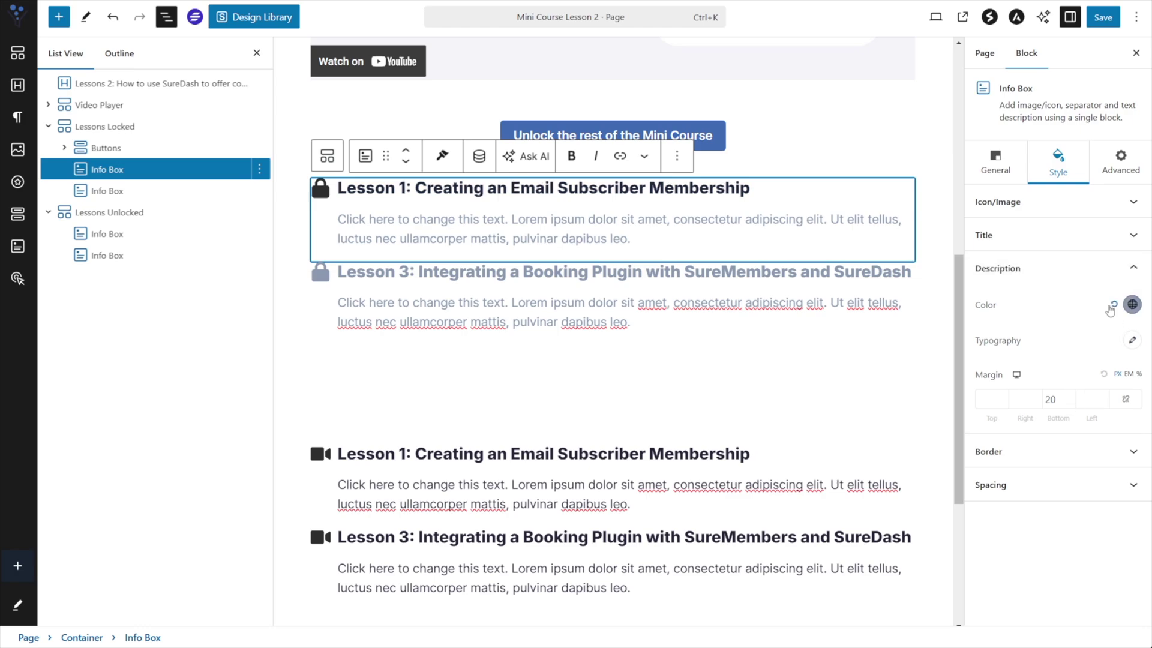
{"action": "left_click", "coordinate": [353, 398]}
{"action": "scroll", "coordinate": [400, 357], "scroll_direction": "up", "scroll_amount": 3}
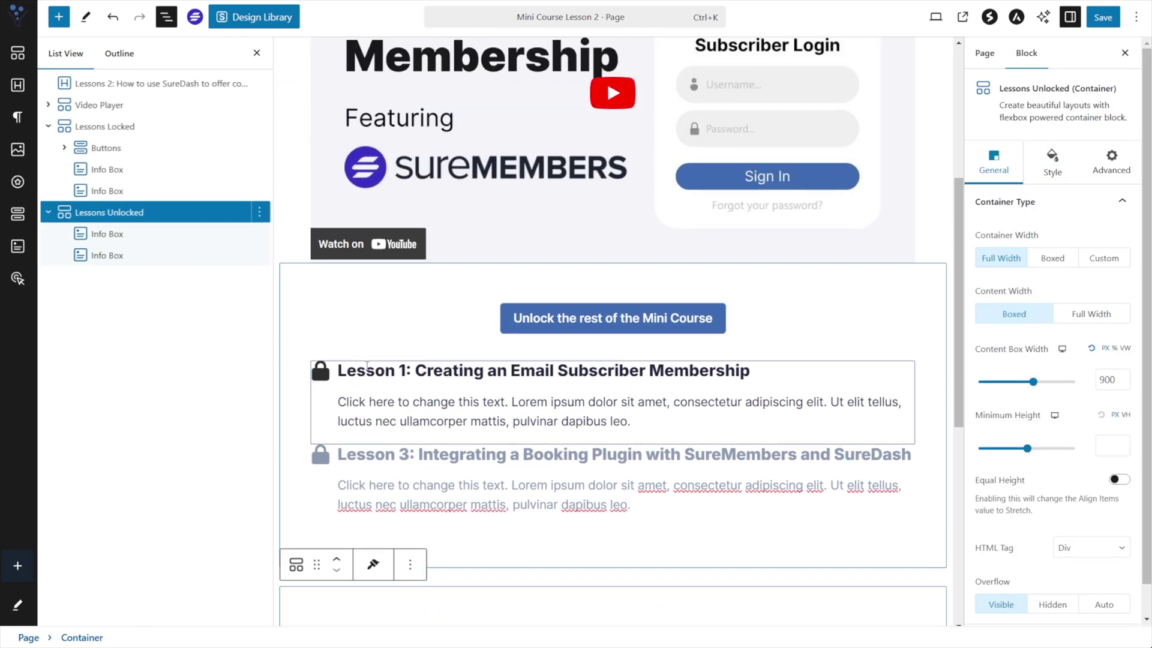
{"action": "left_click", "coordinate": [401, 361]}
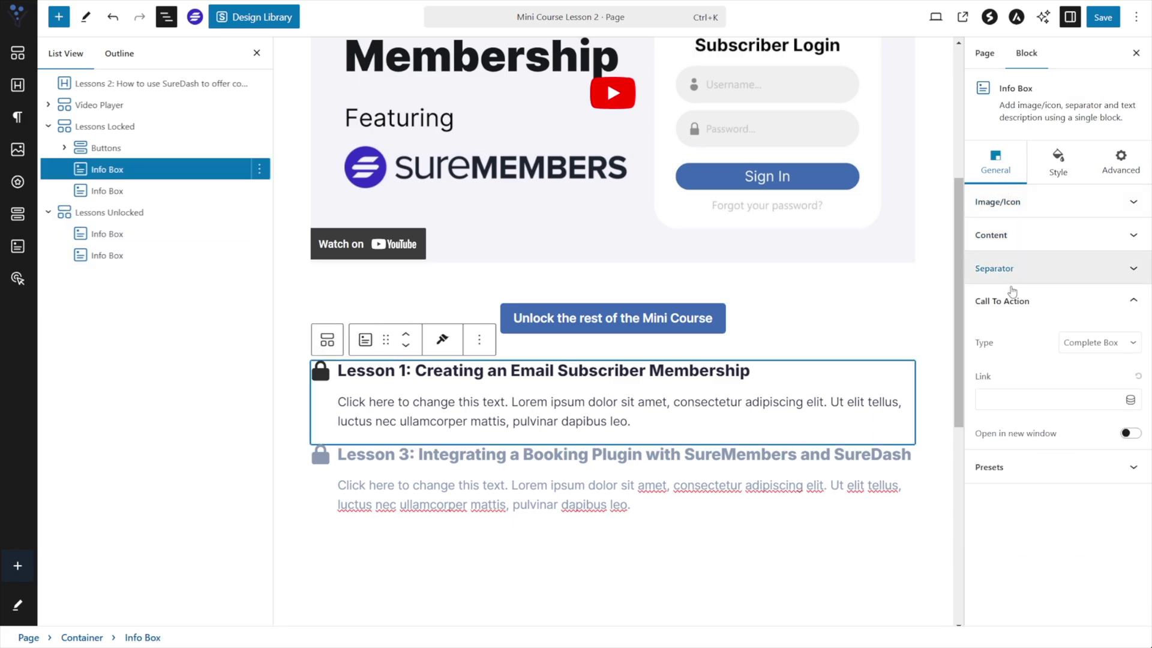